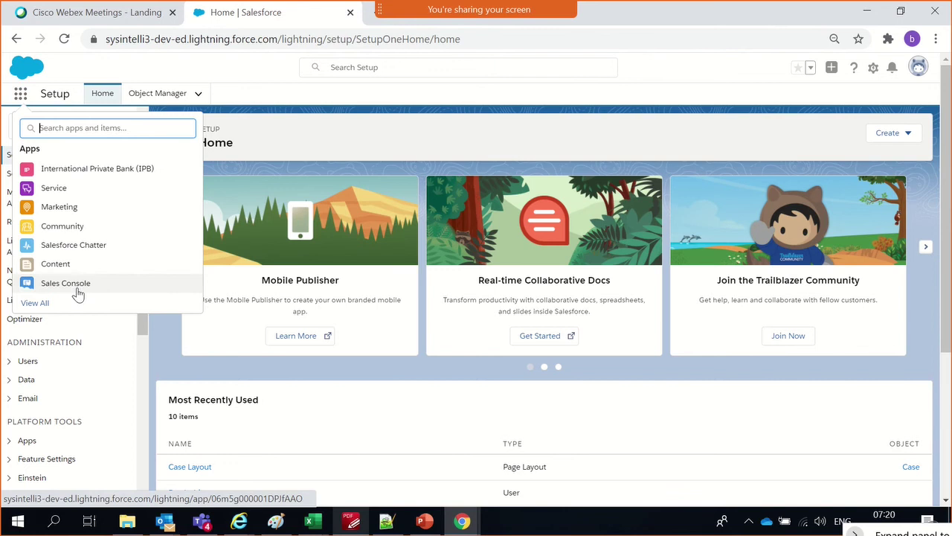
Open the Service Console app and review the detail fields of the Courier issues case
left_click(47, 311)
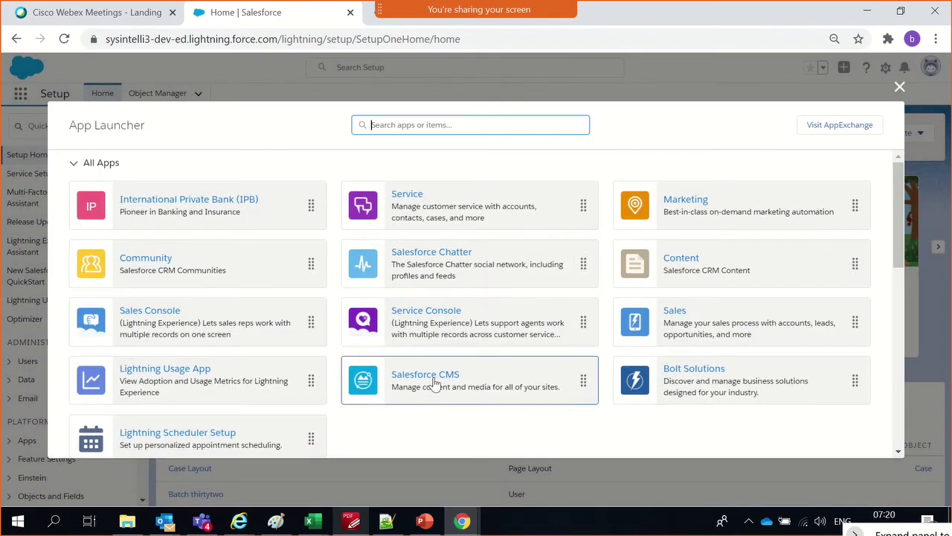
left_click(434, 315)
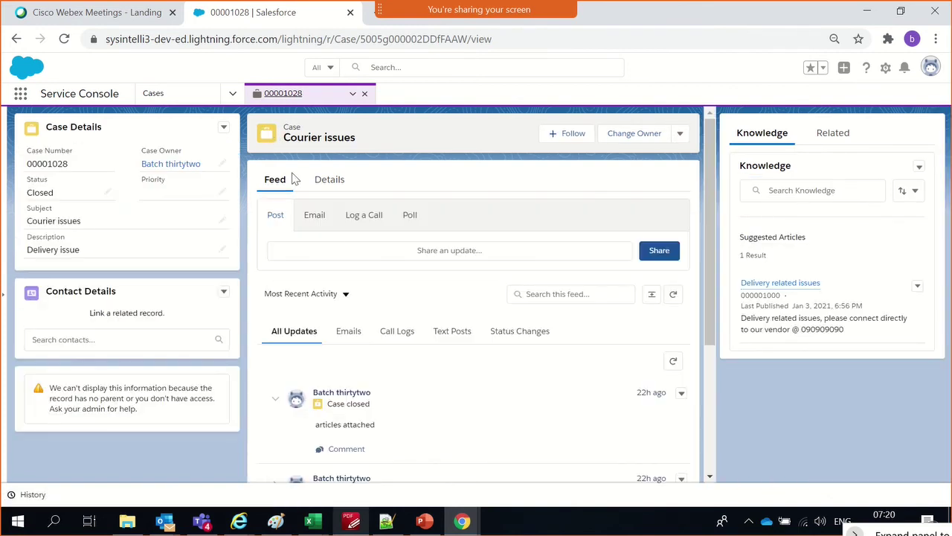
left_click(332, 181)
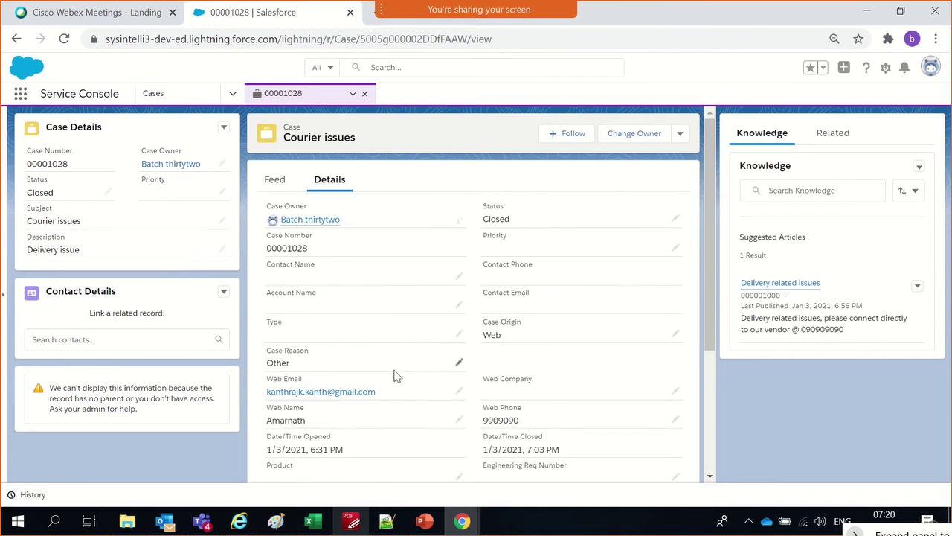
scroll(395, 374, "down", 2)
scroll(395, 372, "up", 1)
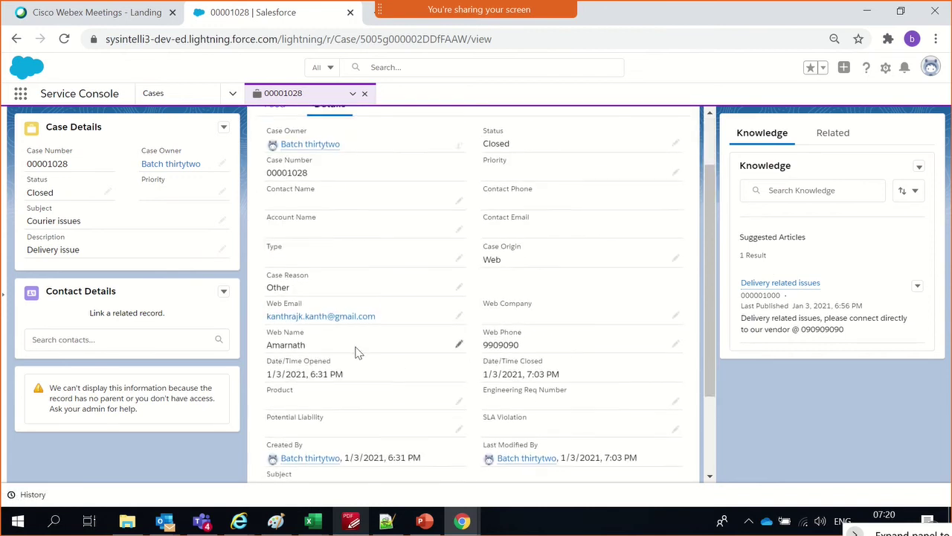
scroll(356, 353, "down", 3)
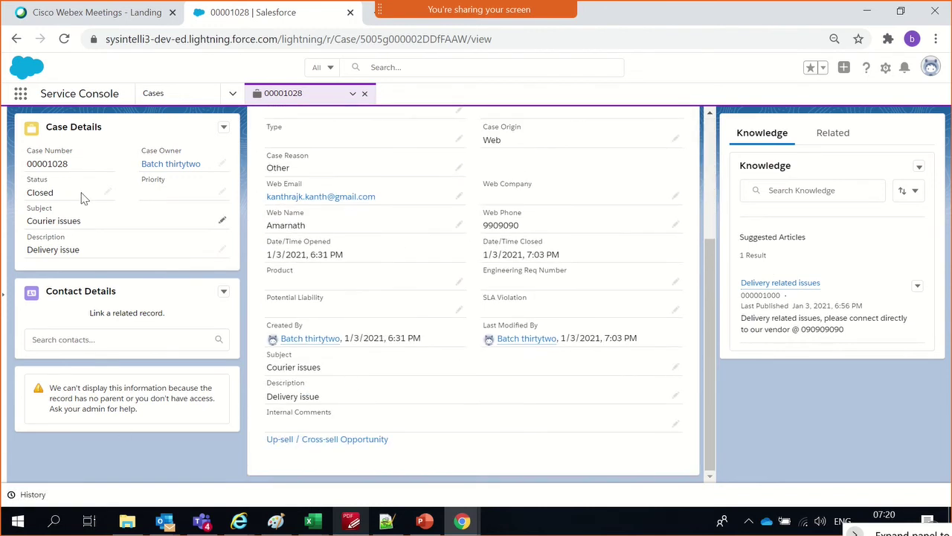
Open the case owner's profile from the Courier issues case and switch between the case and profile subtabs
left_click(151, 167)
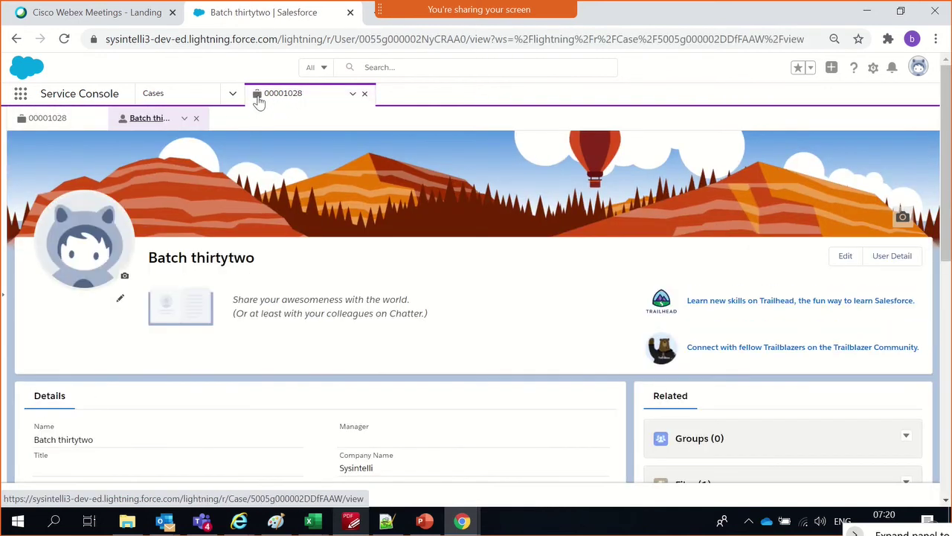
left_click(48, 118)
left_click(153, 119)
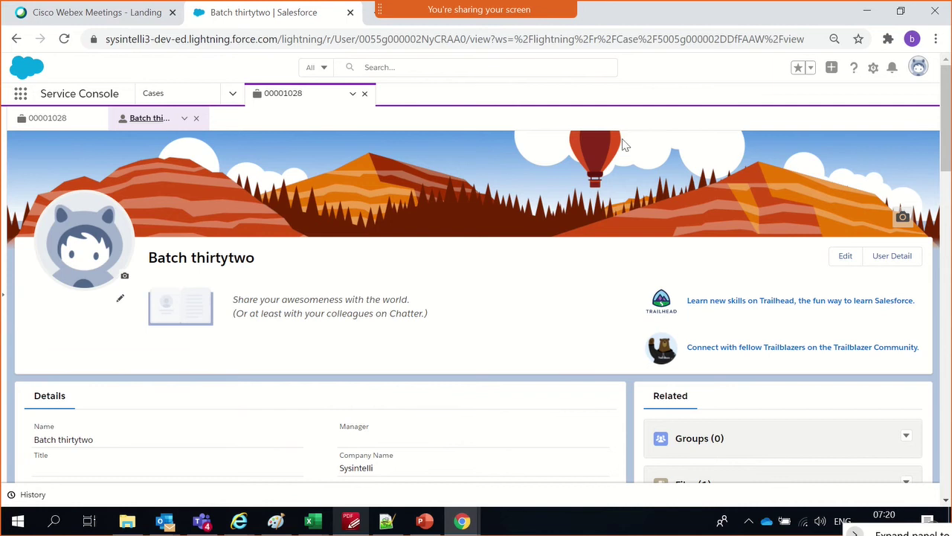
Open the "Delivery issues to my address" case from the Cases list, and return to the Courier issues case record
left_click(177, 98)
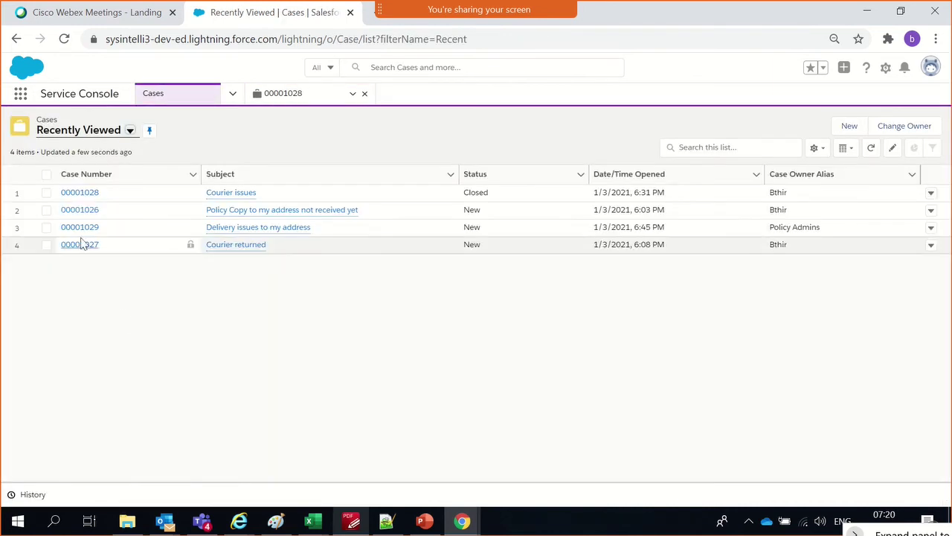
left_click(77, 229)
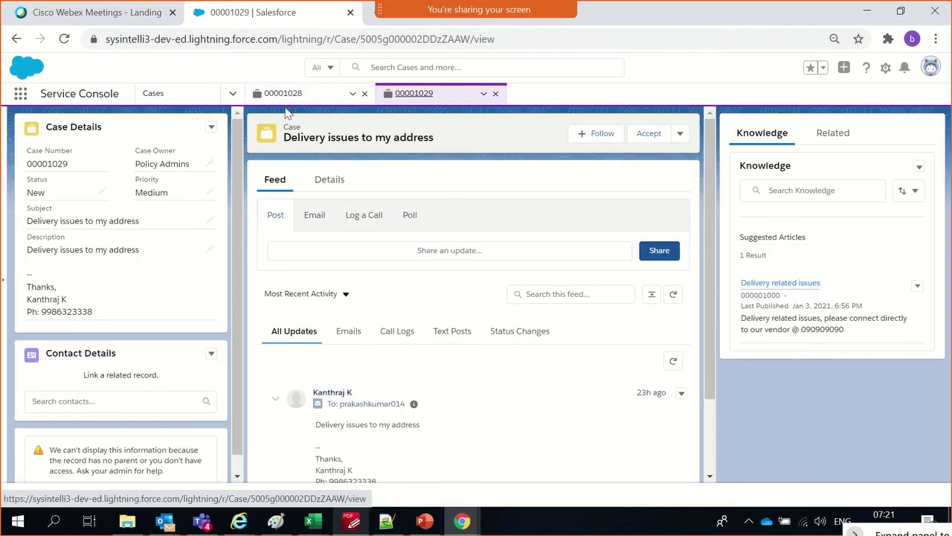
left_click(287, 95)
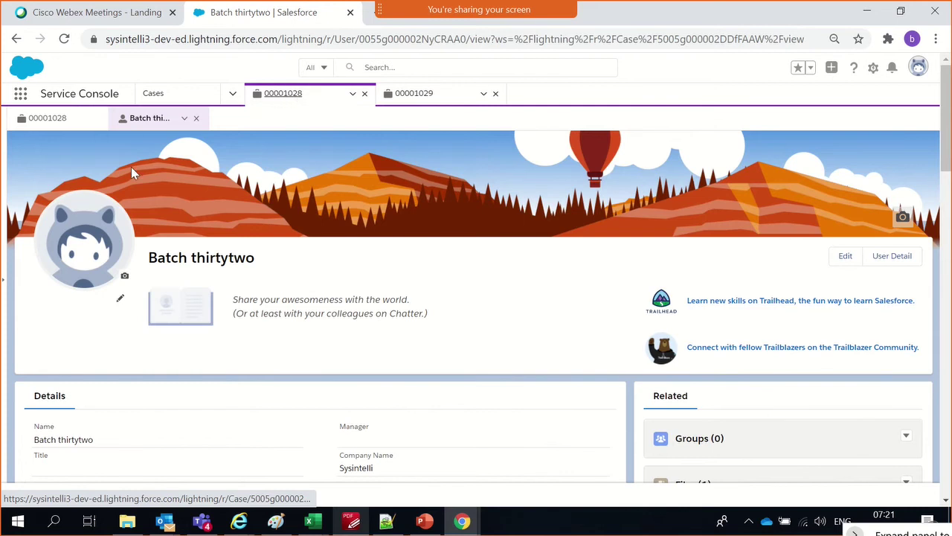
left_click(73, 122)
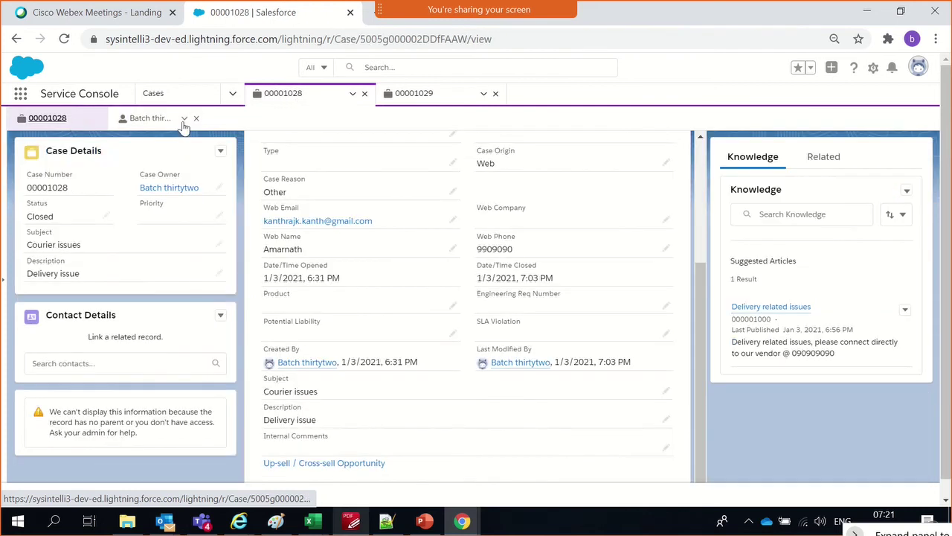
Review the case owner's profile and Chatter feed, and follow the feed's case link back to the Courier issues case
left_click(137, 122)
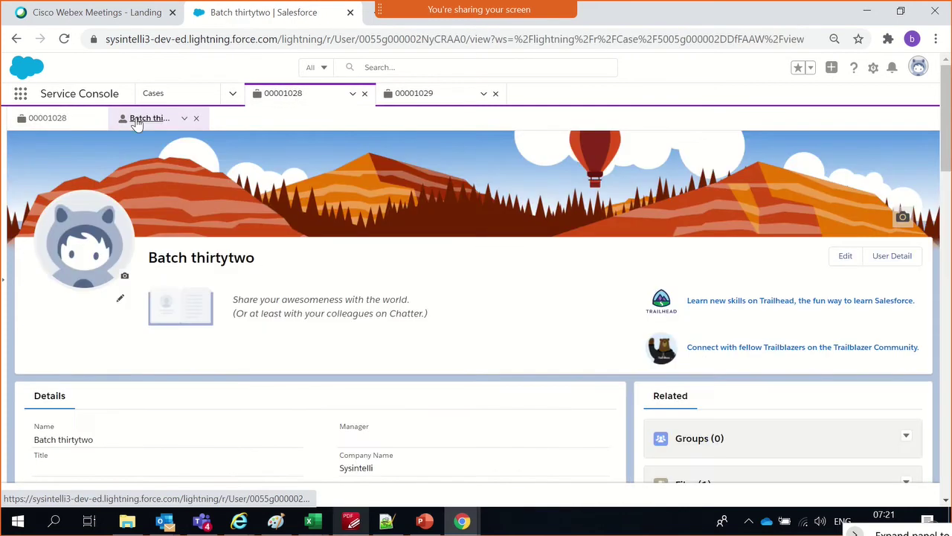
scroll(611, 343, "down", 3)
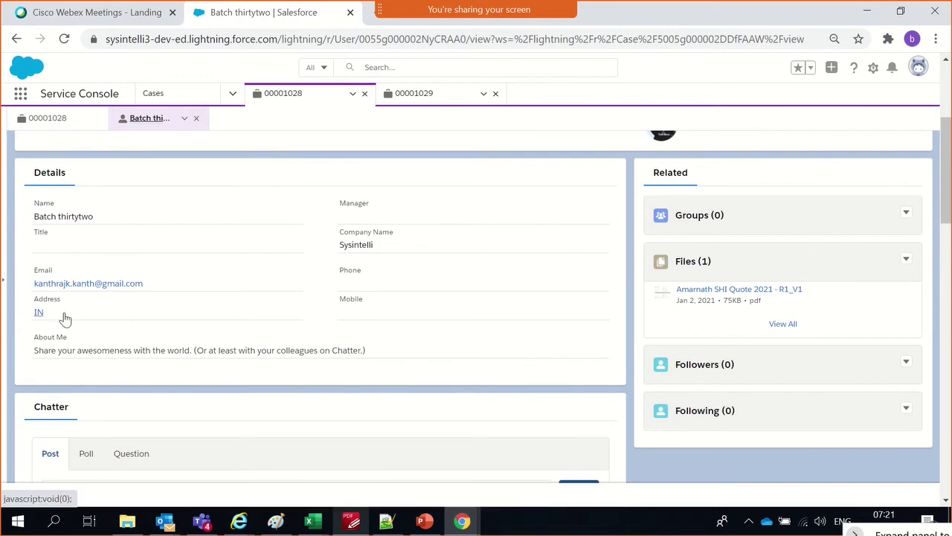
scroll(32, 315, "down", 4)
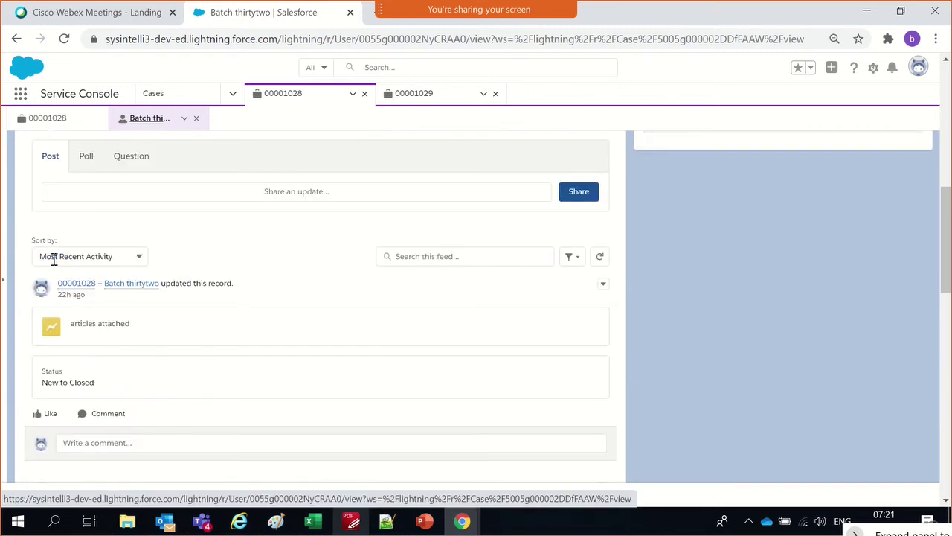
left_click(90, 287)
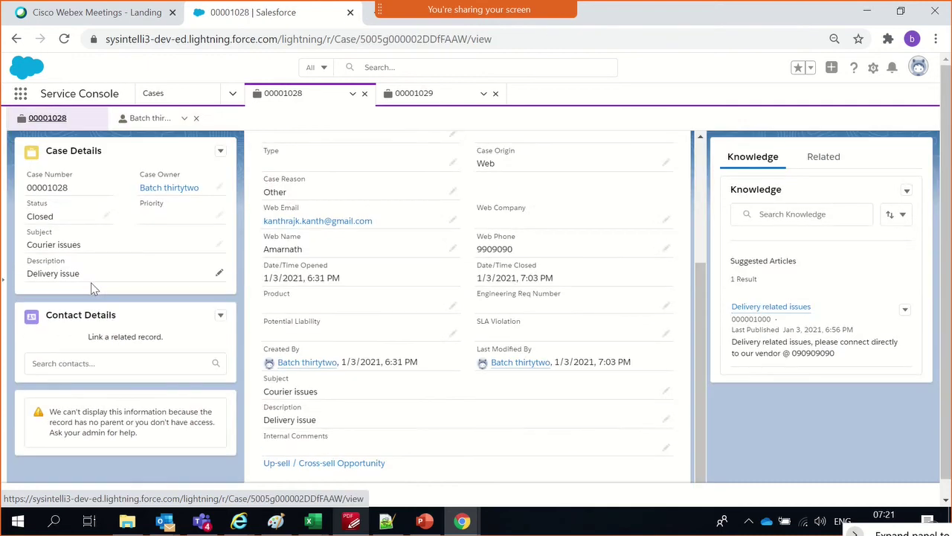
Start a new email to the Courier issues case's web email address and close the draft unsent
scroll(313, 376, "up", 1)
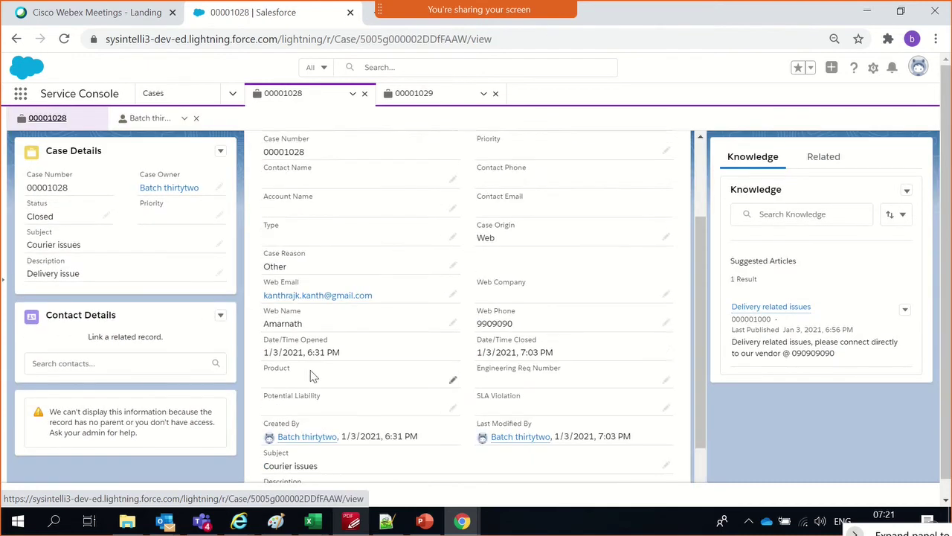
scroll(312, 377, "down", 1)
scroll(573, 344, "up", 1)
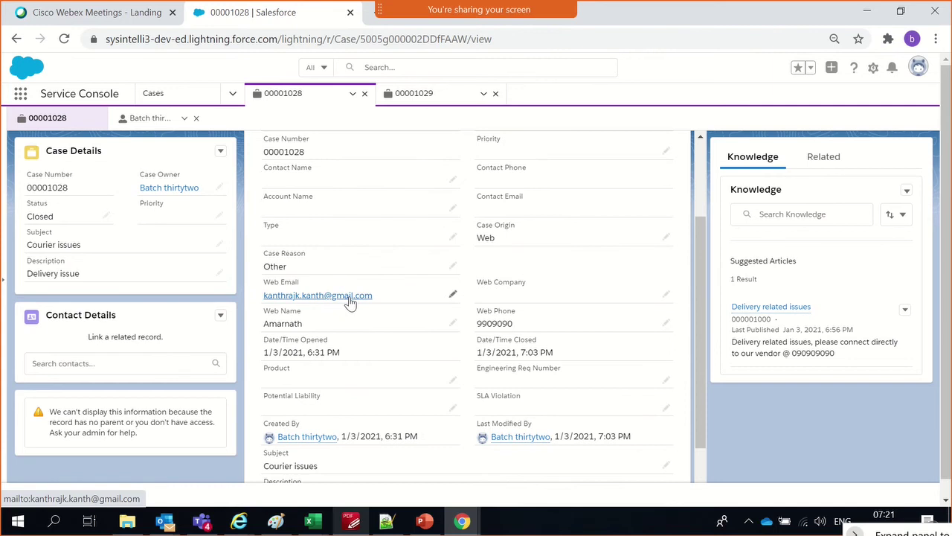
left_click(349, 296)
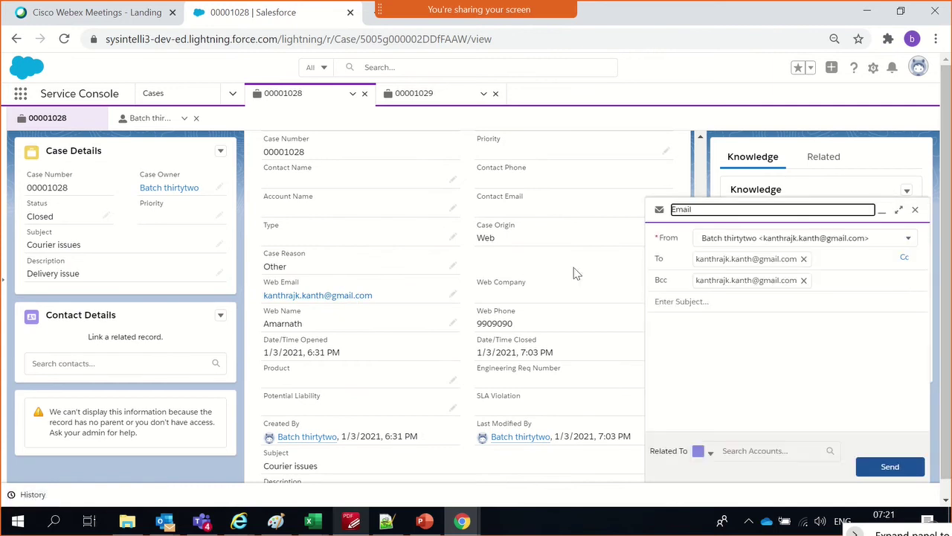
left_click(915, 210)
scroll(409, 296, "up", 3)
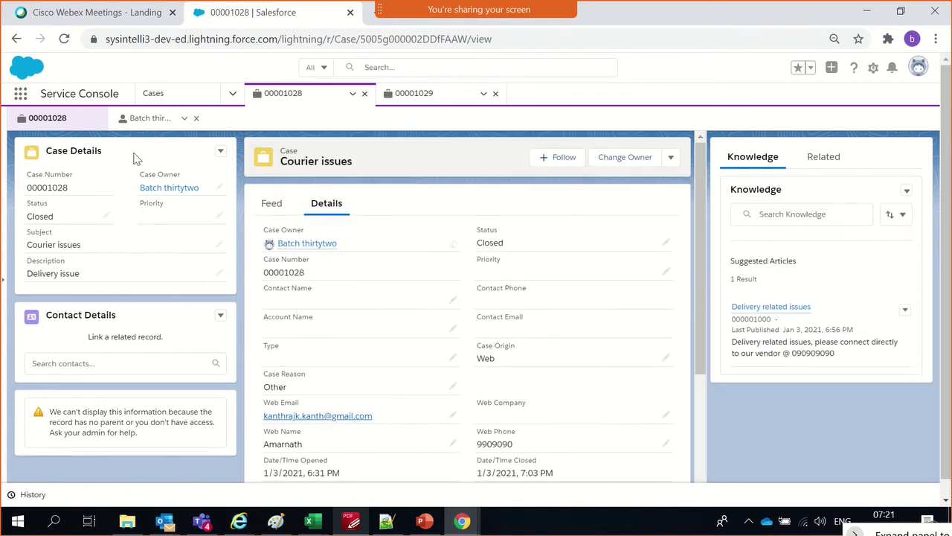
Open the first recently viewed contact from the Contacts list and switch between the open case and contact tabs
left_click(233, 93)
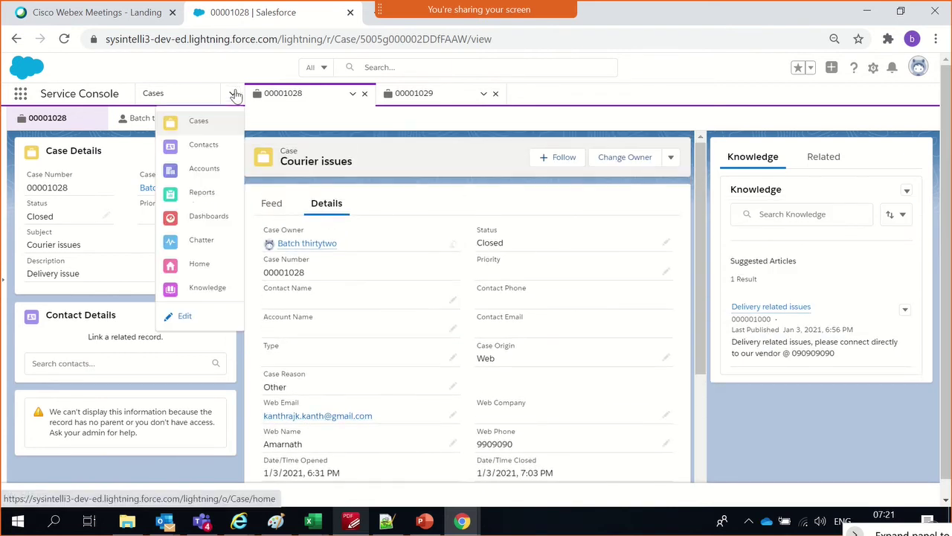
left_click(193, 147)
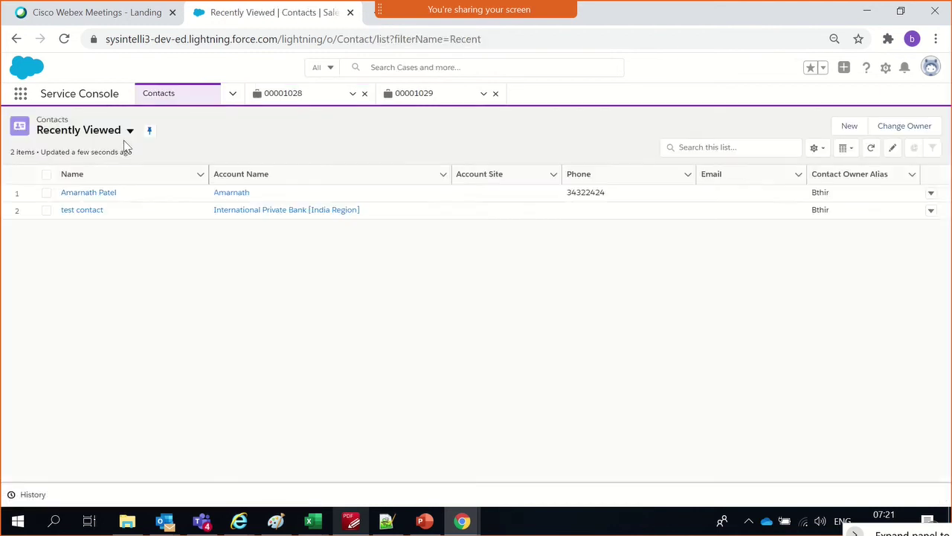
left_click(98, 195)
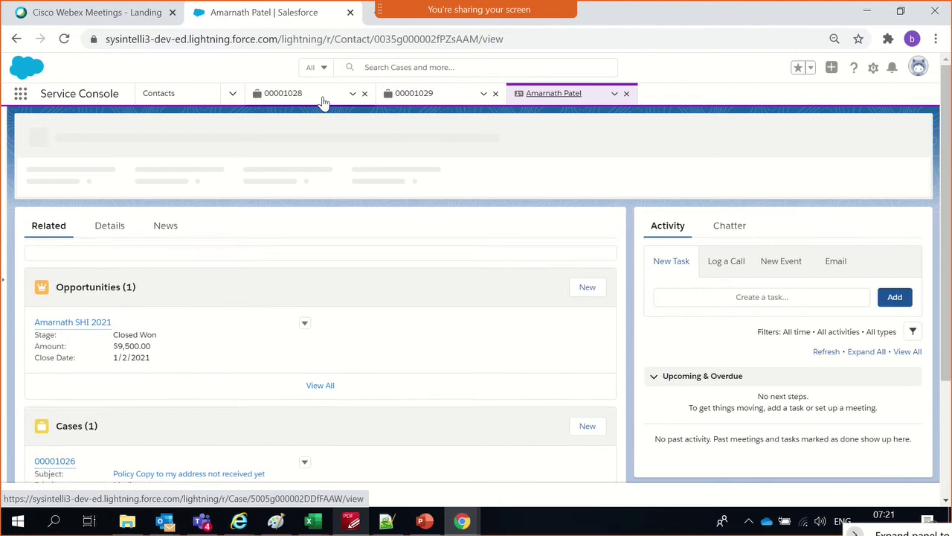
left_click(320, 99)
left_click(450, 103)
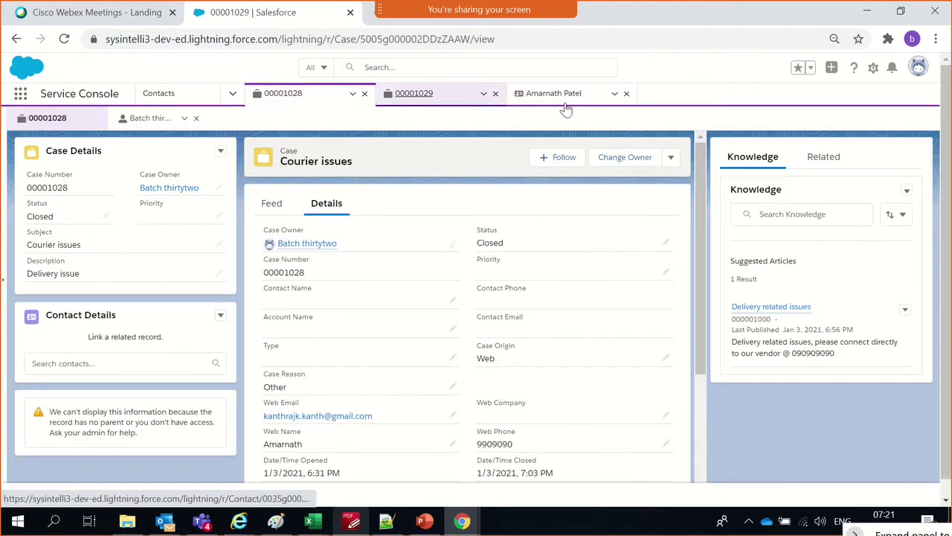
left_click(565, 108)
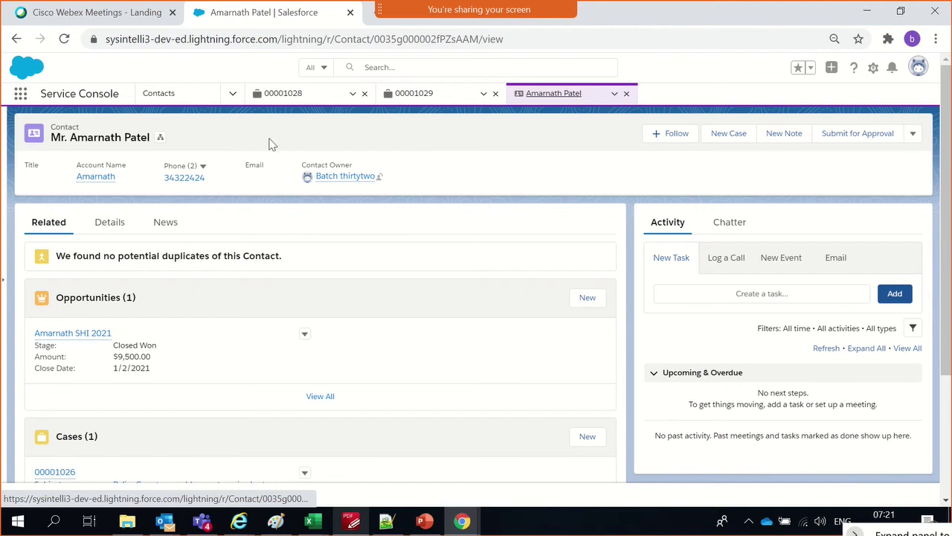
Open the International Private Bank email in the Courier issues case's activity history and read its comments and body
left_click(320, 96)
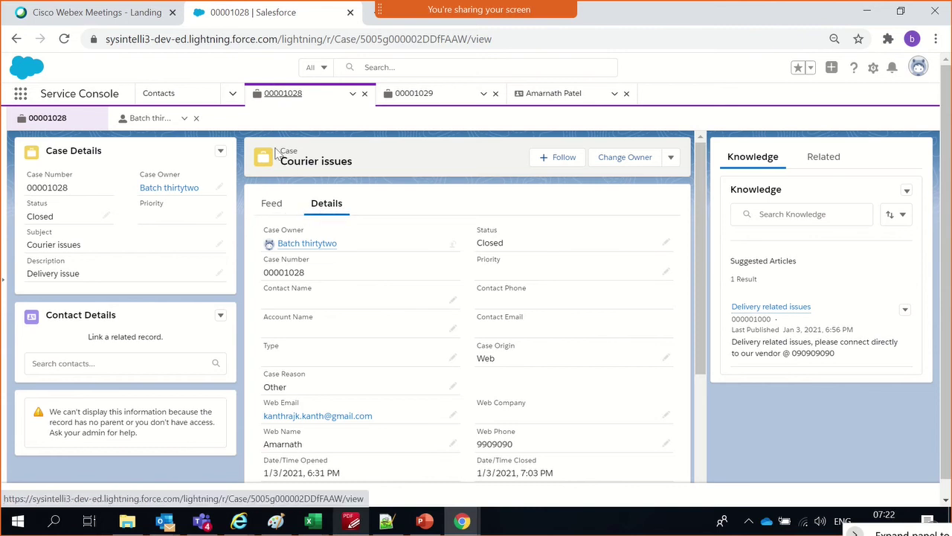
left_click(834, 161)
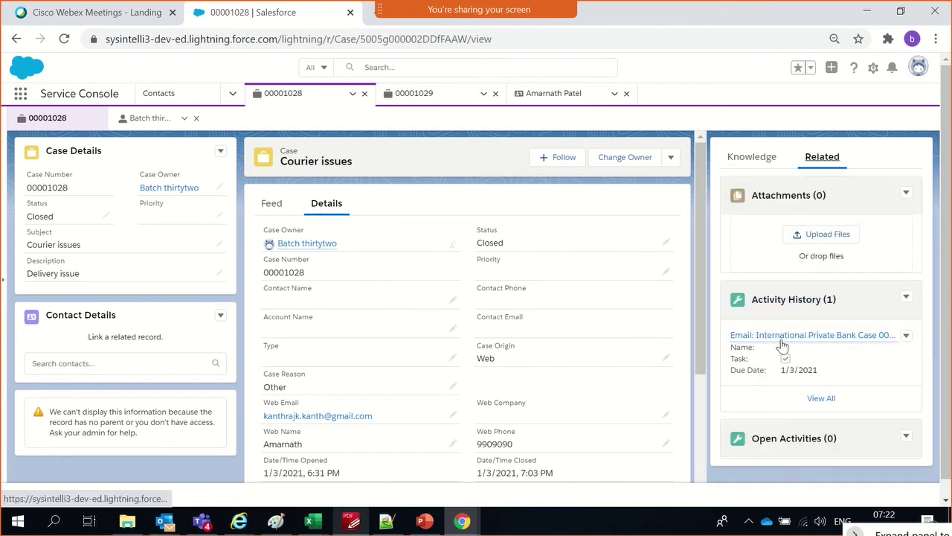
left_click(780, 337)
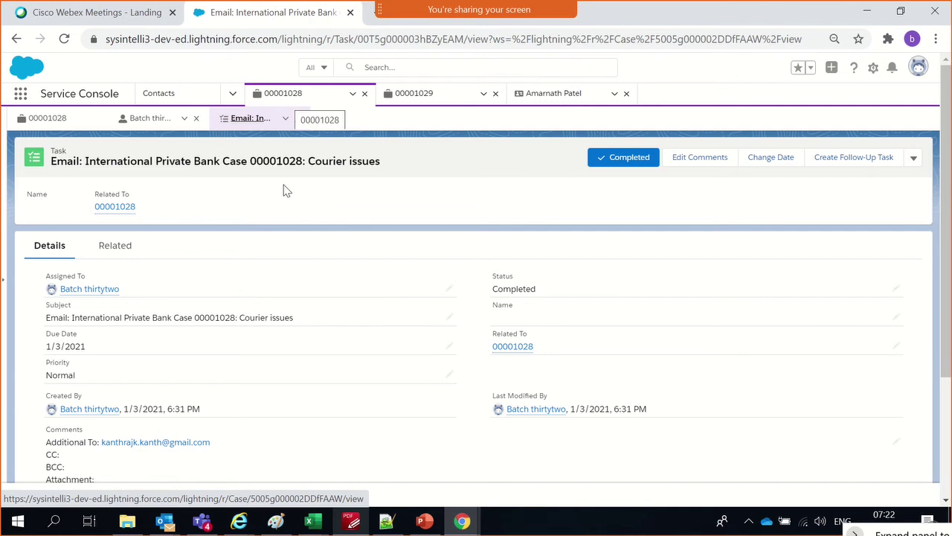
scroll(186, 313, "down", 3)
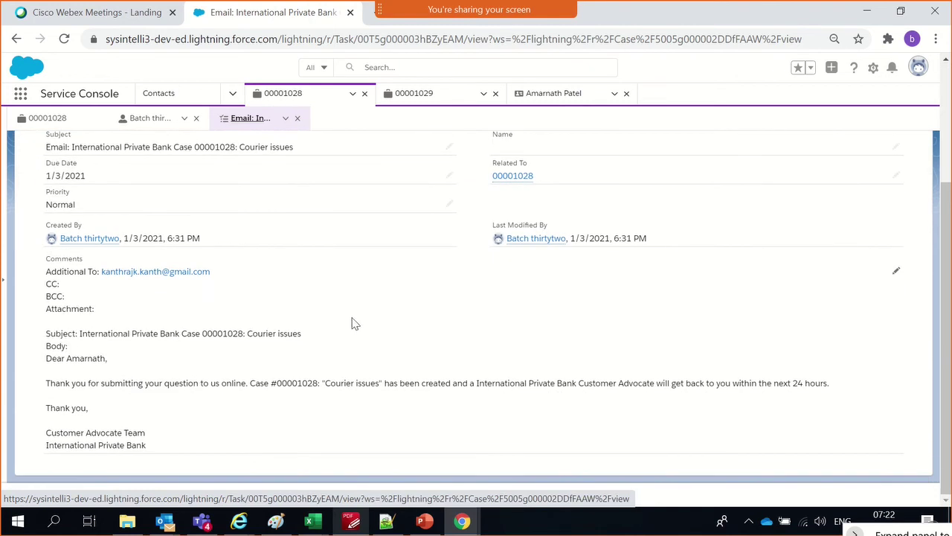
scroll(355, 323, "up", 3)
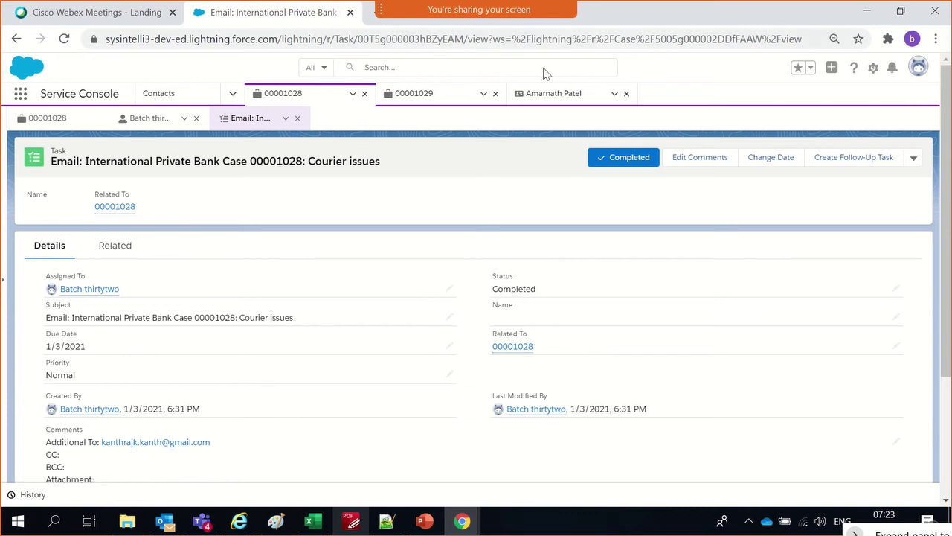
Open the task record page in Lightning App Builder, dismiss its guidance pop-ups and leave without saving
left_click(873, 69)
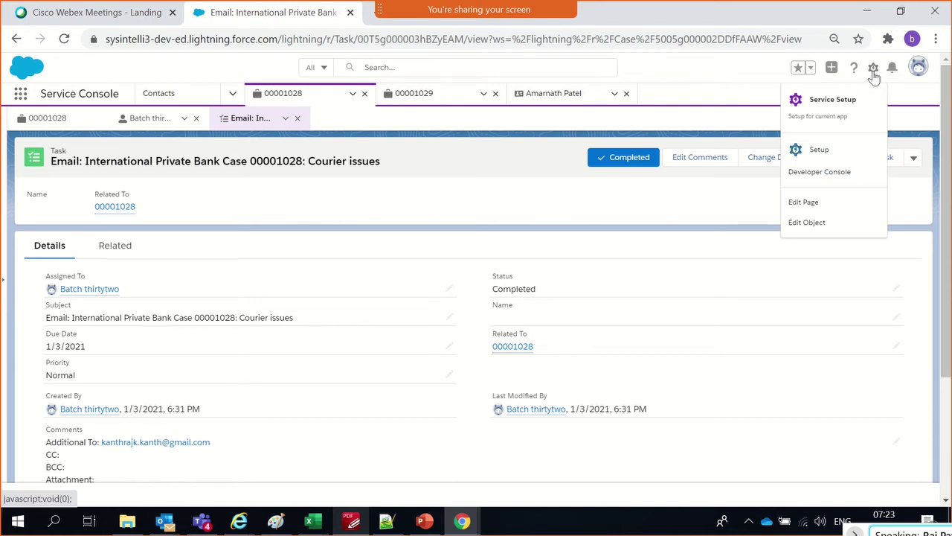
left_click(818, 201)
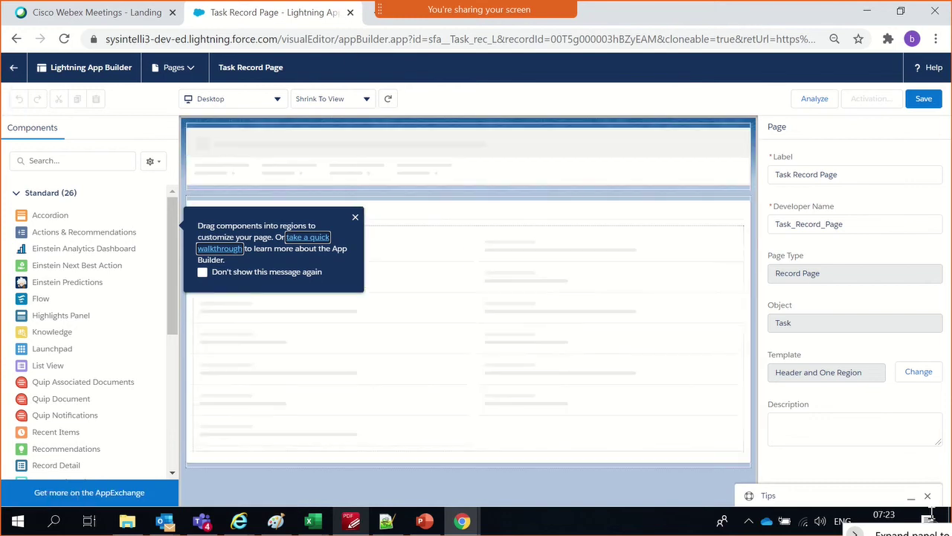
left_click(355, 218)
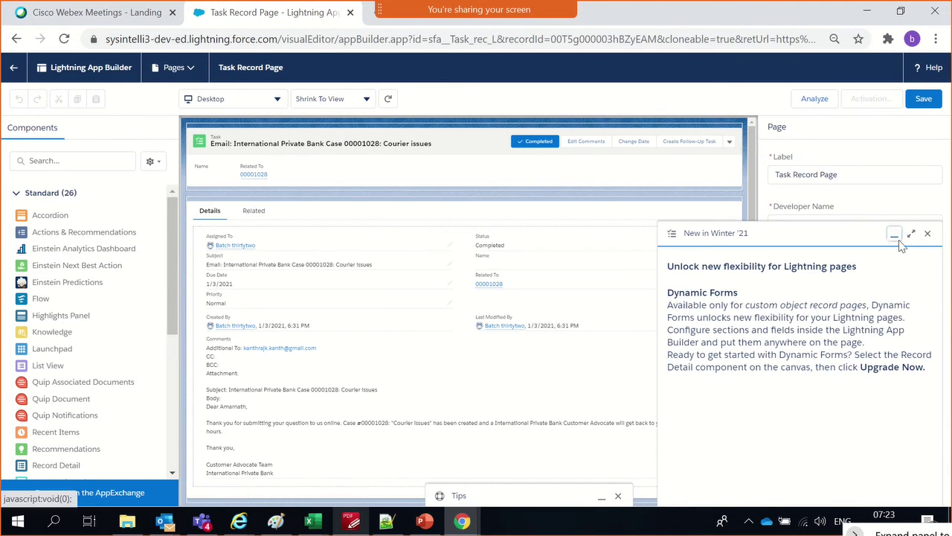
left_click(895, 238)
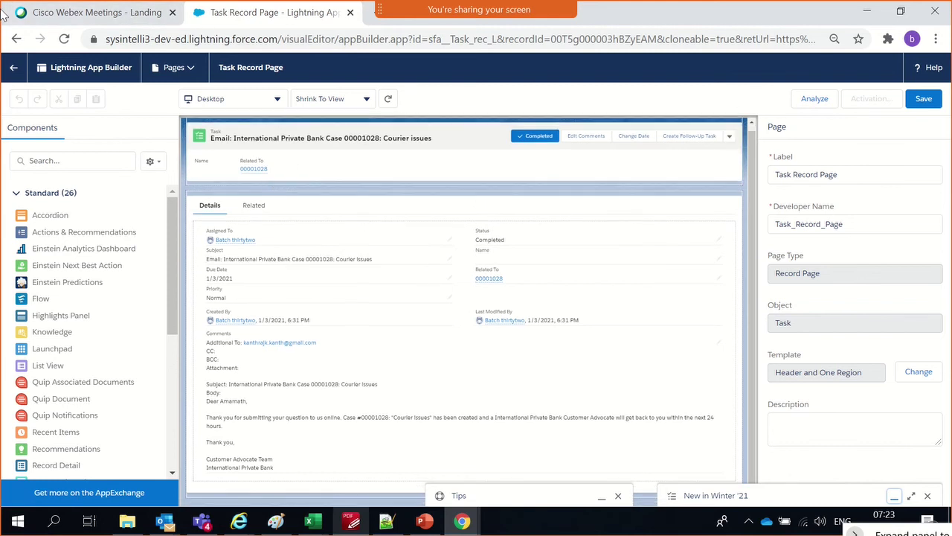
left_click(13, 37)
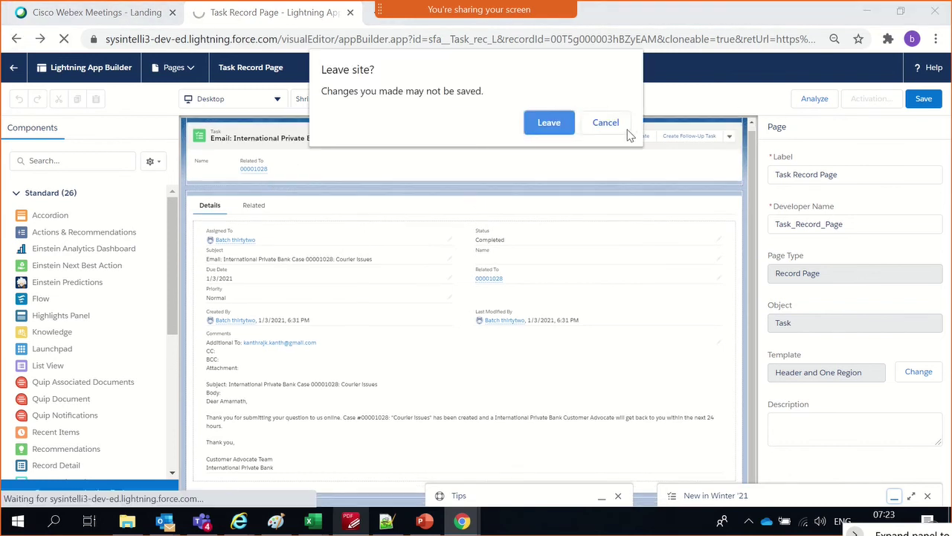
left_click(554, 123)
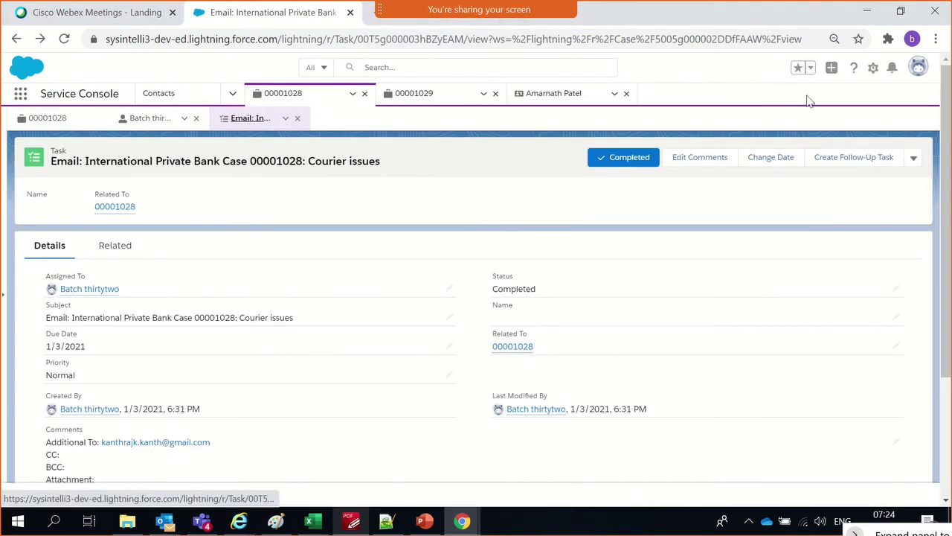
Return to the Courier issues case and open its record page for editing in Lightning App Builder, dismissing the guidance pop-up
scroll(116, 206, "down", 3)
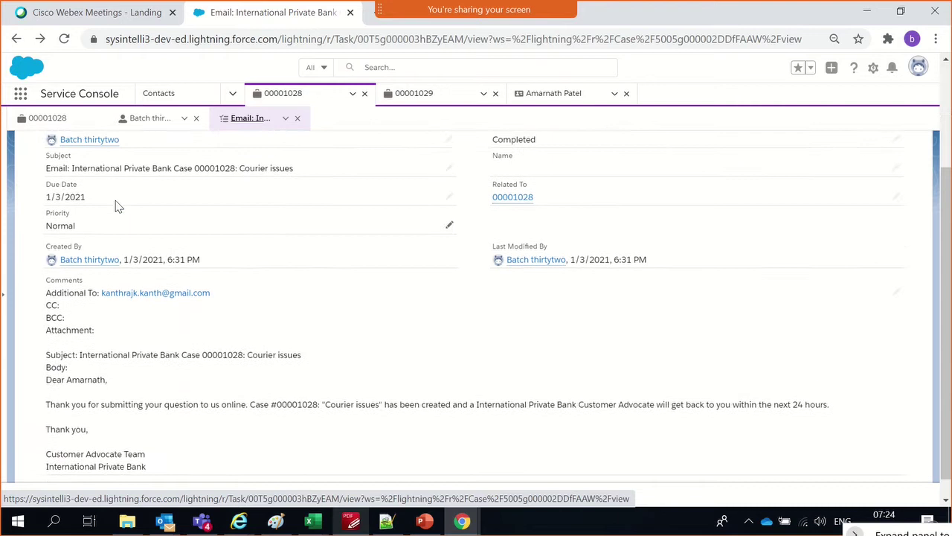
scroll(117, 206, "up", 3)
left_click(23, 121)
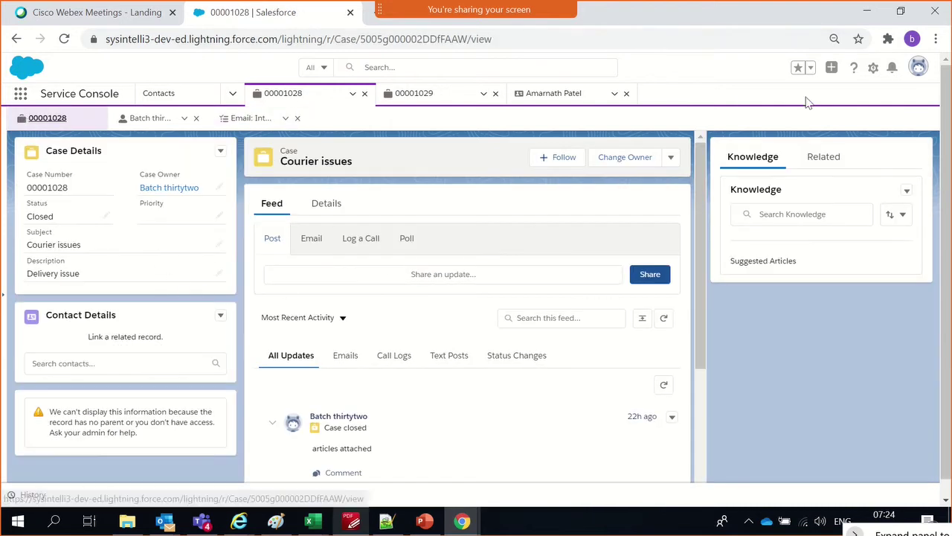
left_click(873, 75)
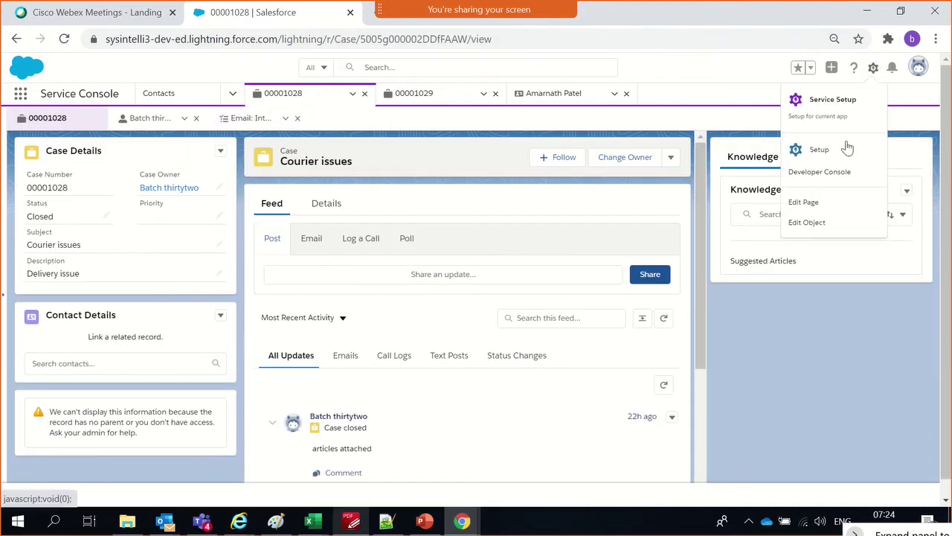
left_click(816, 202)
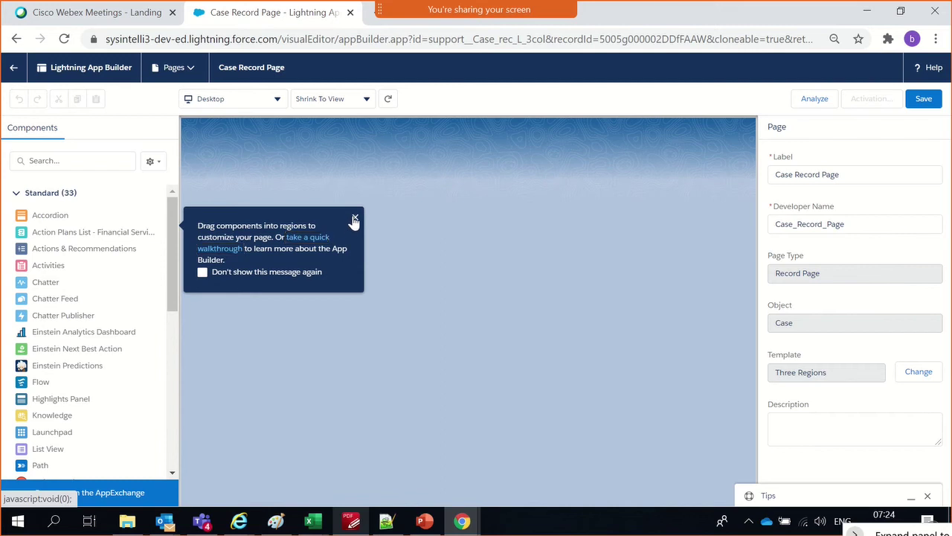
left_click(355, 218)
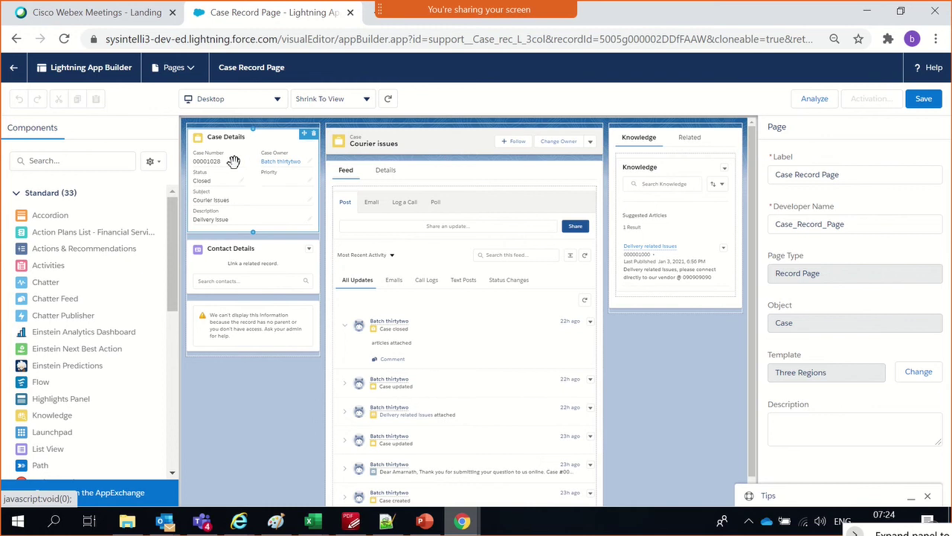
Reorder the central tabs component on the case page so that the Details tab comes before Feed
left_click(383, 171)
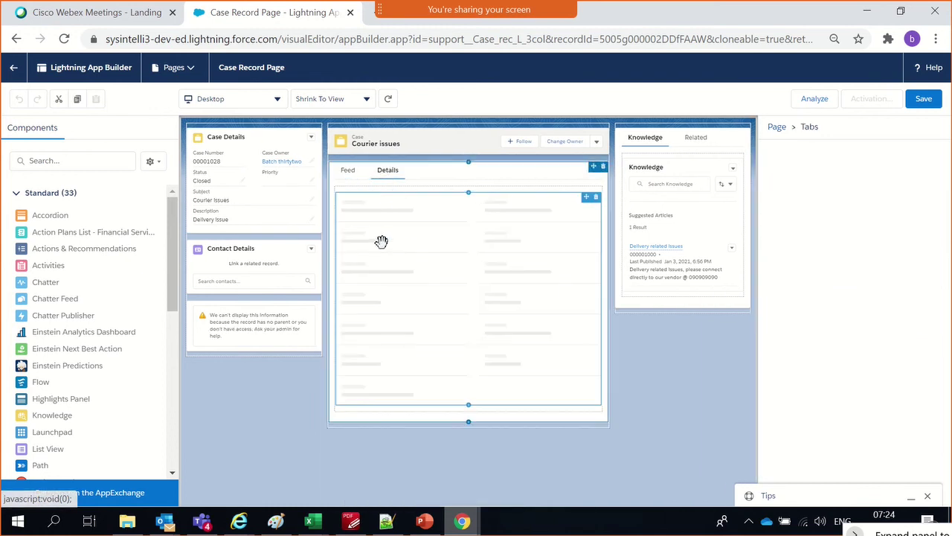
left_click(347, 171)
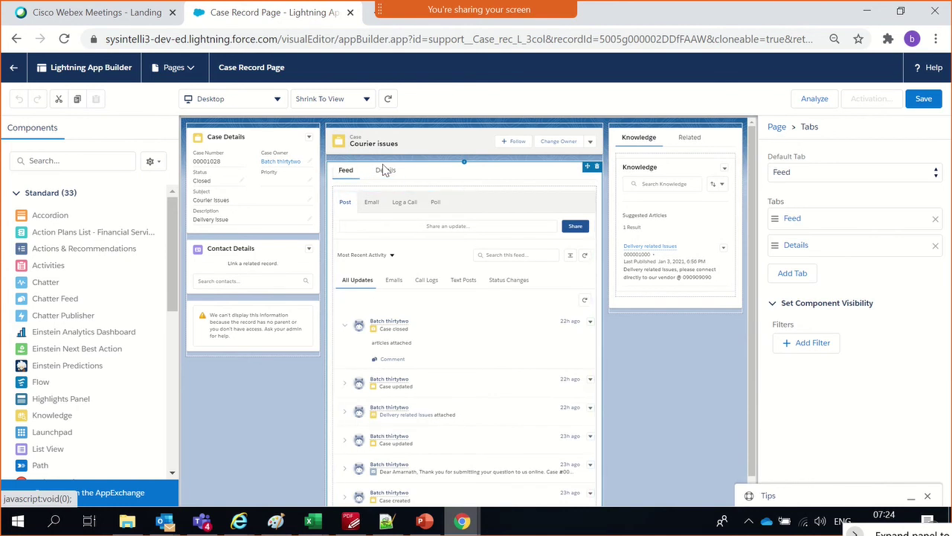
left_click(384, 171)
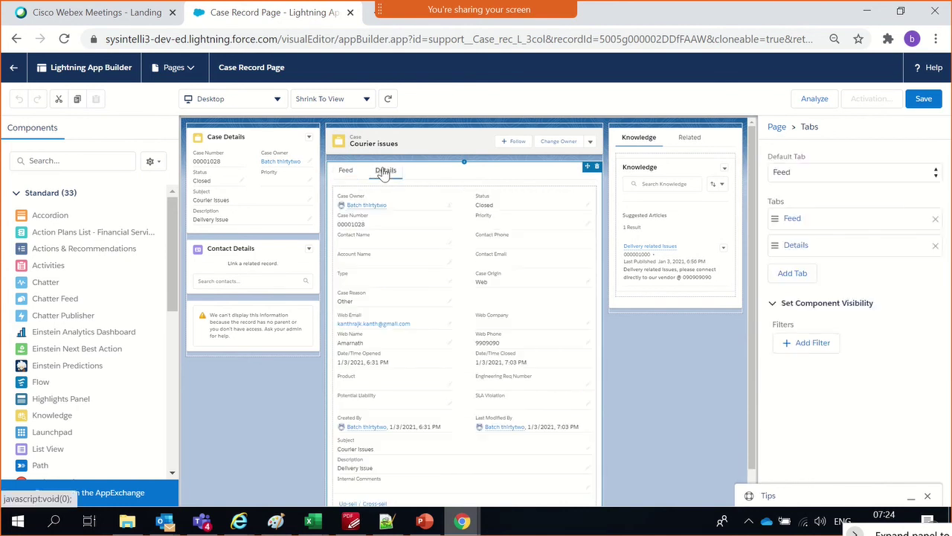
left_click_drag(853, 247, 849, 221)
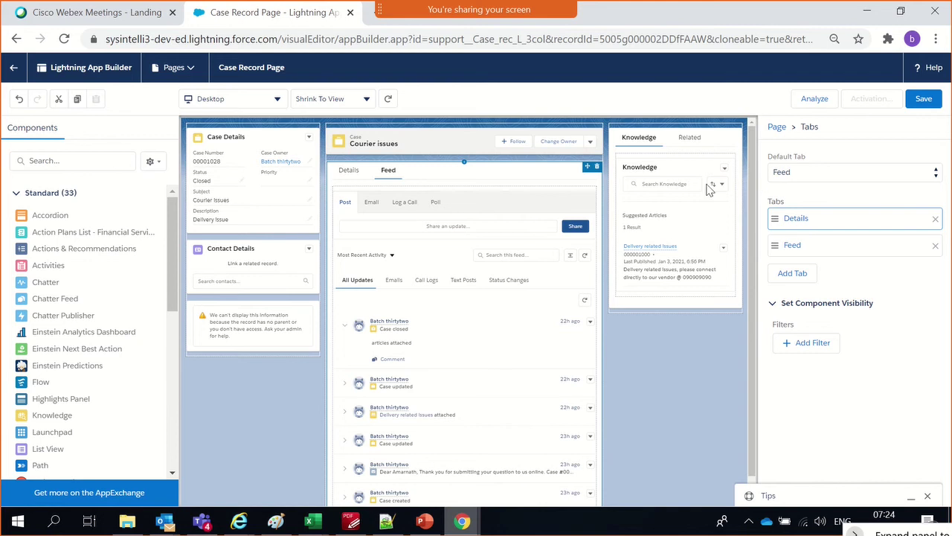
left_click(666, 362)
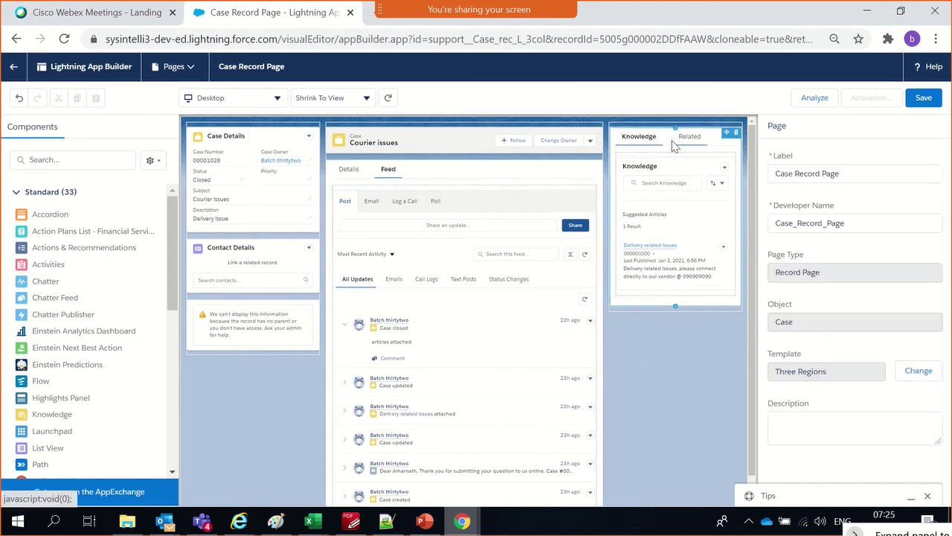
left_click(692, 142)
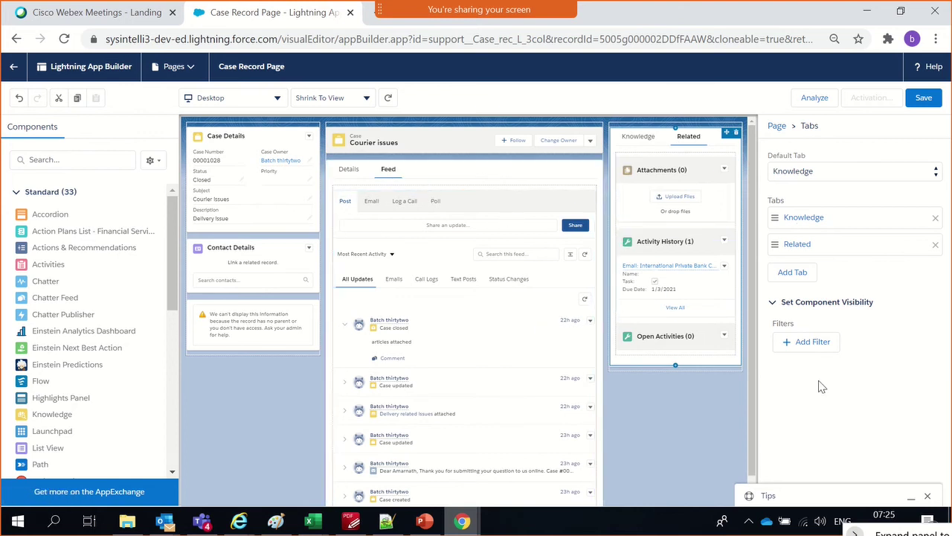
left_click(792, 272)
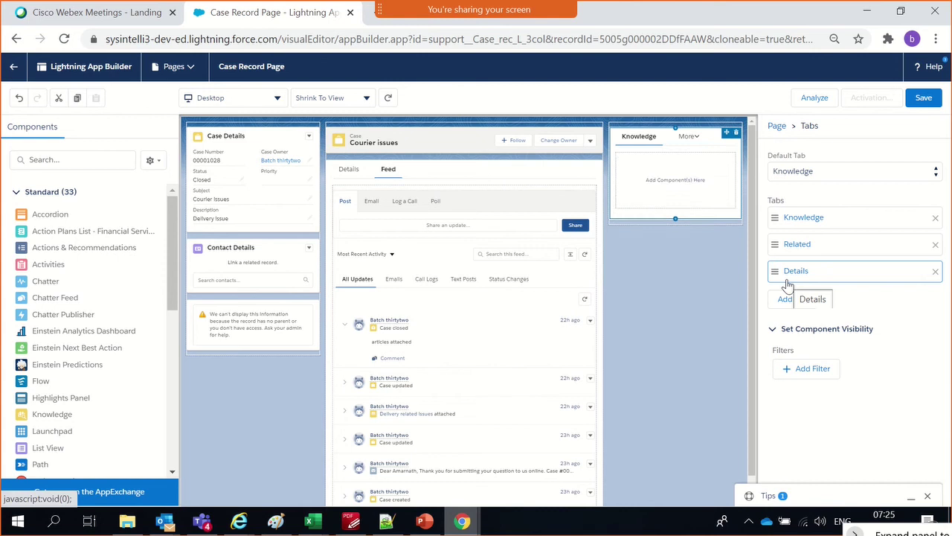
left_click(935, 271)
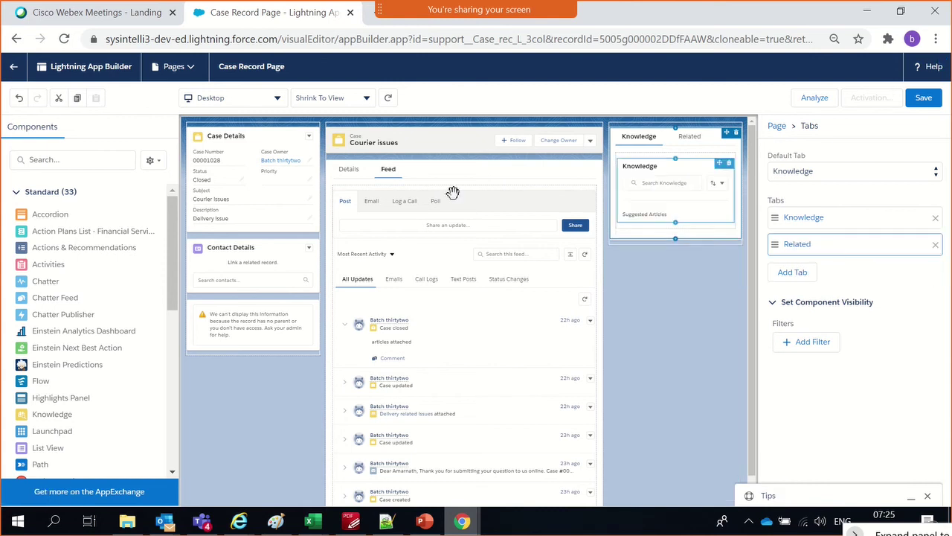
Add a third tab to the component holding Details and Feed and open its label settings
left_click(388, 182)
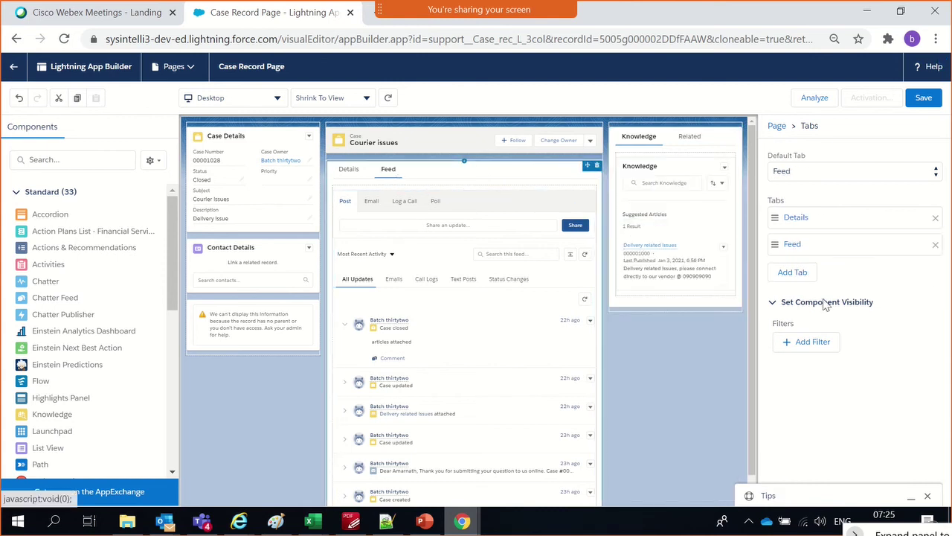
left_click(792, 273)
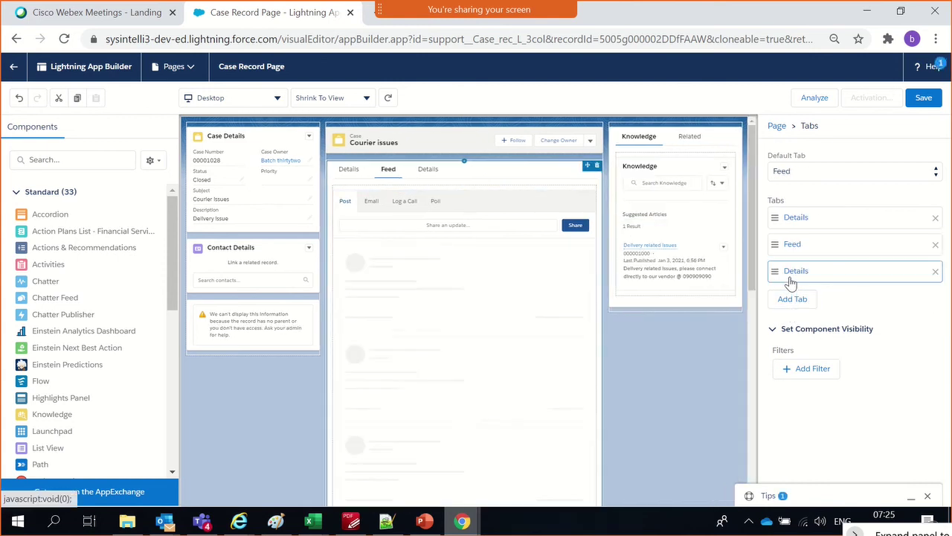
left_click(791, 278)
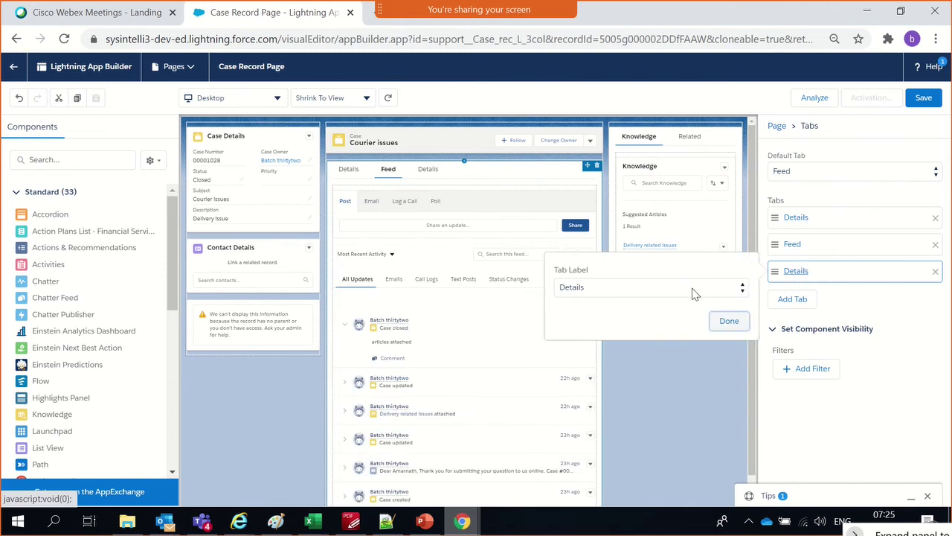
Try the Related and Custom label options for the new third tab
left_click(691, 292)
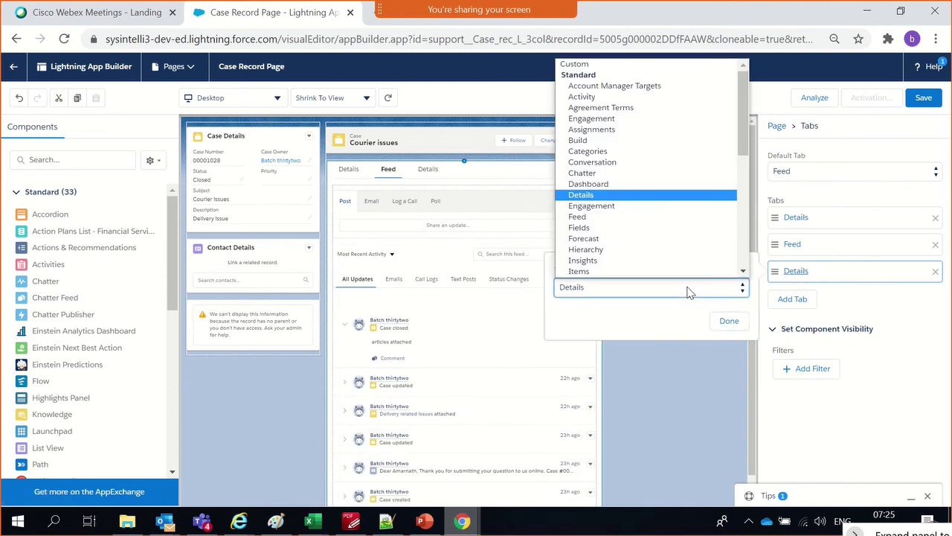
key("r")
key("Down")
key("Down")
key("Down")
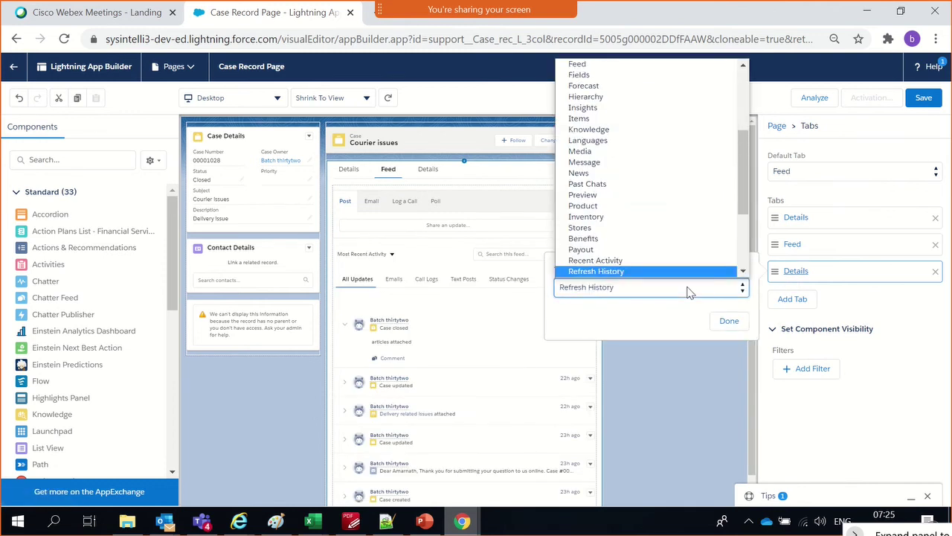
key("Up")
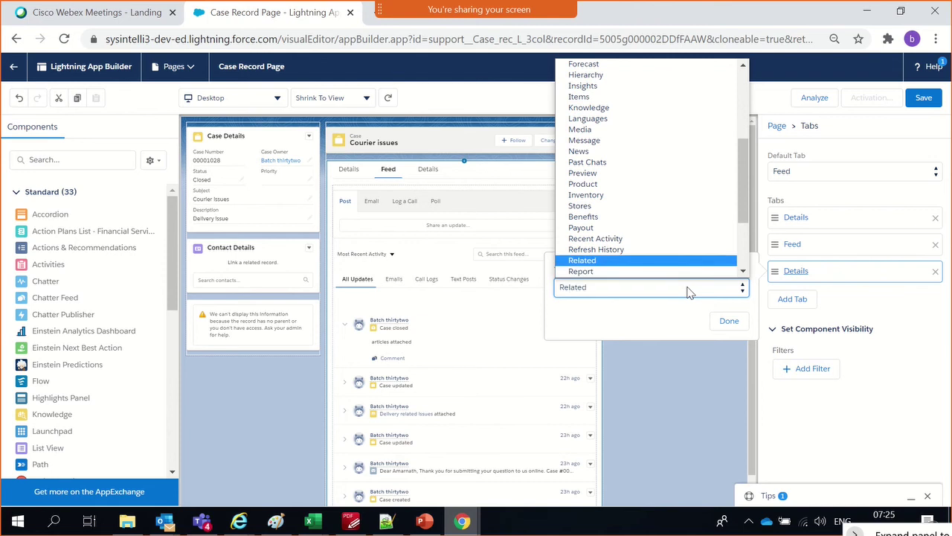
scroll(669, 202, "up", 5)
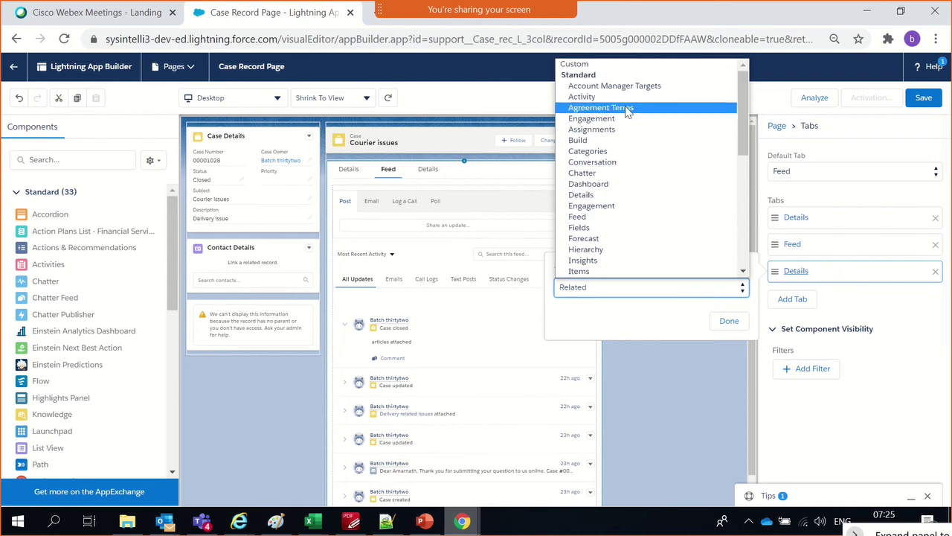
left_click(597, 67)
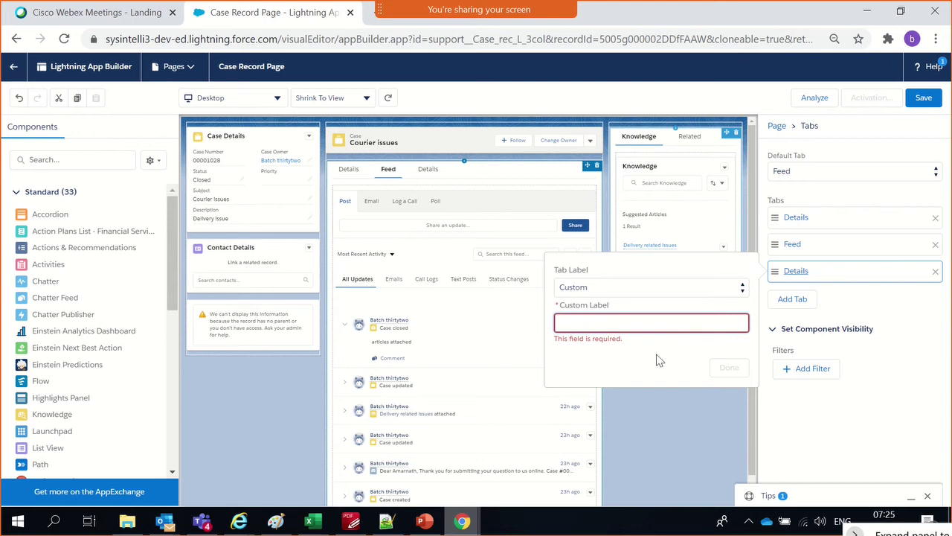
Label the new third tab with the standard label Related
left_click(614, 294)
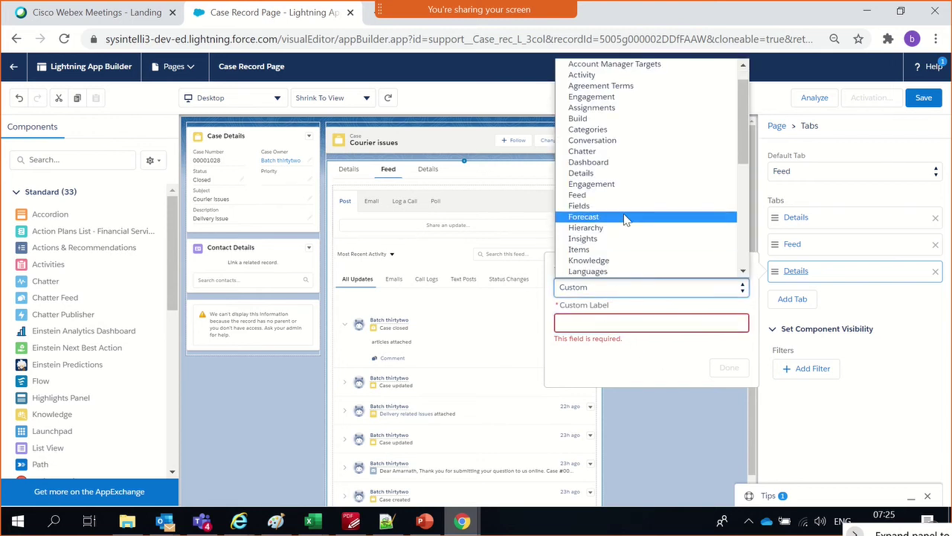
key("r")
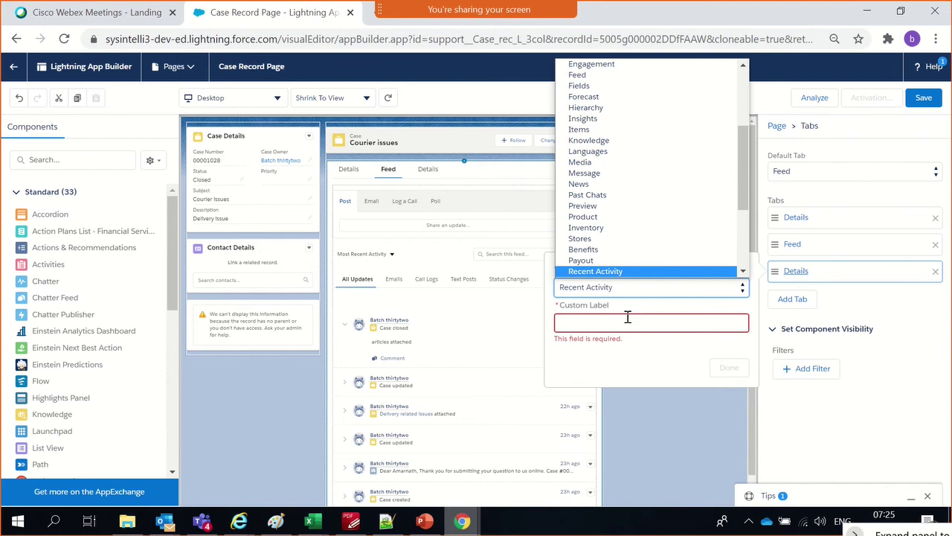
key("Down")
key("Down")
key("Down")
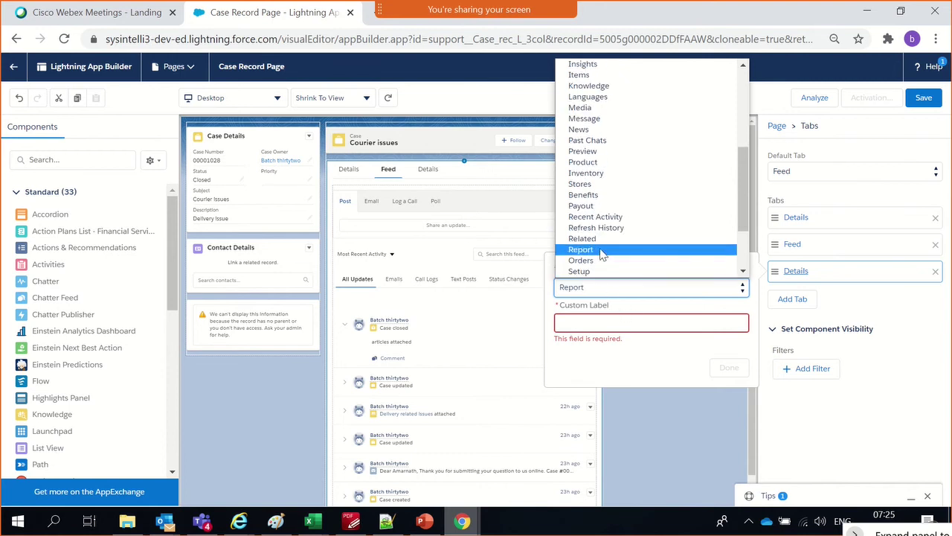
left_click(587, 238)
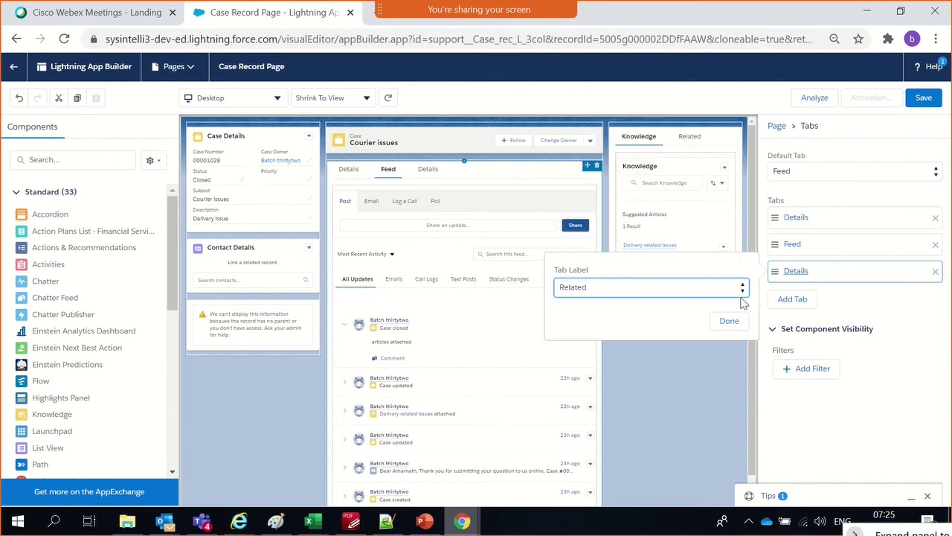
left_click(731, 321)
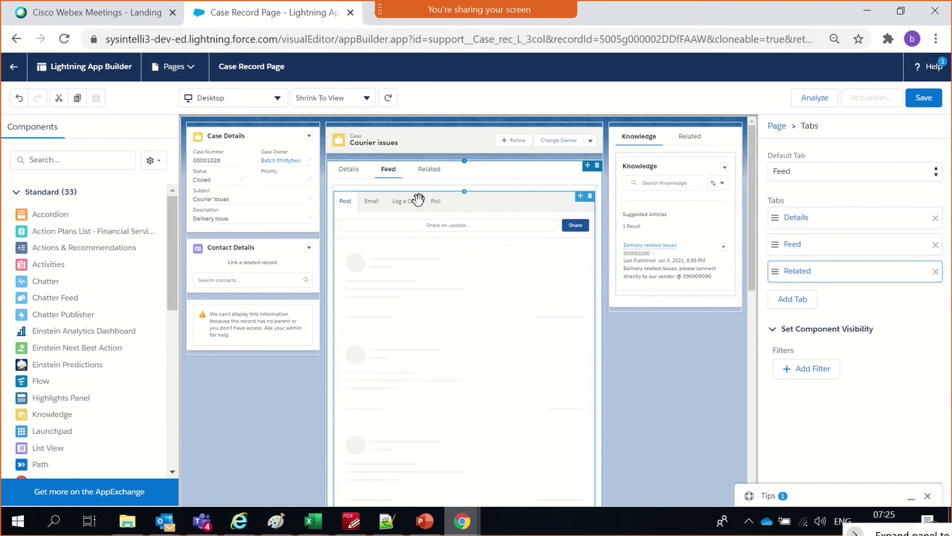
Add a fourth tab after Related with the custom label XYZ and dismiss the security notification
left_click(426, 179)
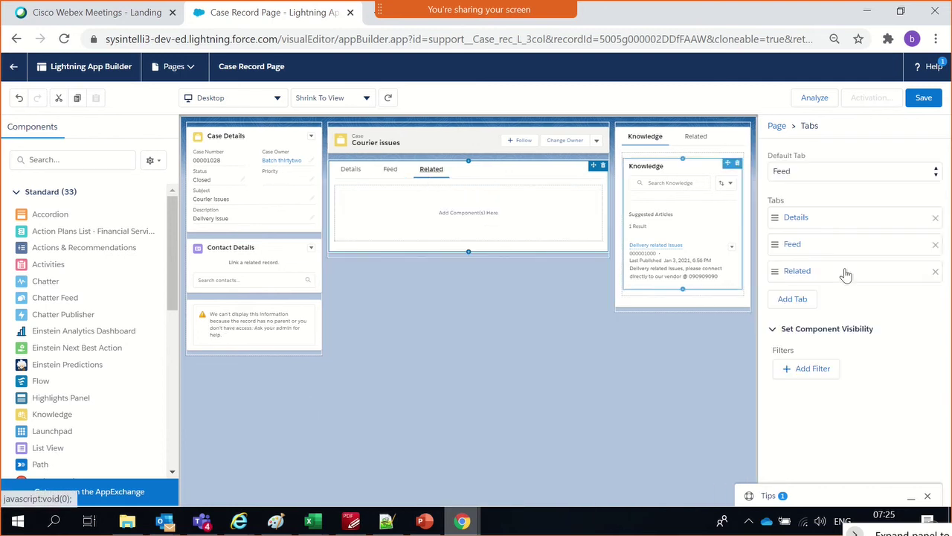
left_click(793, 299)
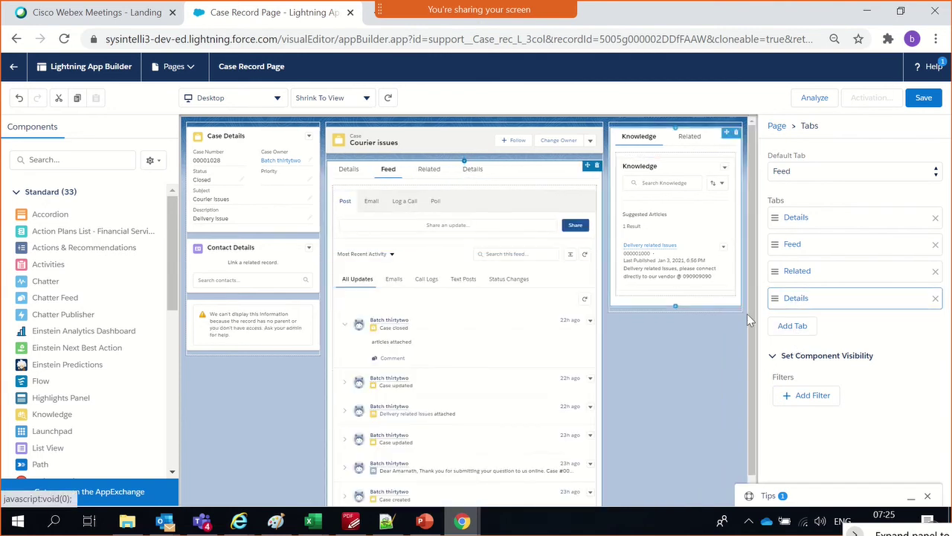
left_click(812, 301)
left_click(616, 314)
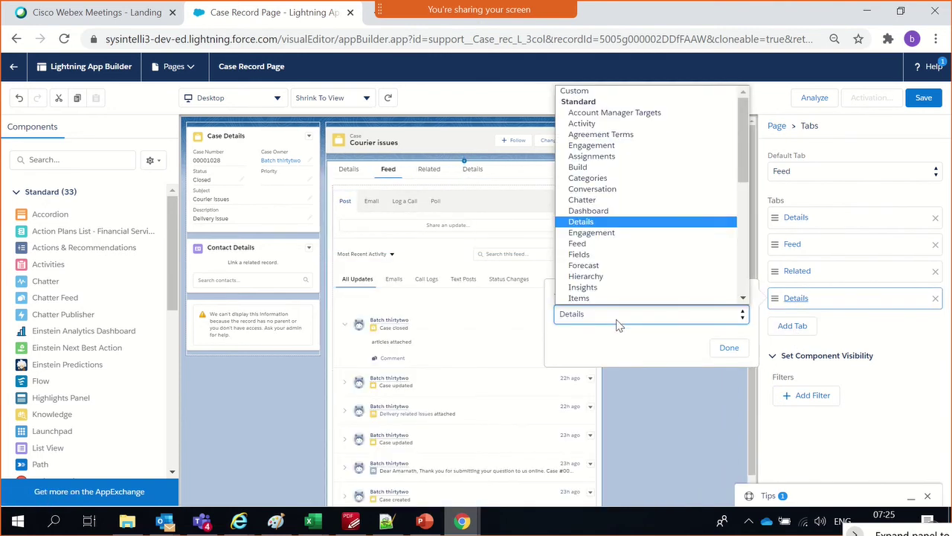
left_click(584, 93)
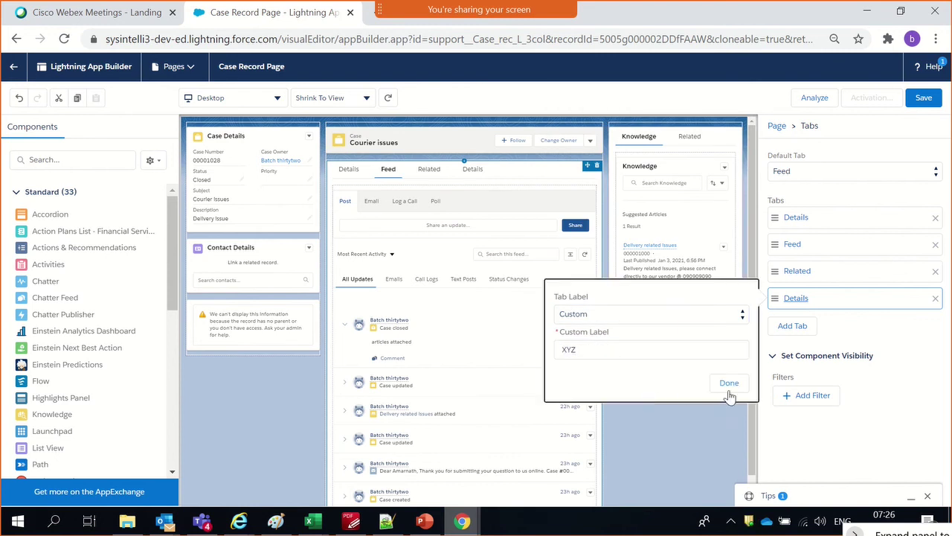
left_click(729, 395)
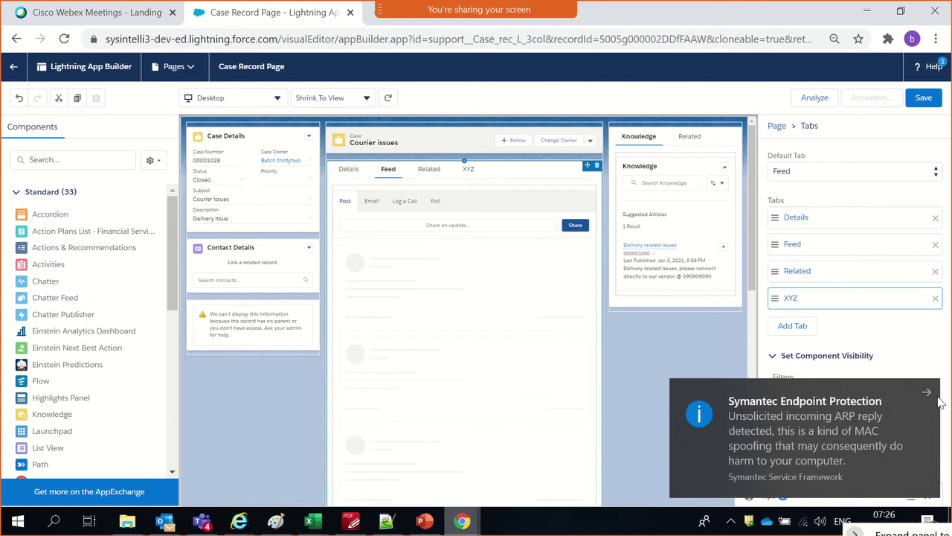
left_click(927, 391)
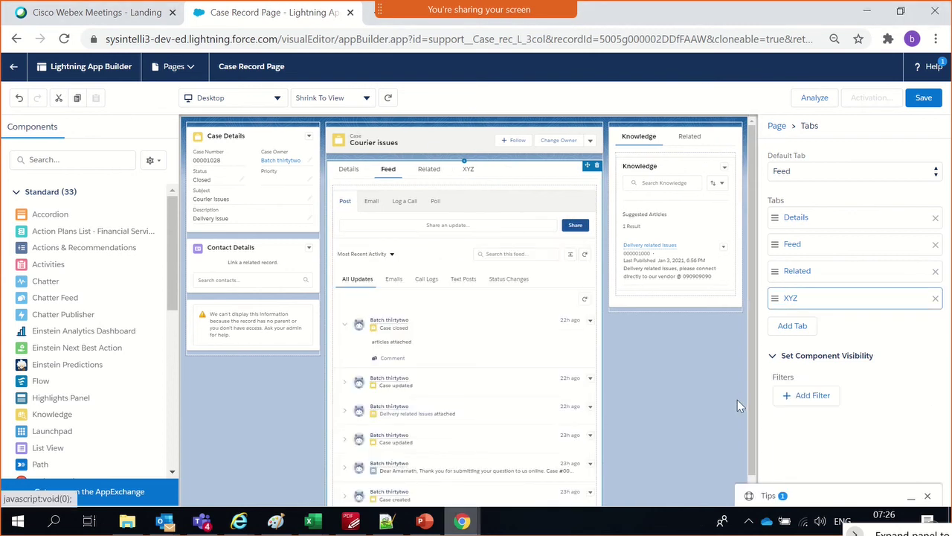
left_click(709, 402)
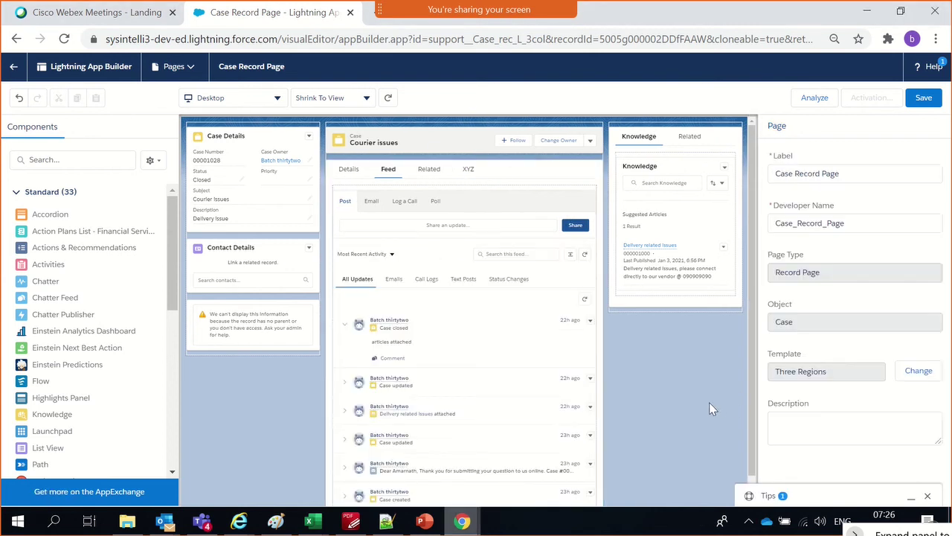
Place the Related Lists component in the empty Related tab of the middle region and look over its lists
left_click(429, 171)
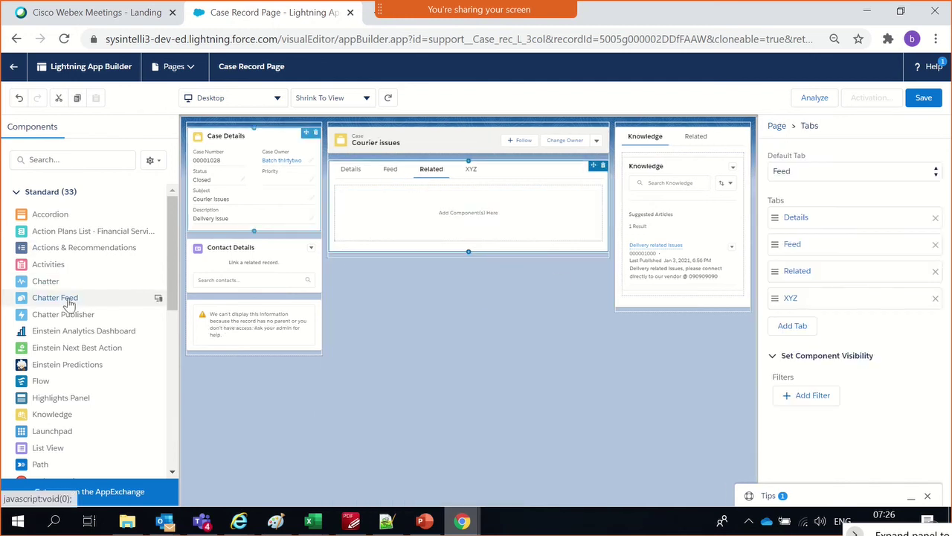
left_click(64, 160)
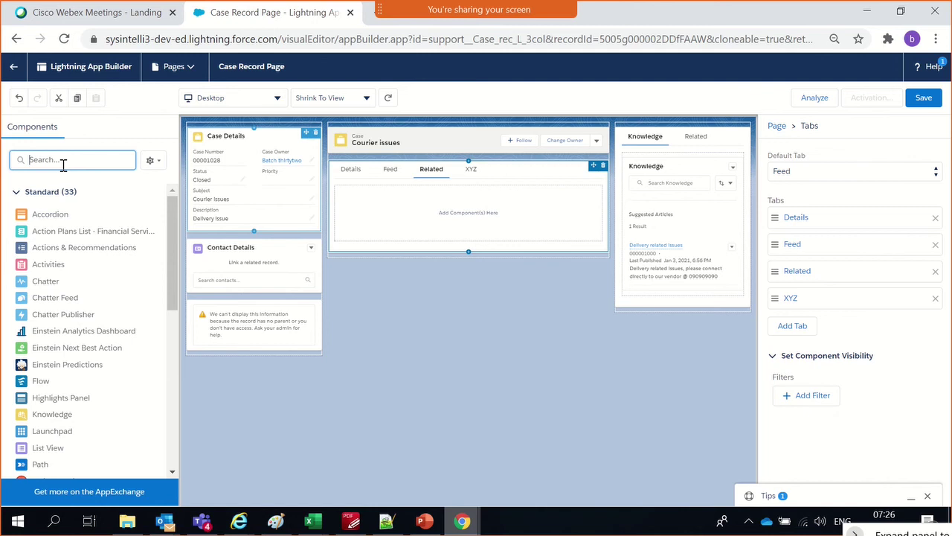
type("rela")
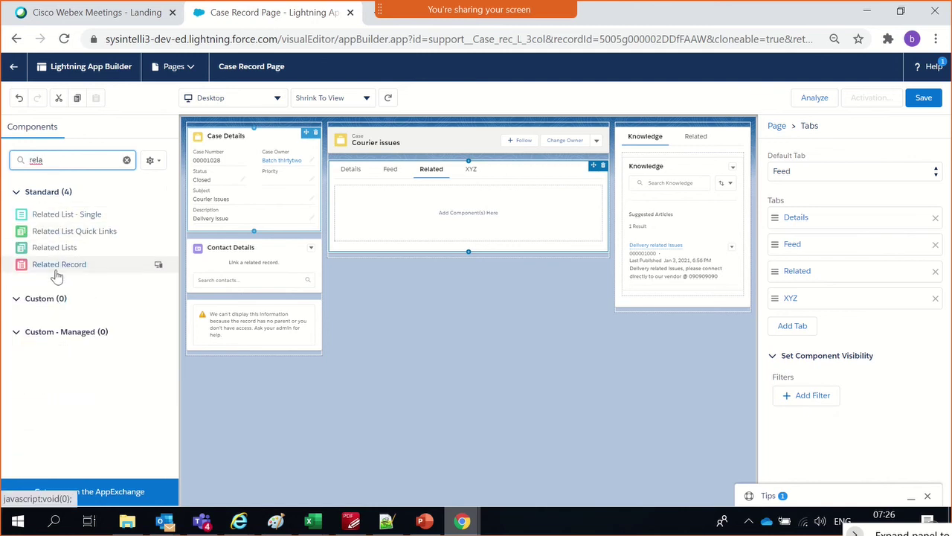
mouse_move(57, 276)
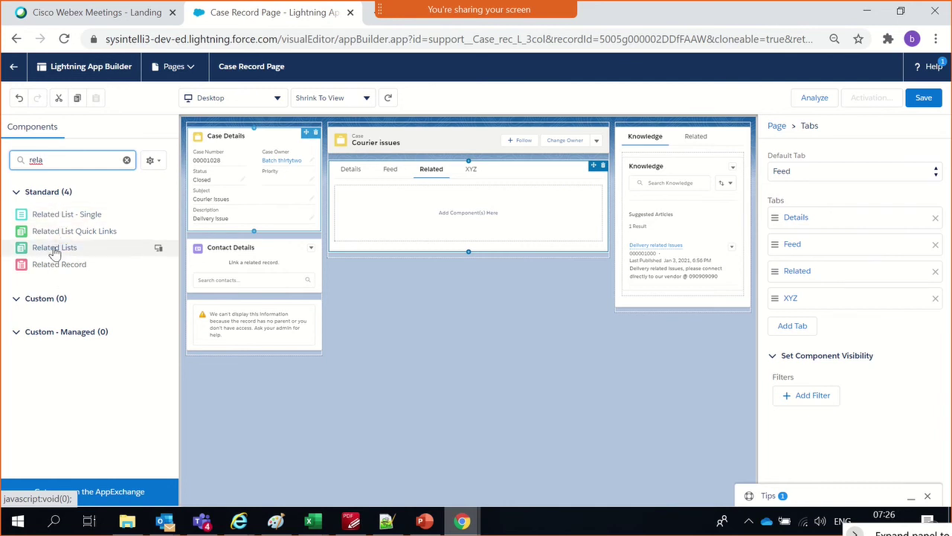
left_click_drag(53, 252, 388, 208)
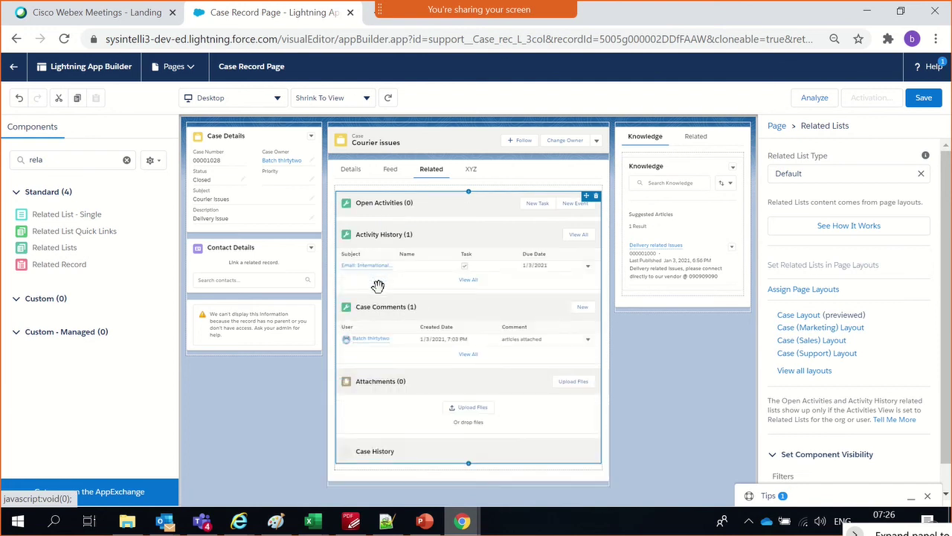
scroll(438, 386, "down", 2)
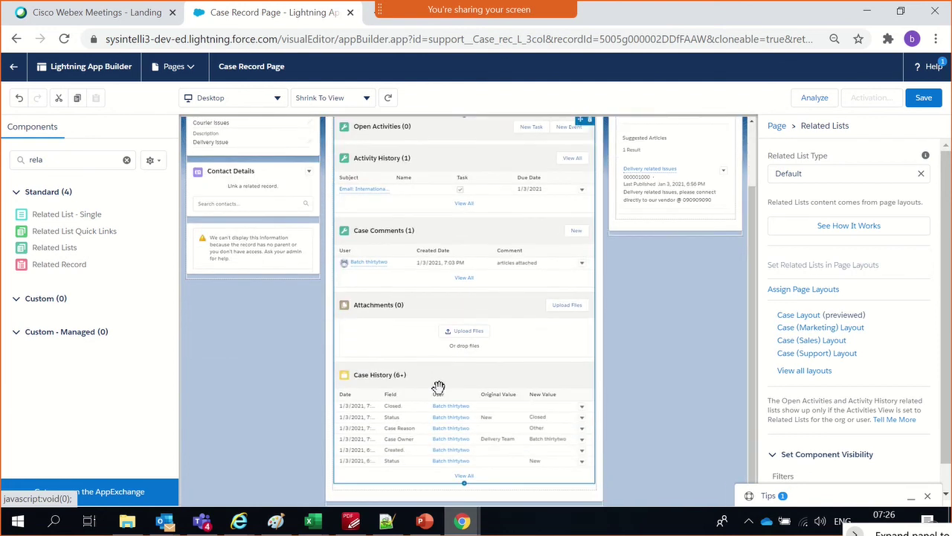
scroll(438, 386, "up", 2)
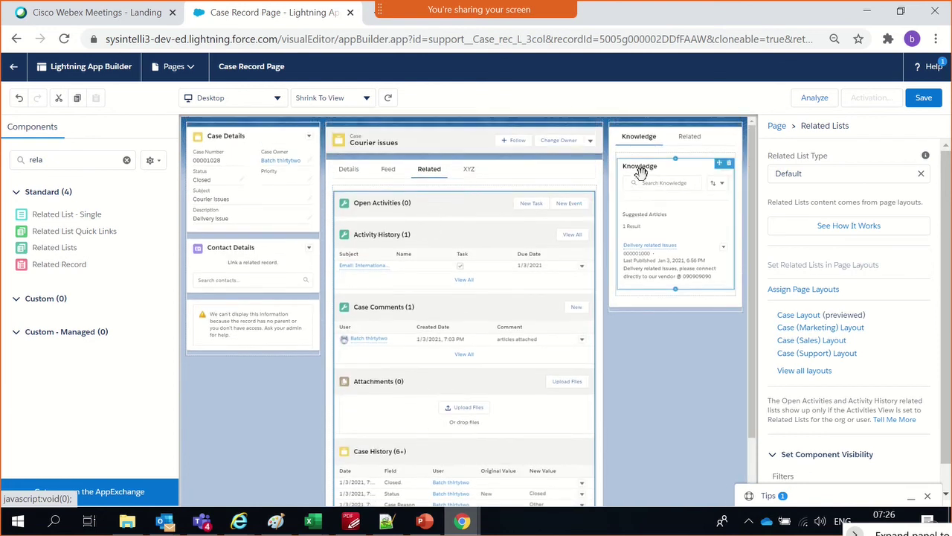
Remove the Related tab from the component that also holds the Knowledge tab, and save the page
left_click(697, 144)
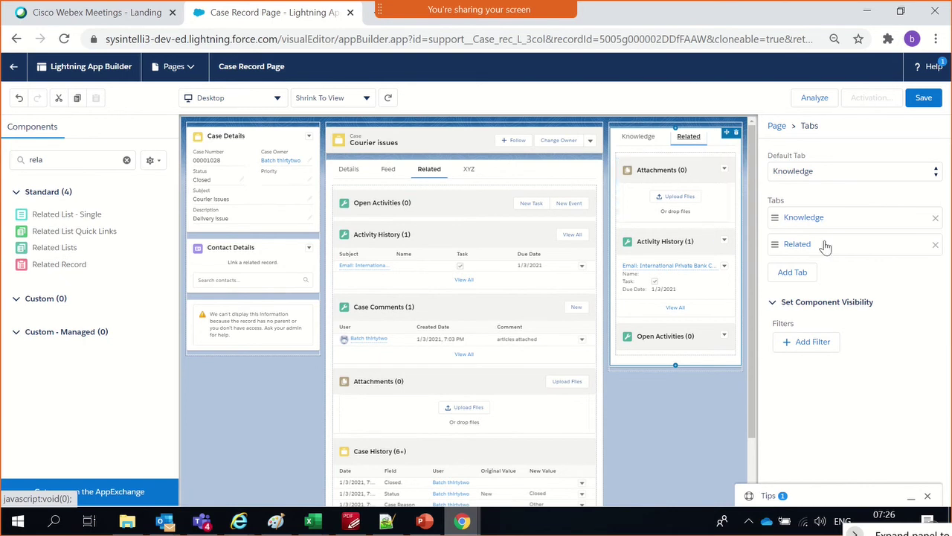
left_click(933, 245)
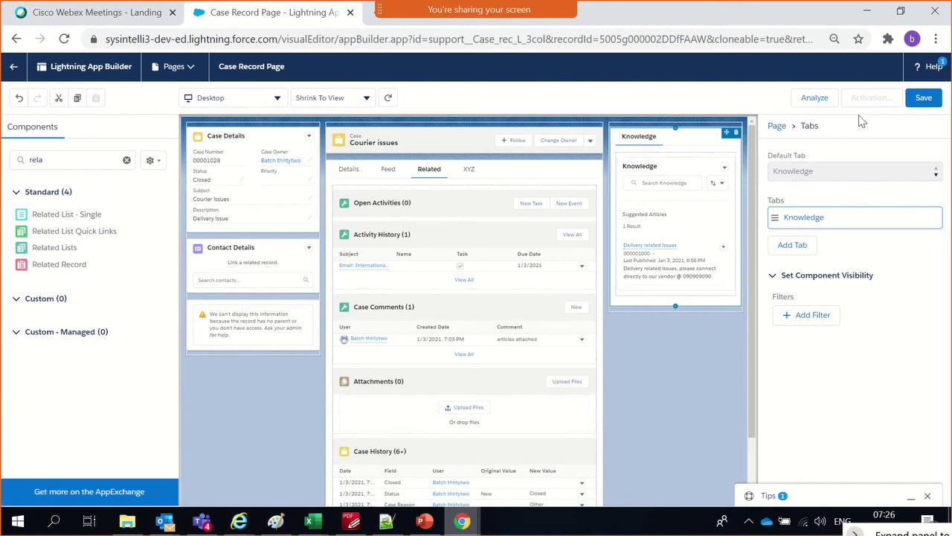
left_click(923, 100)
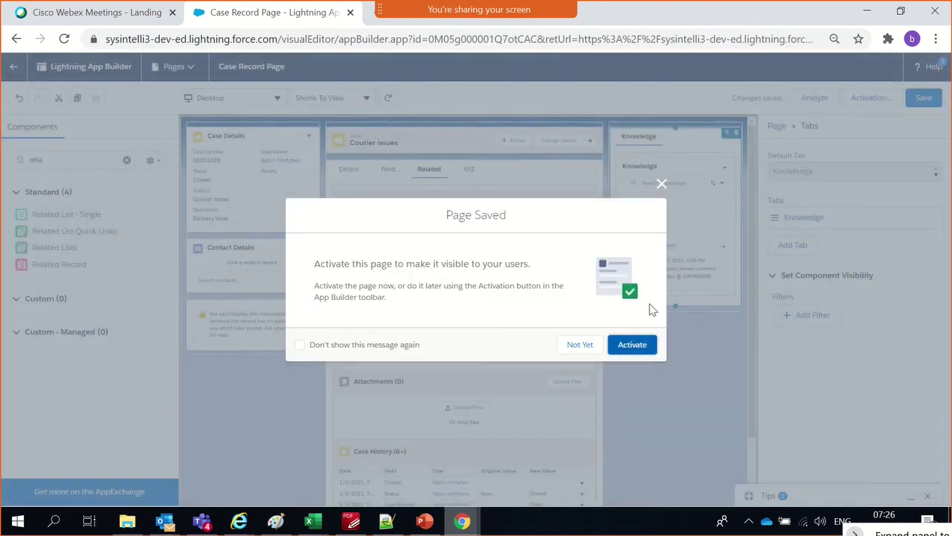
Activate the Case Record Page as the org default for the Desktop and phone form factors
left_click(634, 345)
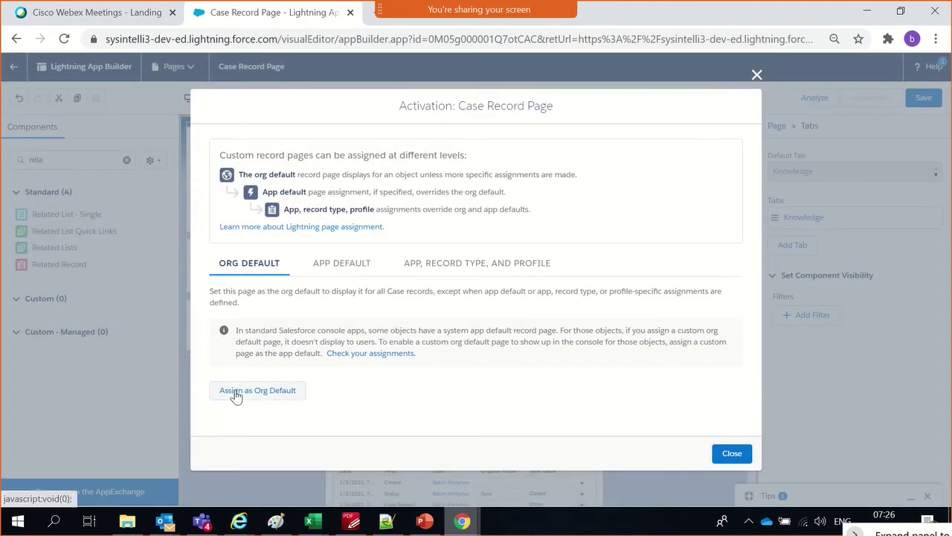
left_click(235, 392)
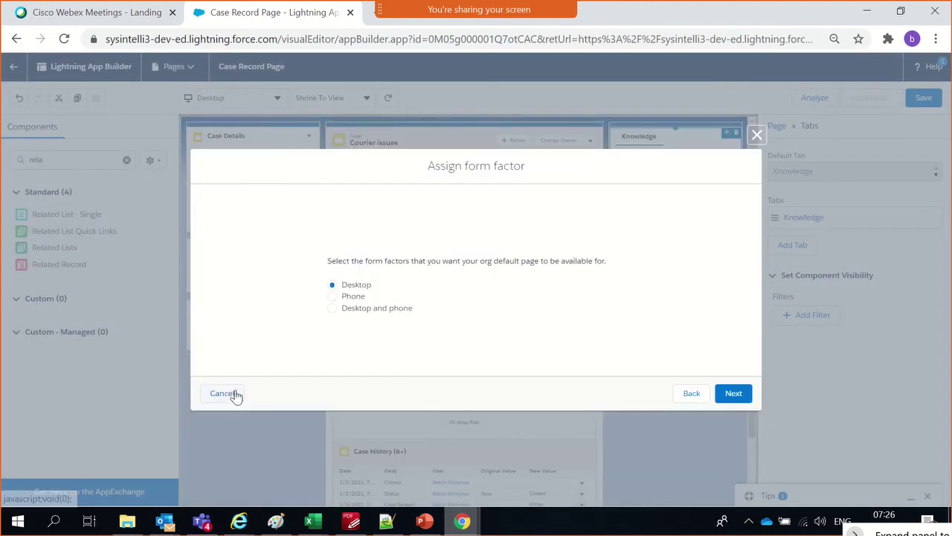
left_click(397, 312)
left_click(735, 394)
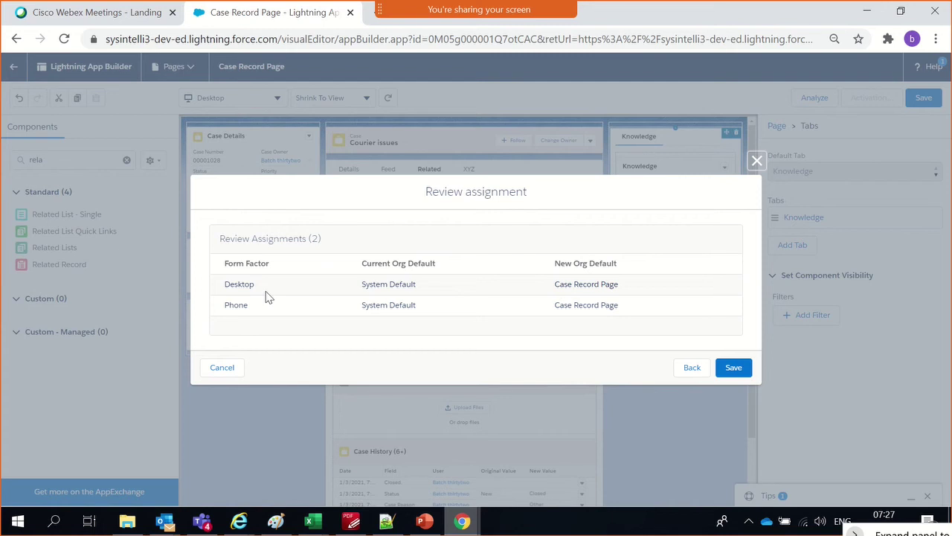
left_click(733, 367)
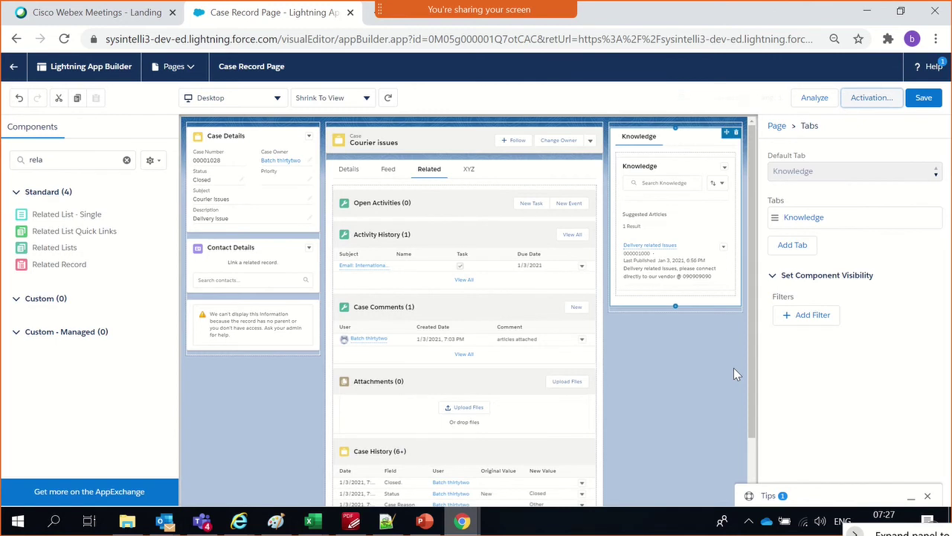
Return to the Courier issues case record in the Service Console and reload it
left_click(11, 41)
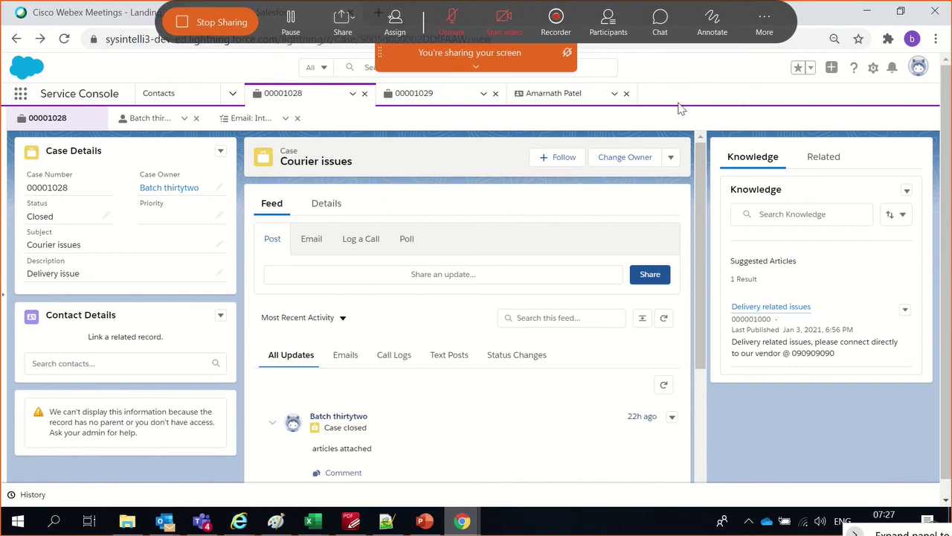
left_click(63, 40)
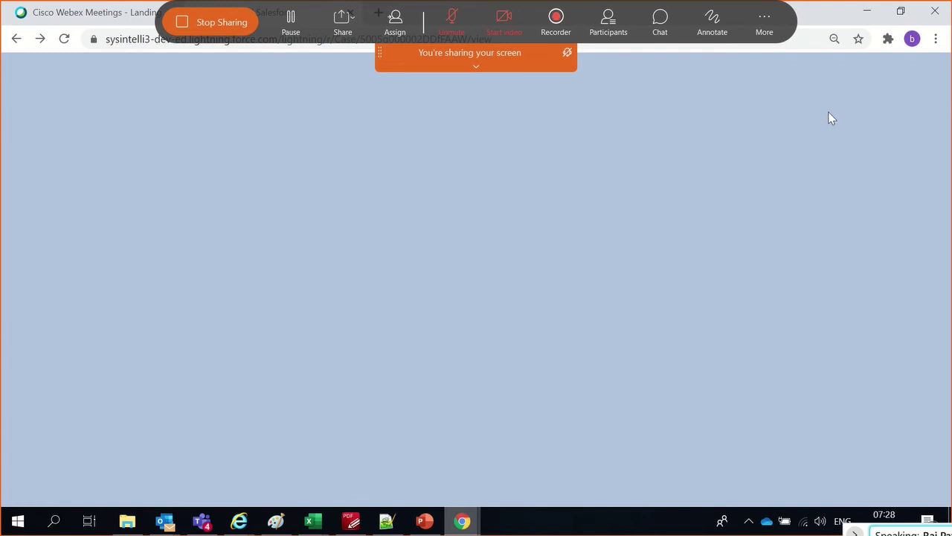
key("ctrl+m")
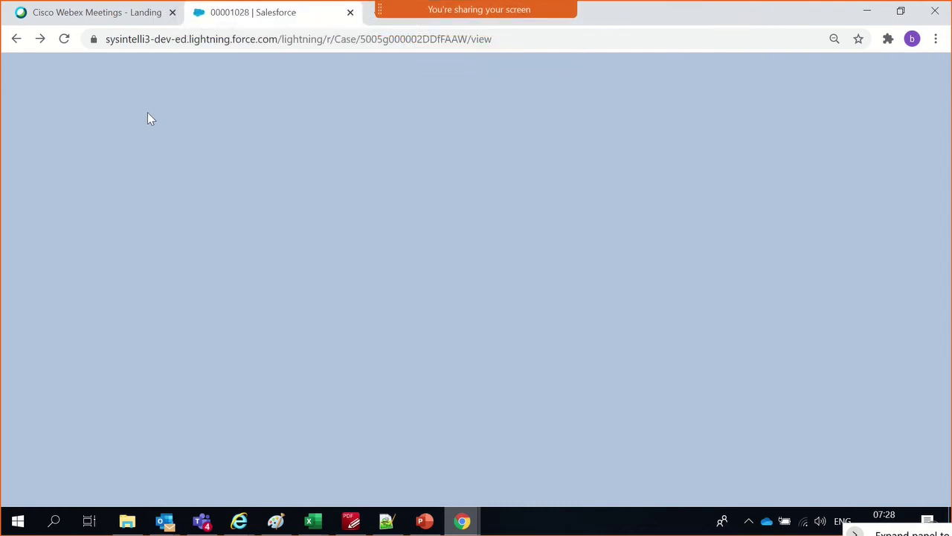
left_click(222, 41)
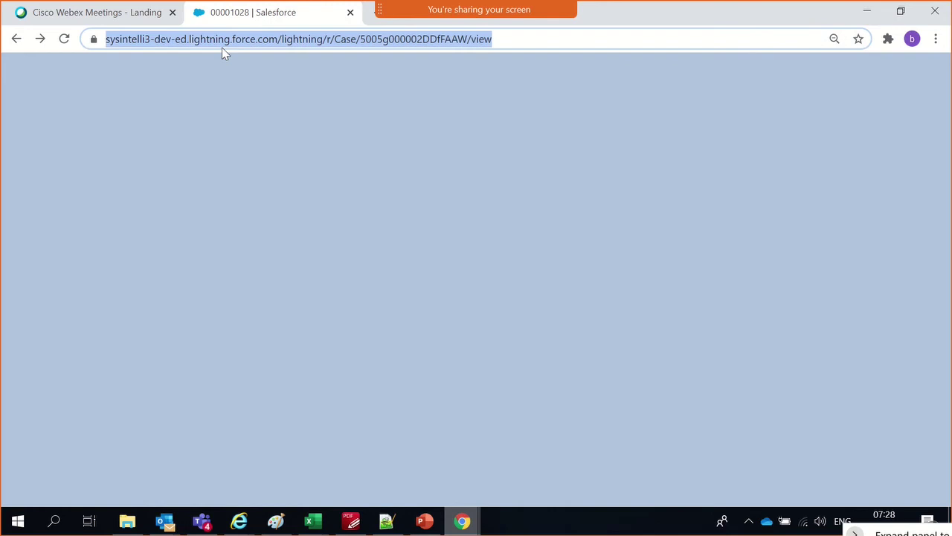
key("Return")
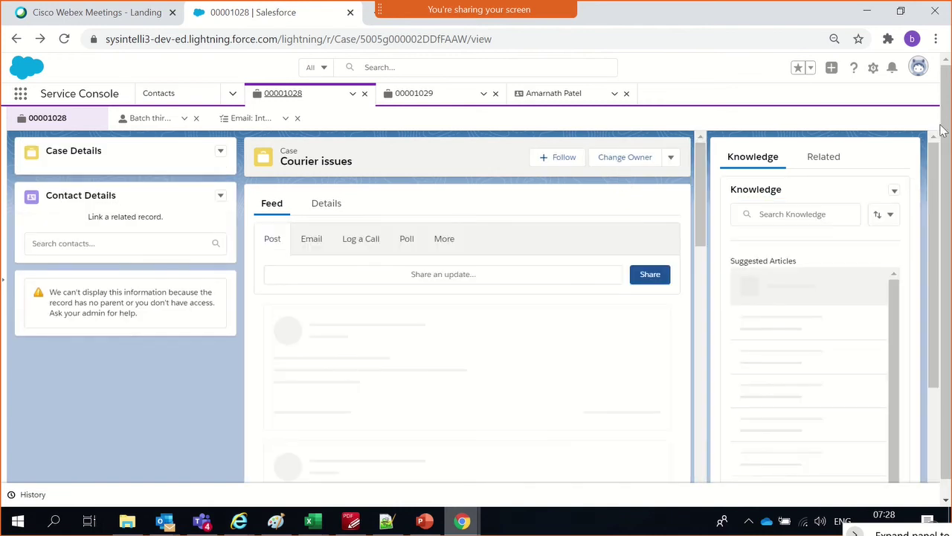
Open the case record page for editing again and dismiss the walkthrough hint
left_click(875, 69)
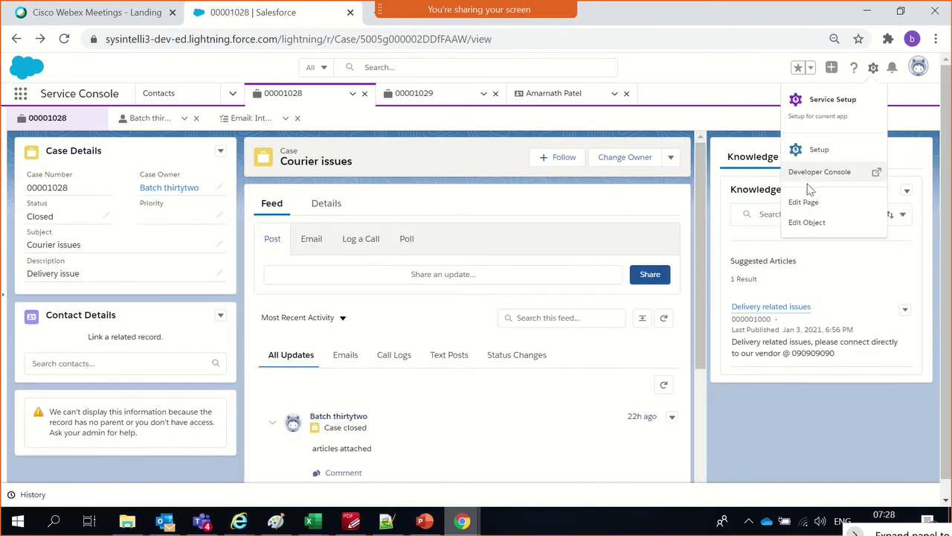
left_click(808, 202)
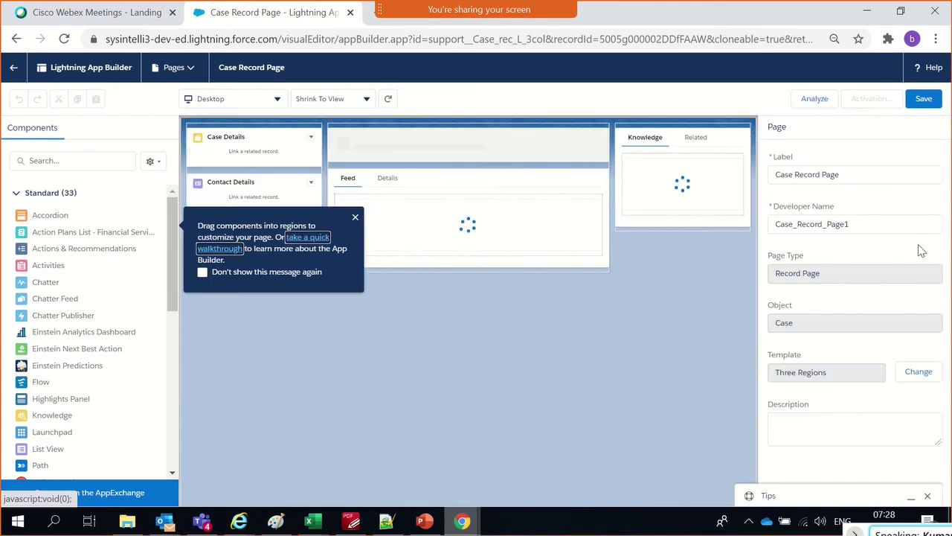
left_click(874, 229)
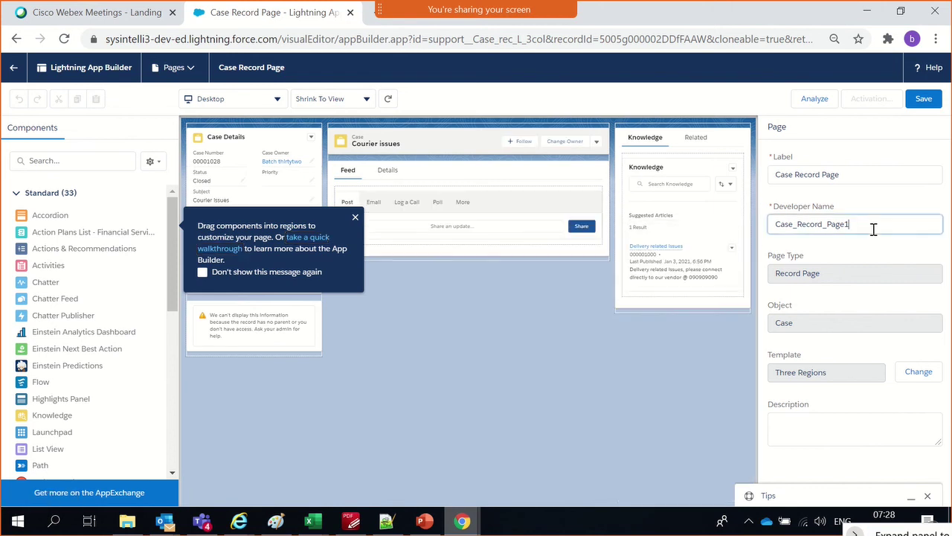
left_click(355, 217)
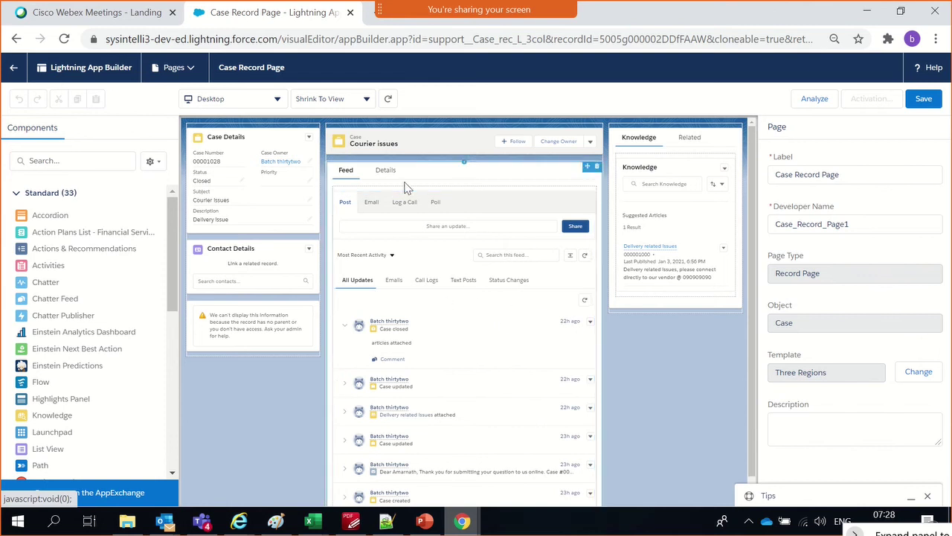
Add a third tab to the component holding Feed and Details and give it the standard label Related
left_click(382, 172)
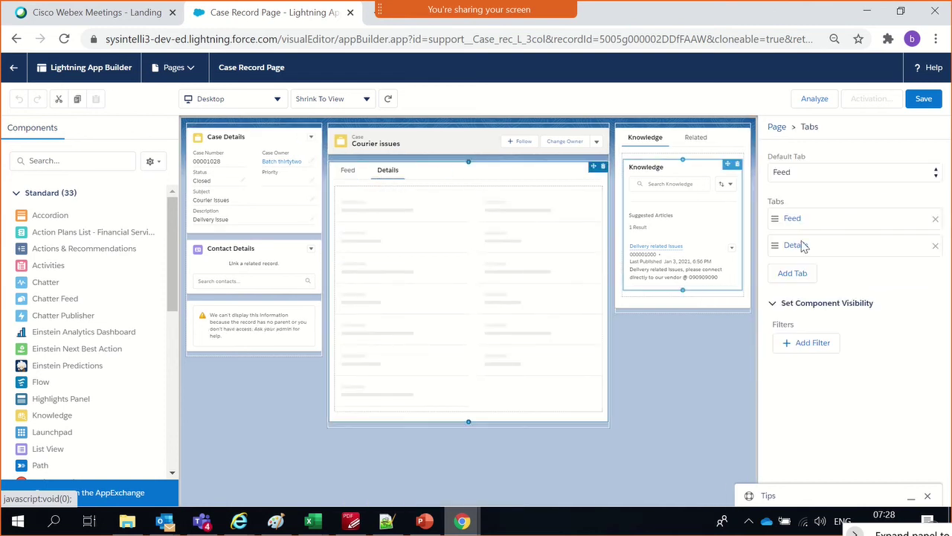
left_click(791, 275)
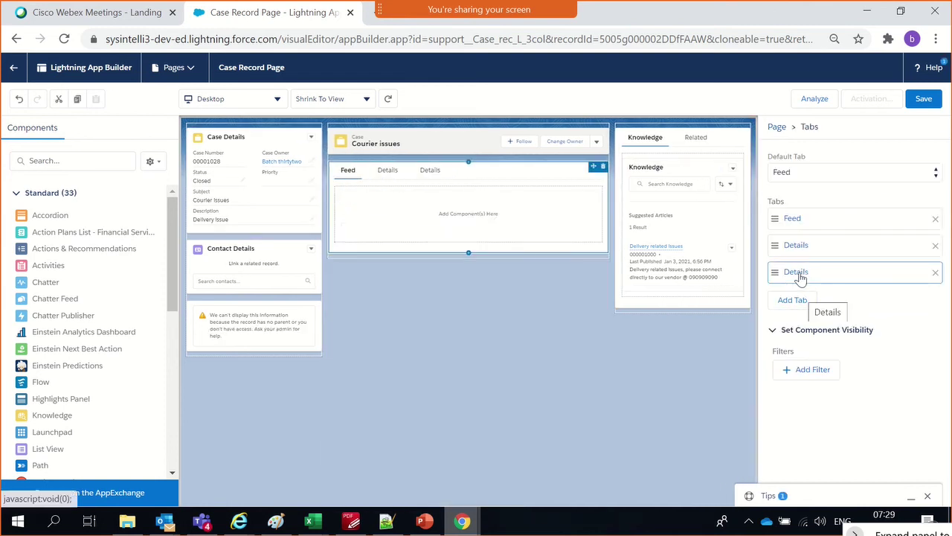
left_click(799, 277)
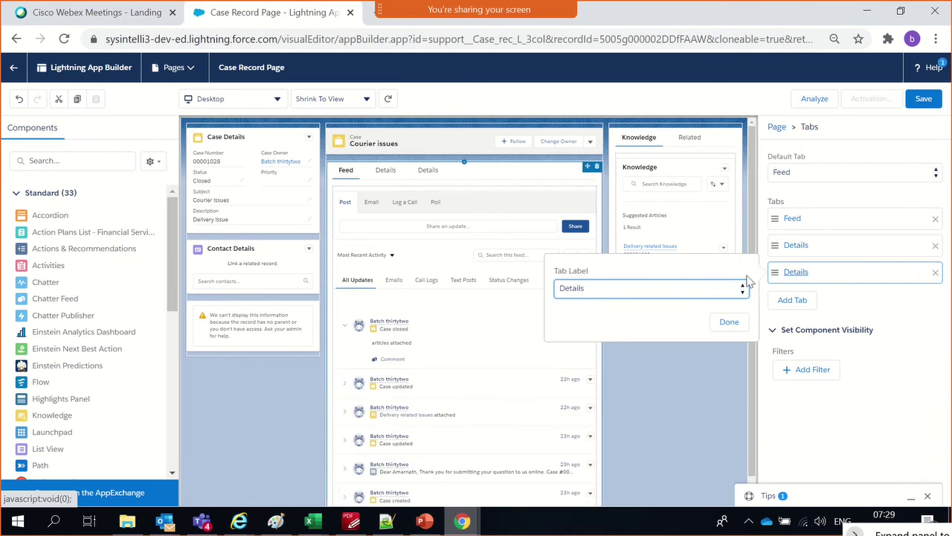
left_click(685, 290)
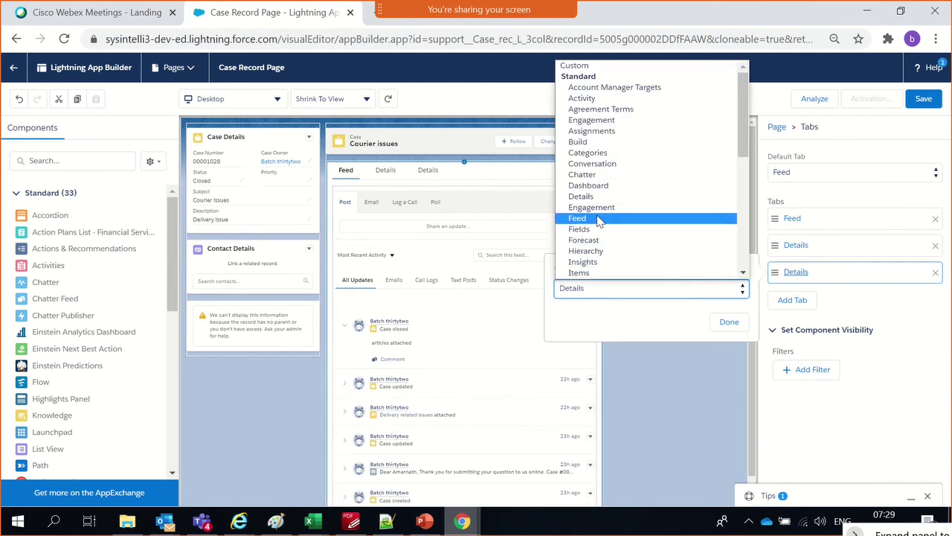
key("r")
key("r")
key("r")
key("r")
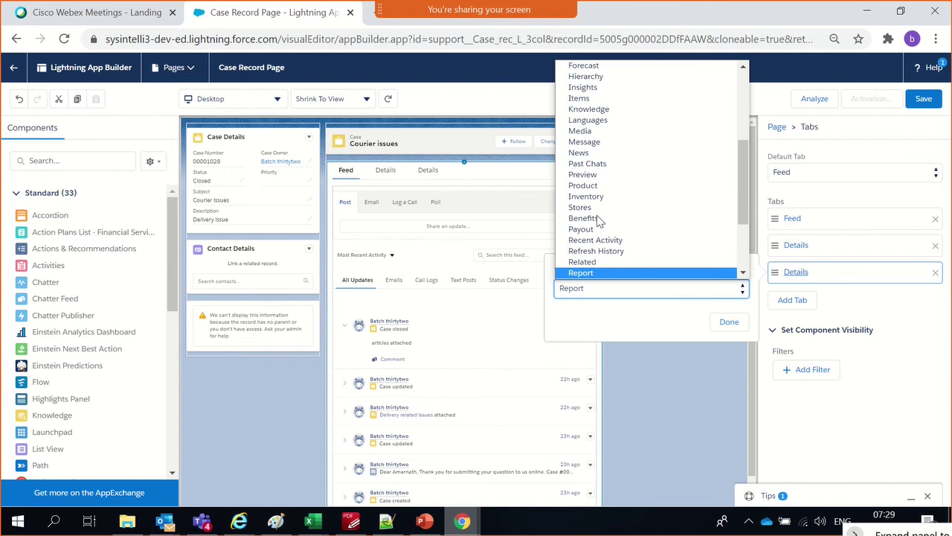
key("Up")
key("Return")
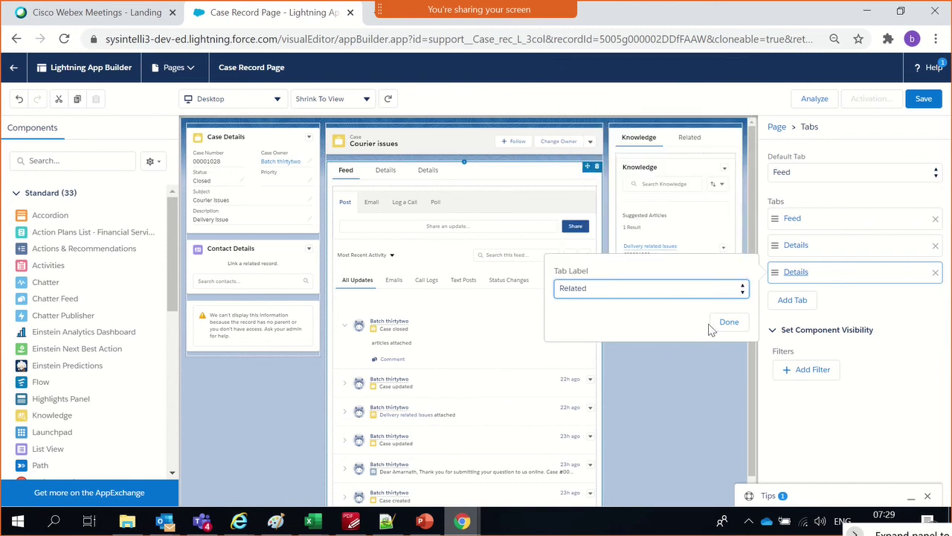
left_click(736, 323)
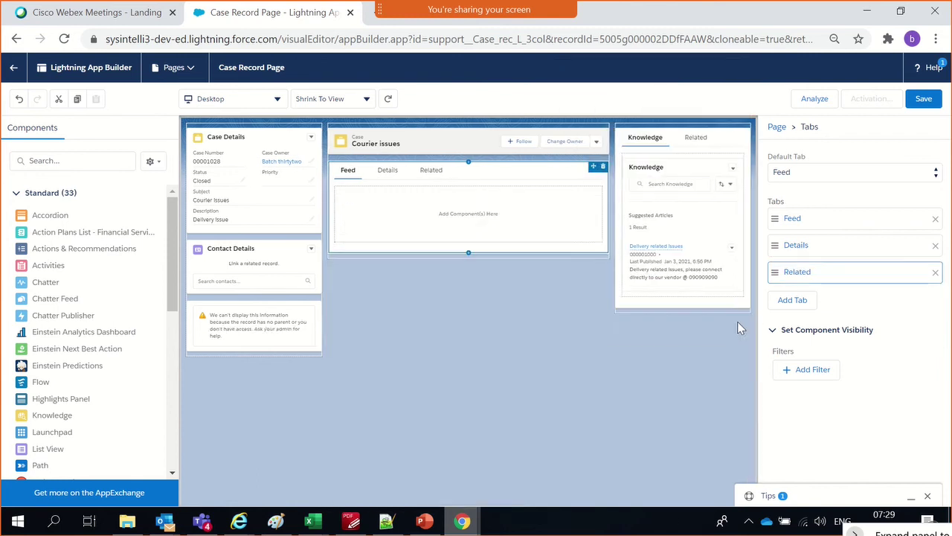
Find the Related Lists component and place it in the new Related tab beside Feed and Details
left_click(430, 169)
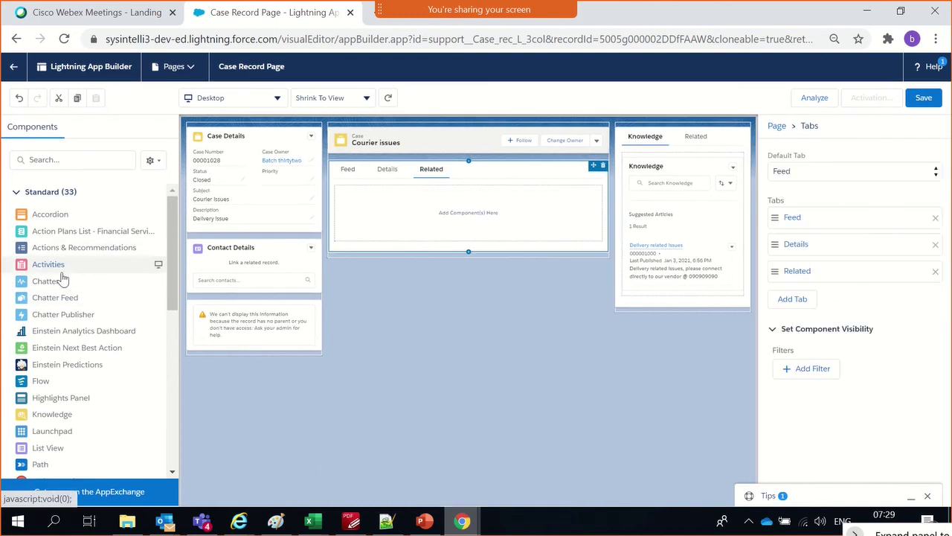
left_click(67, 156)
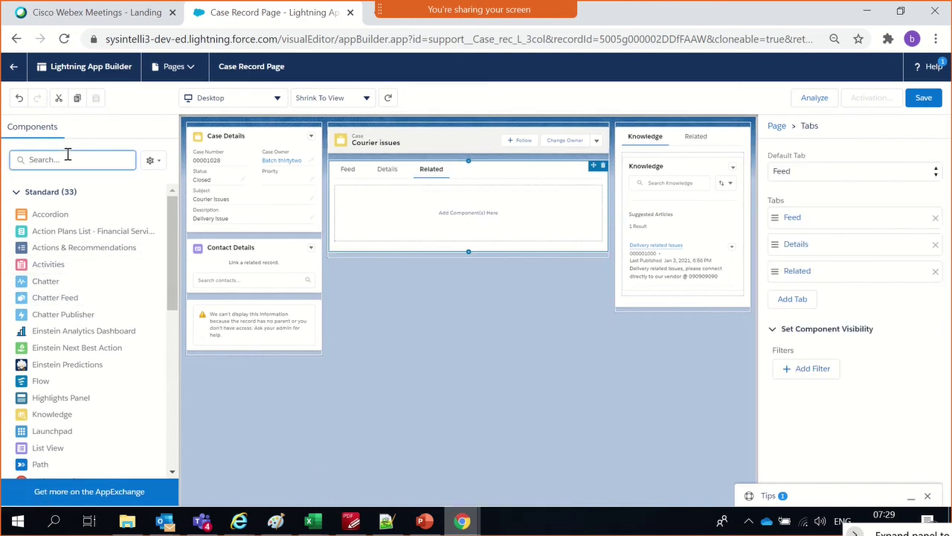
type("rela")
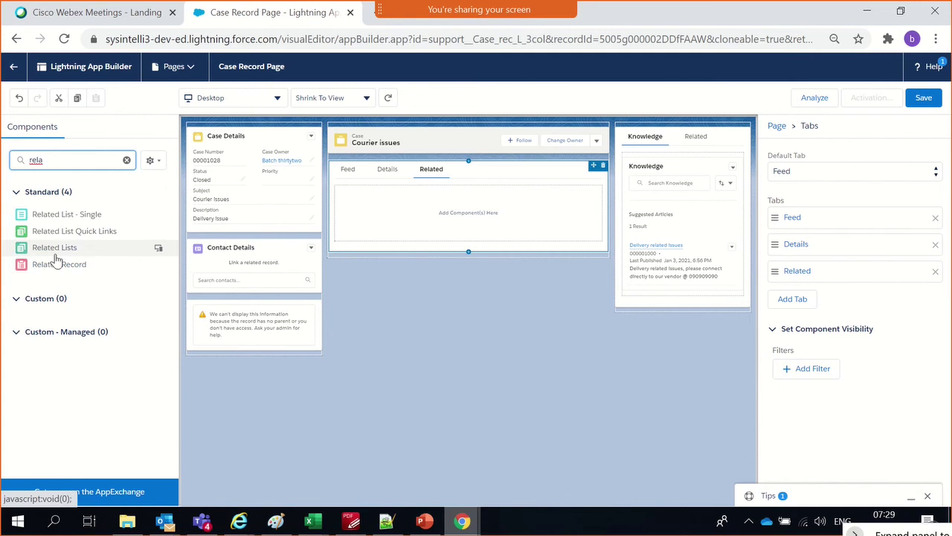
left_click_drag(55, 249, 376, 217)
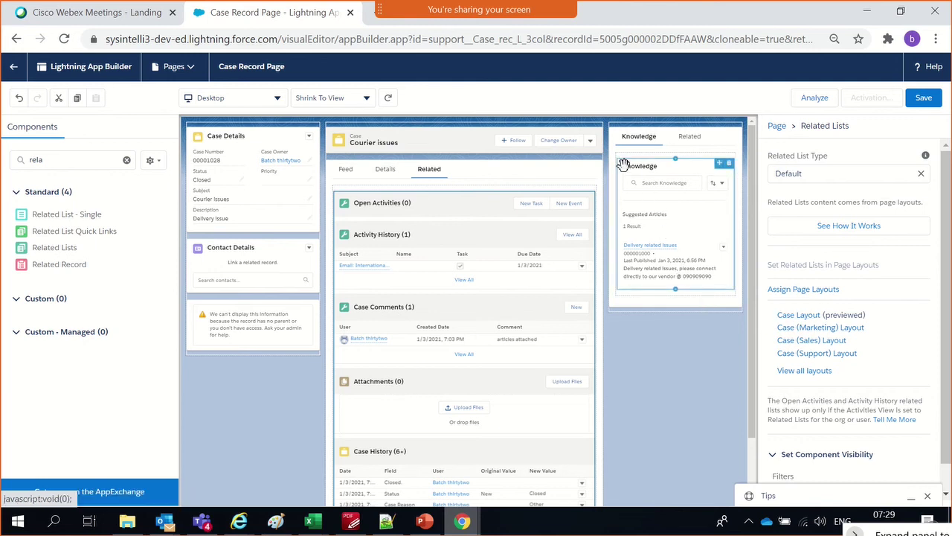
Remove the duplicate Related tab from the component that holds the Knowledge tab
left_click(686, 141)
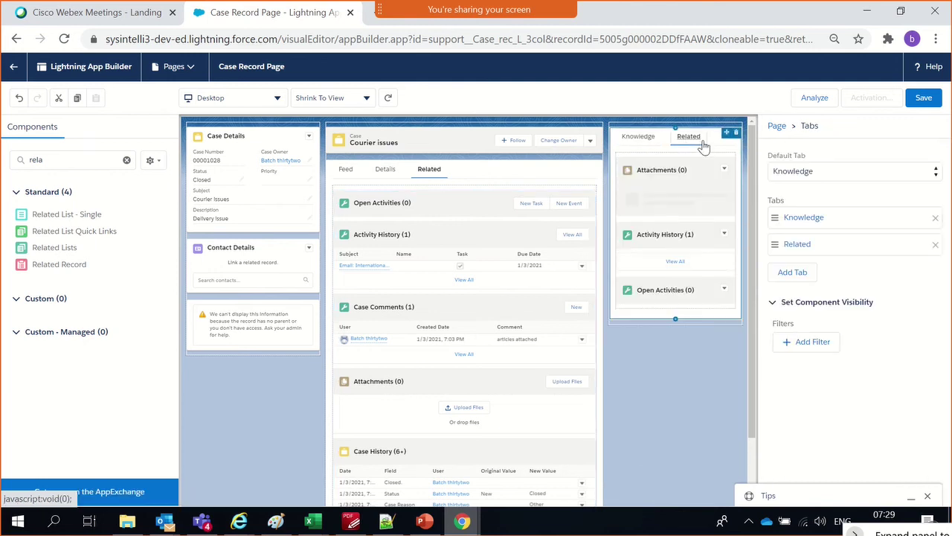
left_click(935, 245)
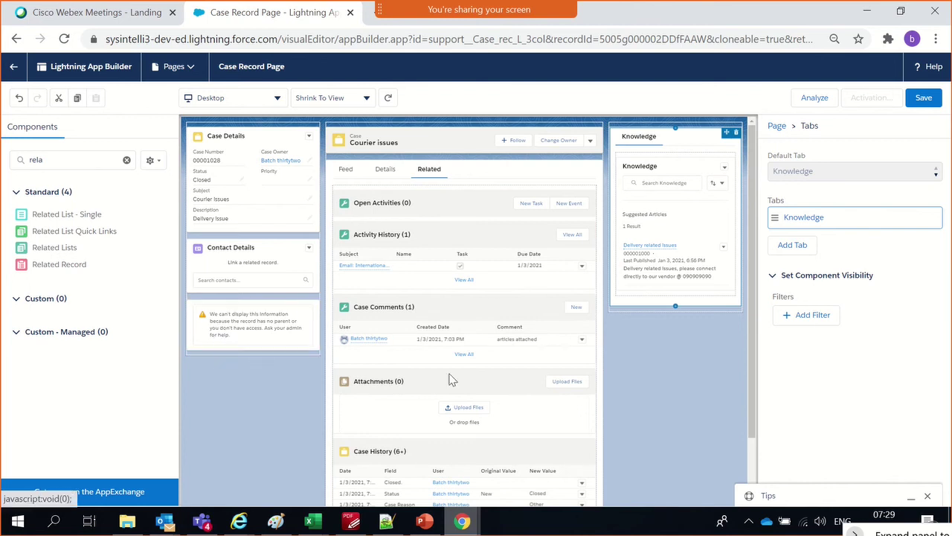
left_click(744, 352)
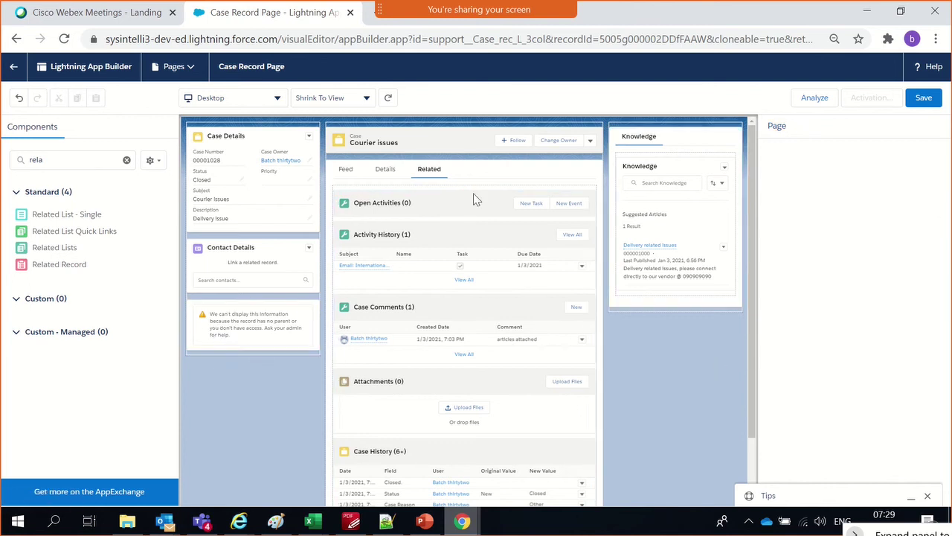
Reorder the tabs of the main case component to Details, Related, Feed
left_click(346, 171)
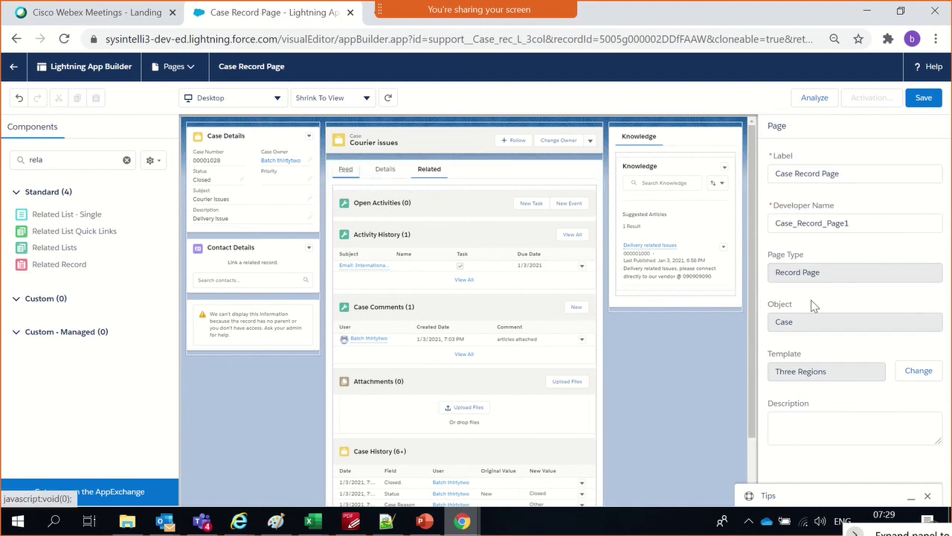
left_click(386, 171)
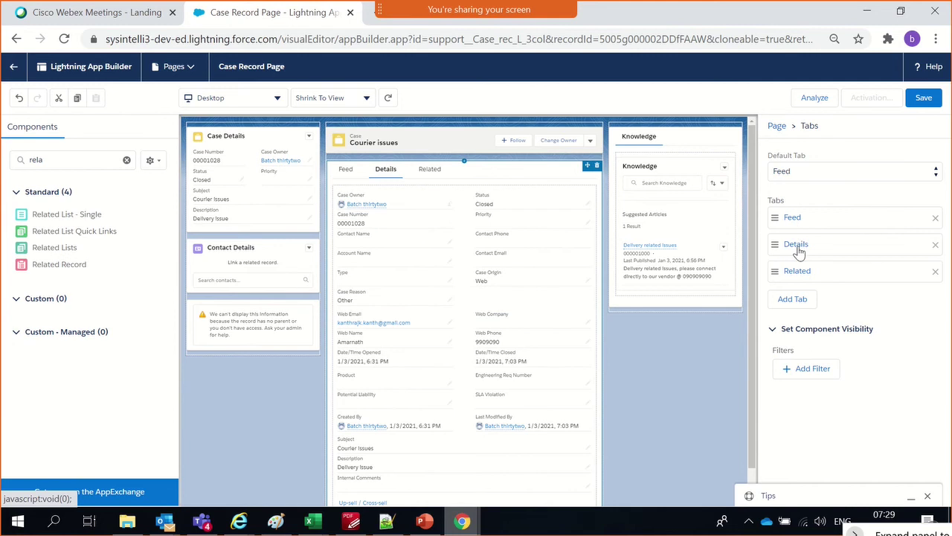
left_click_drag(799, 253, 798, 225)
left_click_drag(799, 271, 795, 247)
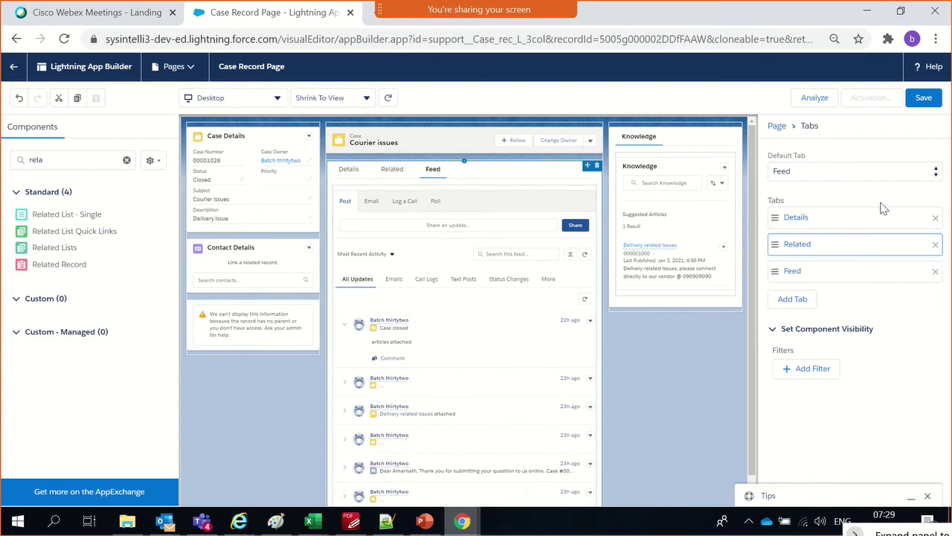
Save the page and activate it as the org default for the Desktop form factor
left_click(922, 104)
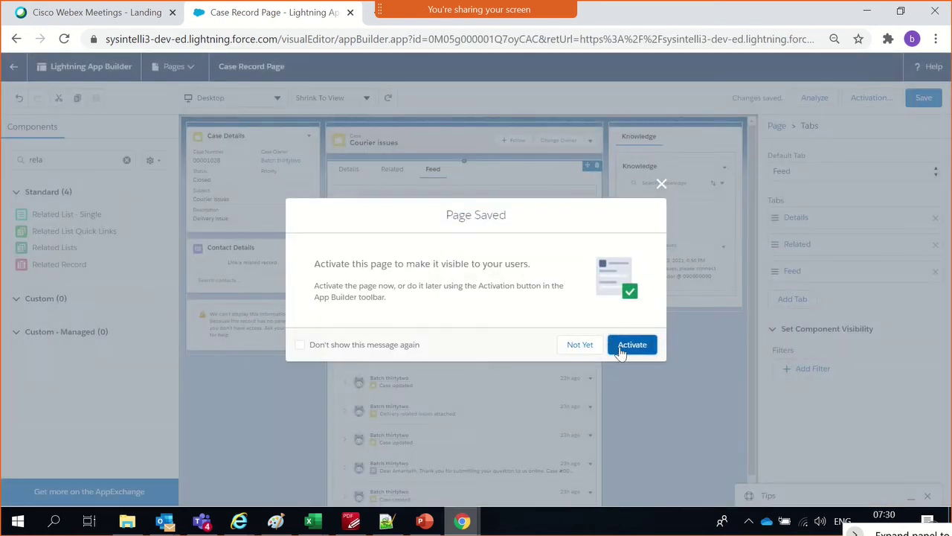
left_click(621, 349)
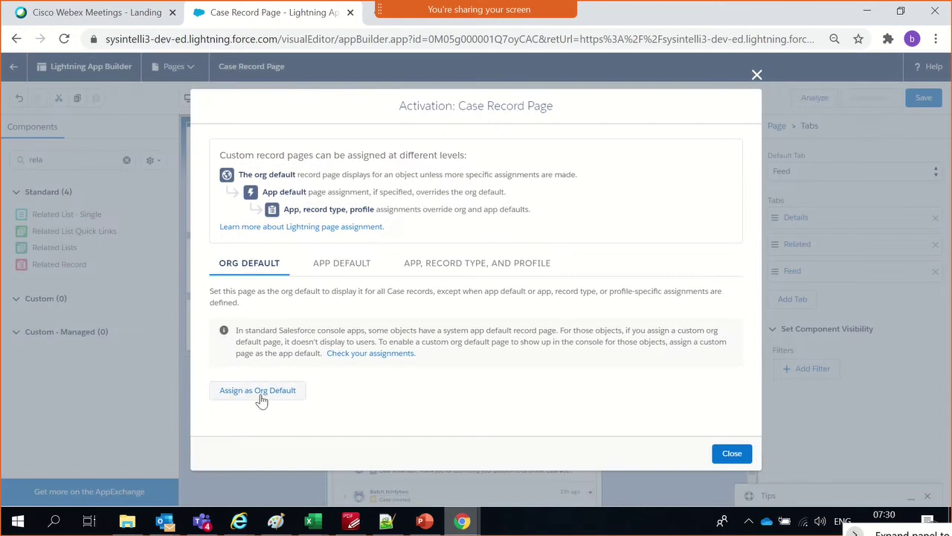
left_click(260, 393)
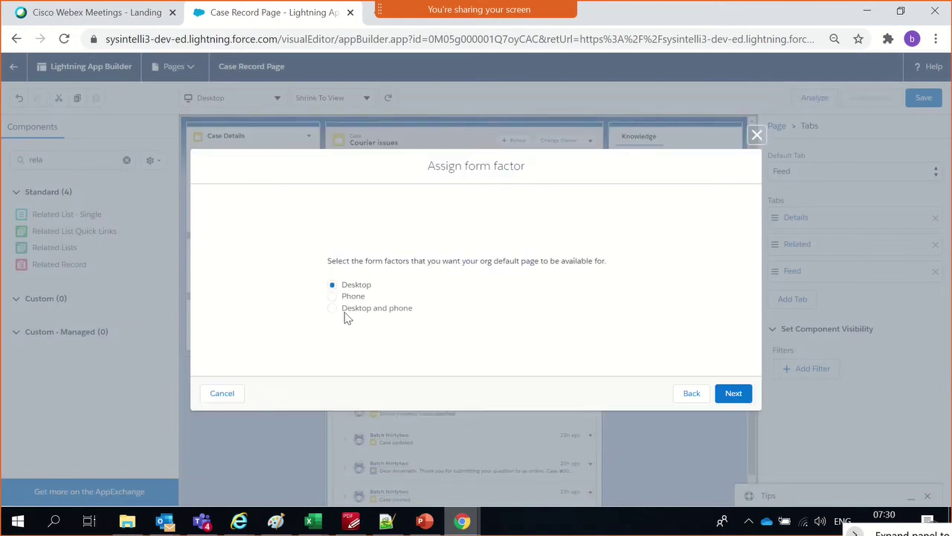
left_click(734, 396)
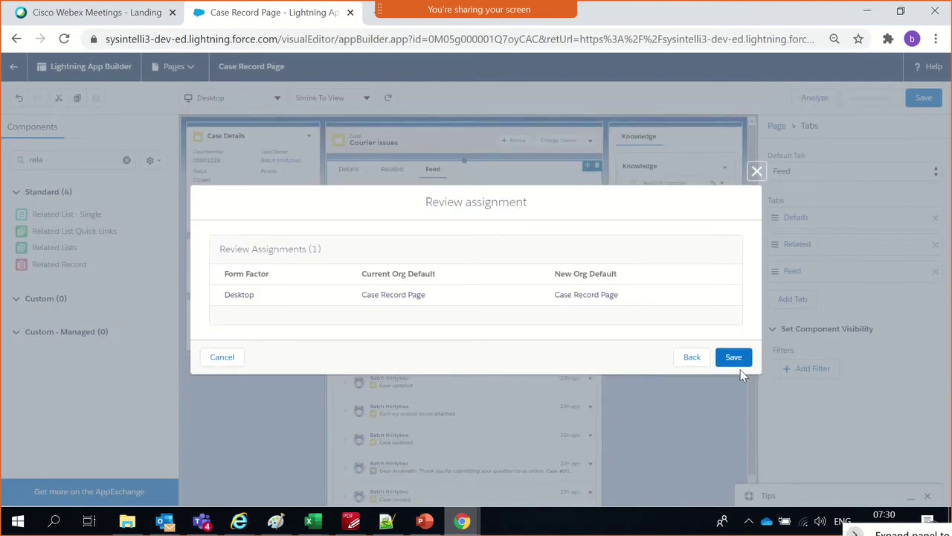
left_click(735, 359)
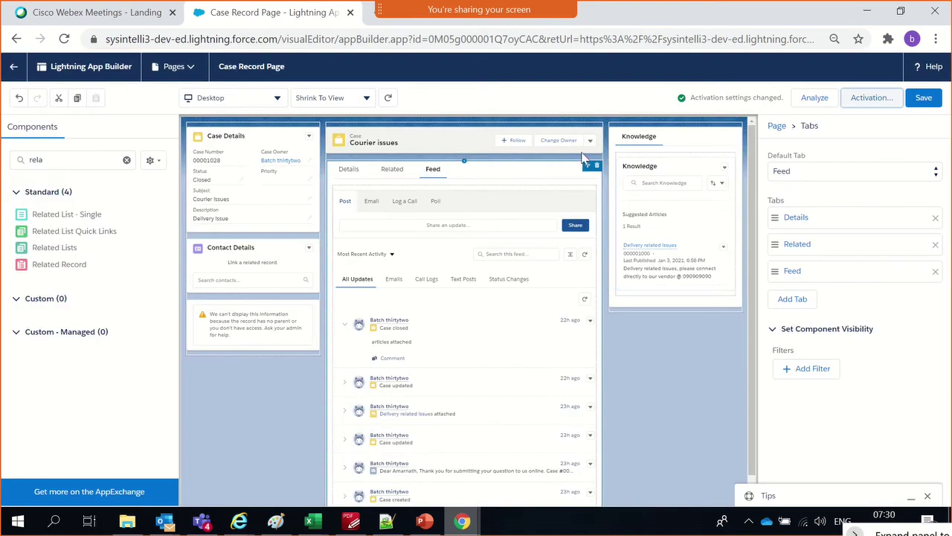
Assign the page as the app default for Service Console on desktop and phone
left_click(876, 102)
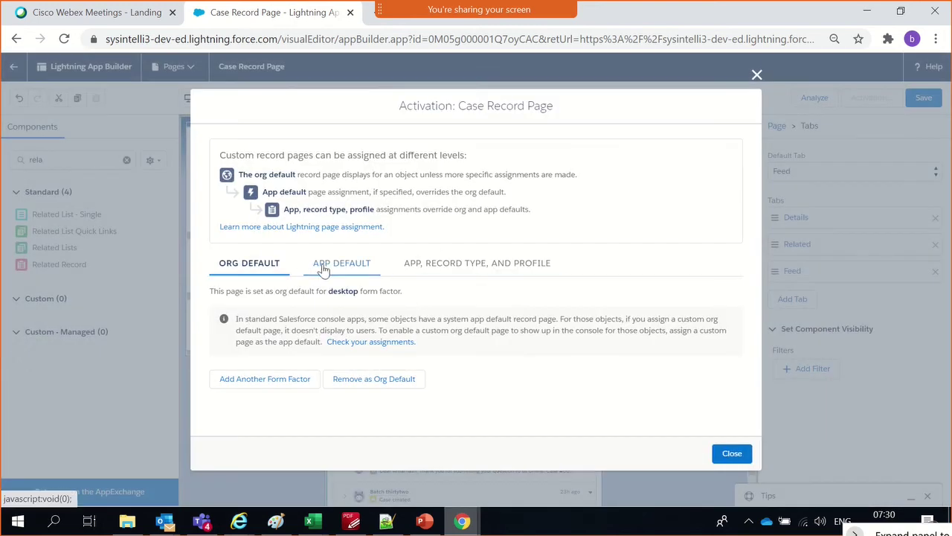
left_click(353, 272)
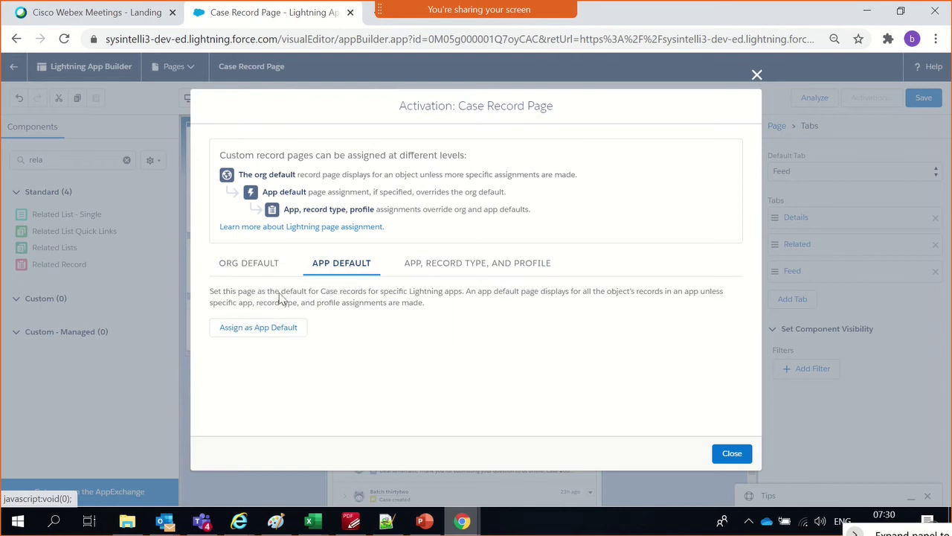
left_click(256, 330)
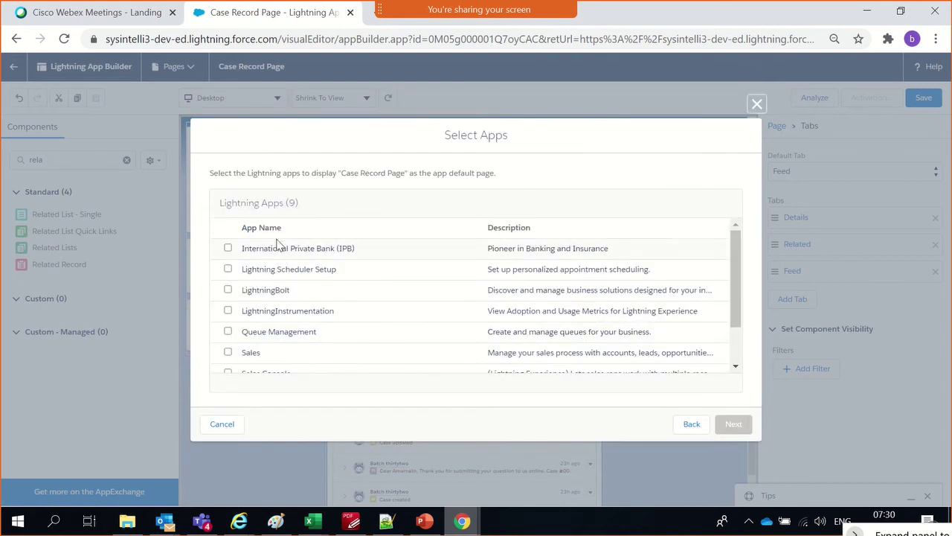
scroll(332, 328, "down", 2)
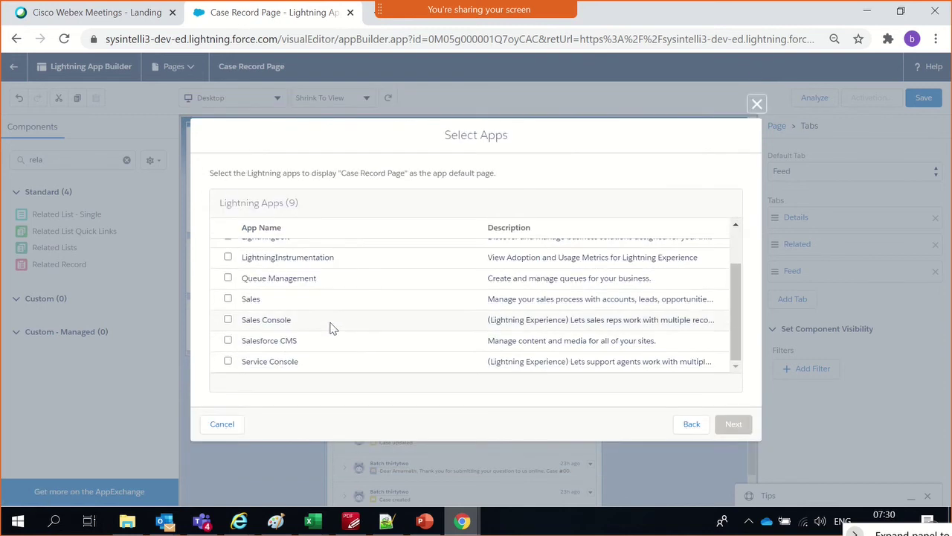
left_click(229, 364)
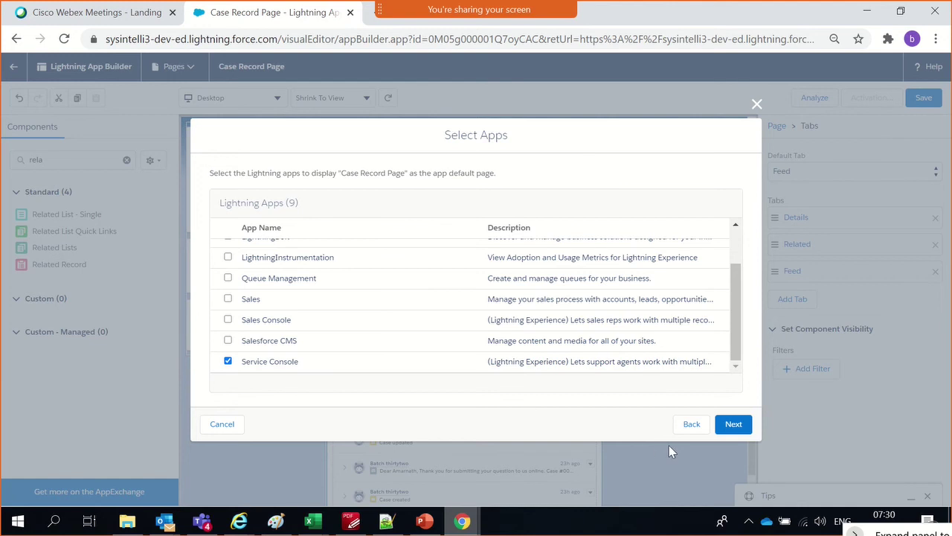
left_click(734, 424)
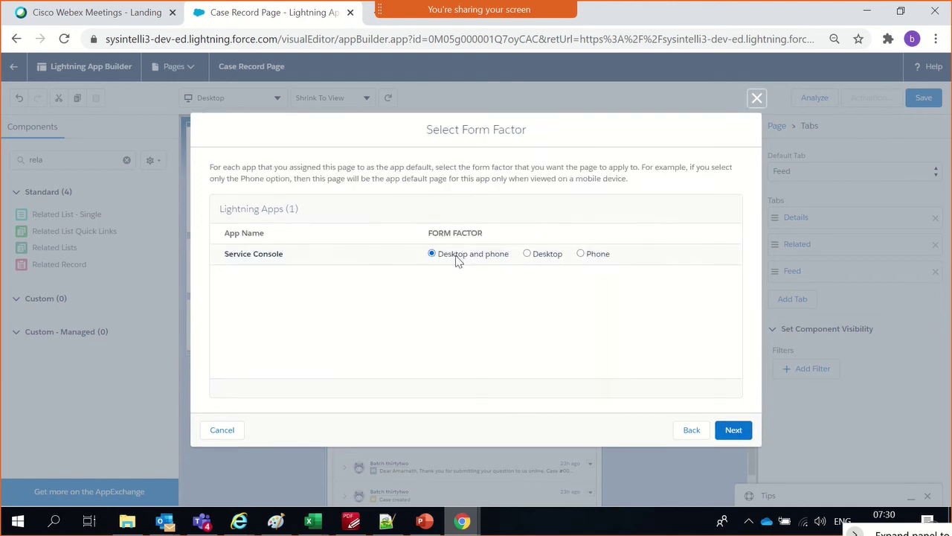
left_click(734, 429)
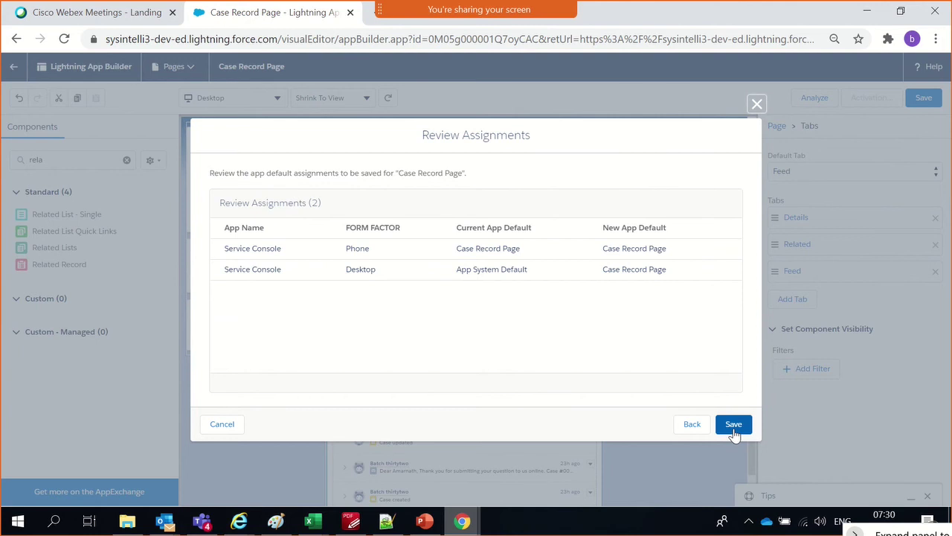
left_click(734, 424)
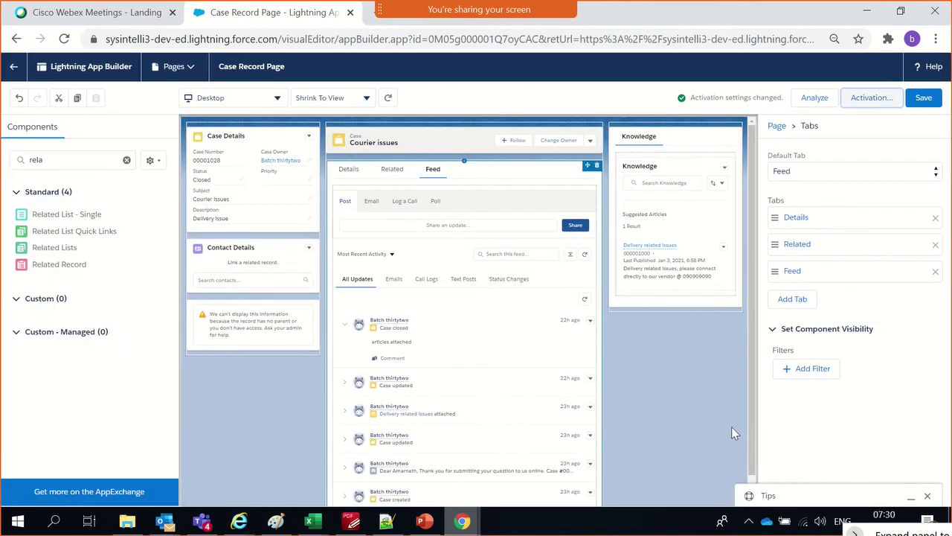
Save the case record page again and return to the Courier issues case record
left_click(924, 104)
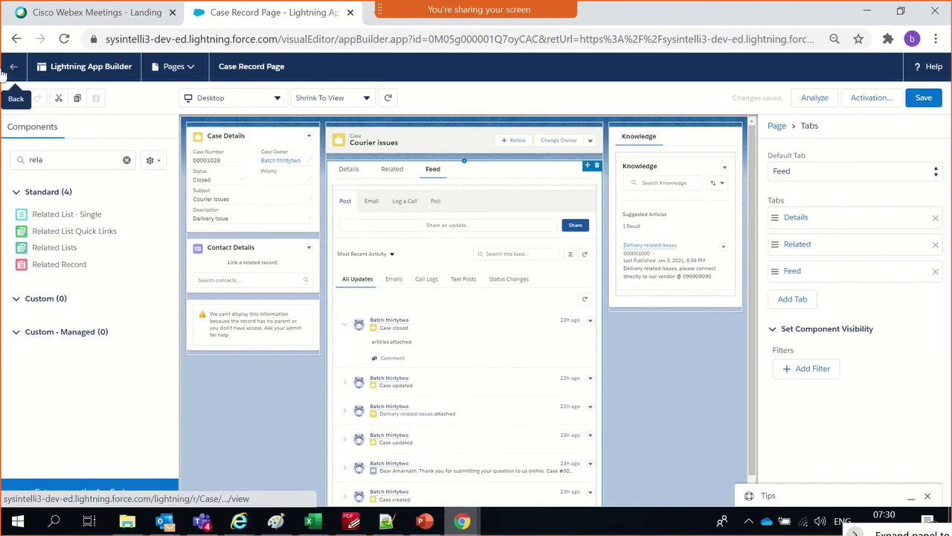
left_click(9, 68)
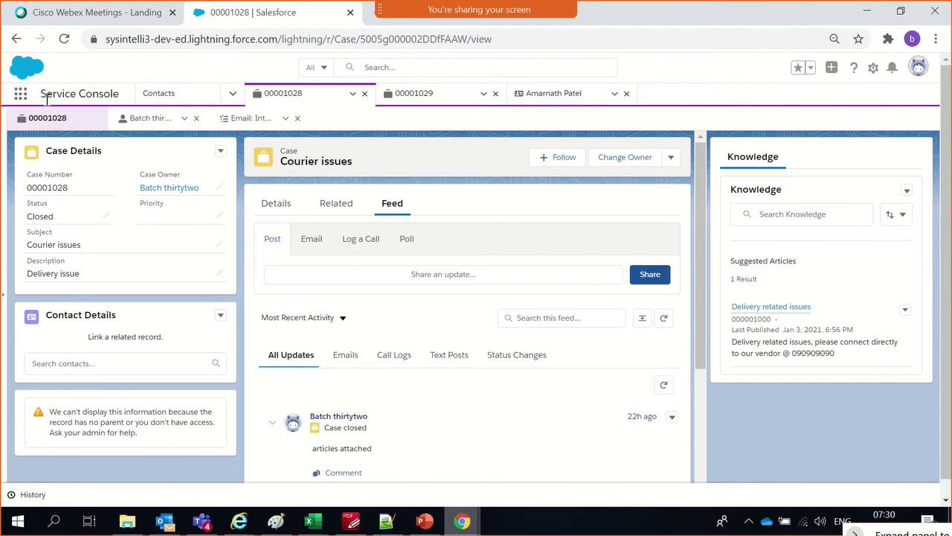
Review the contents of the Details, Related and Feed tabs on the Courier issues case record
left_click(284, 202)
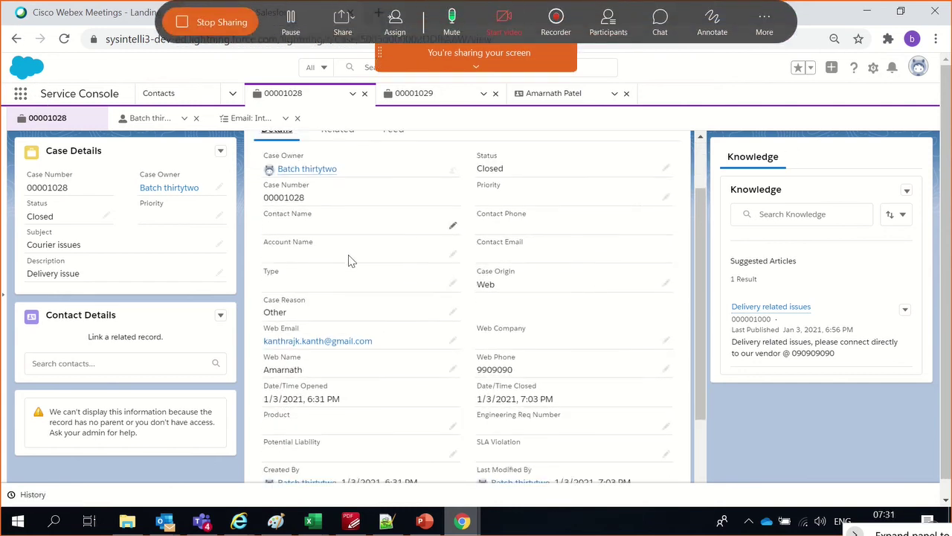
left_click(337, 205)
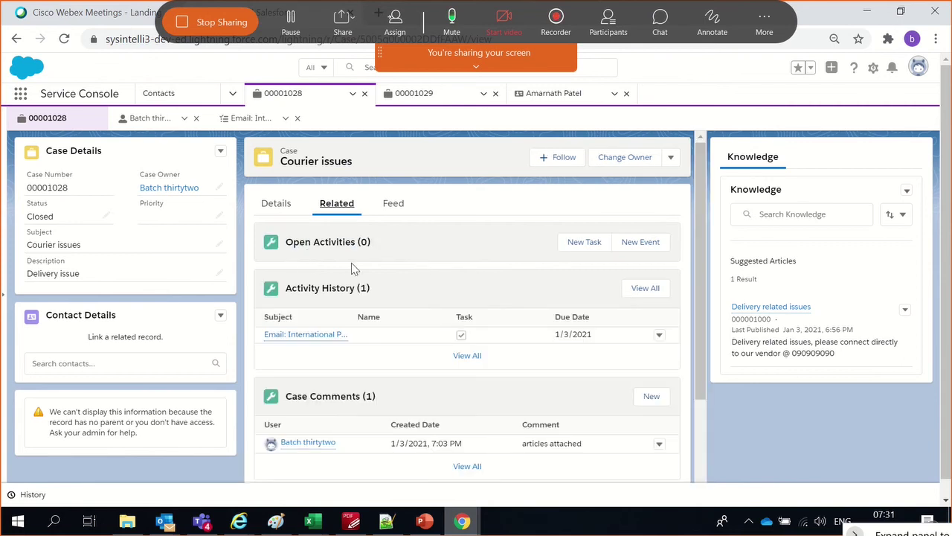
scroll(351, 264, "down", 2)
scroll(353, 278, "up", 2)
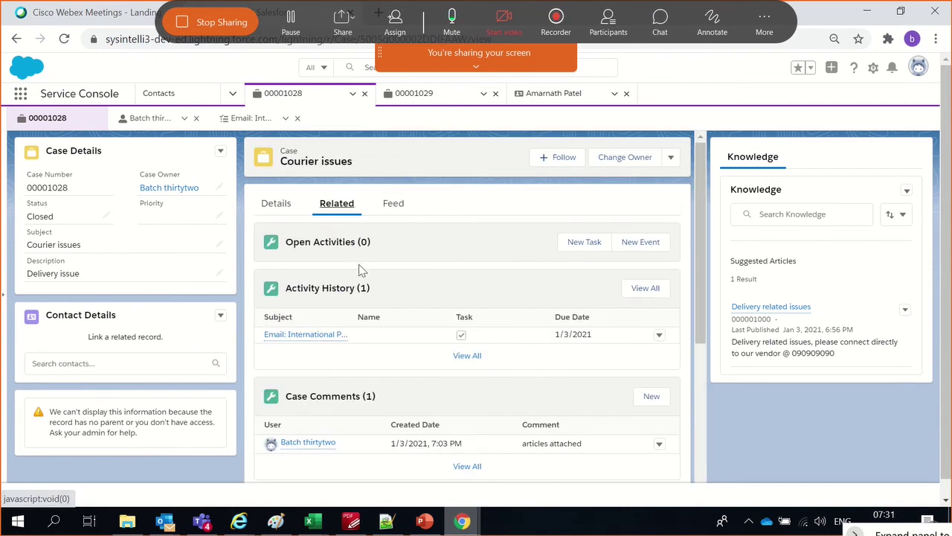
left_click(391, 213)
scroll(414, 353, "down", 3)
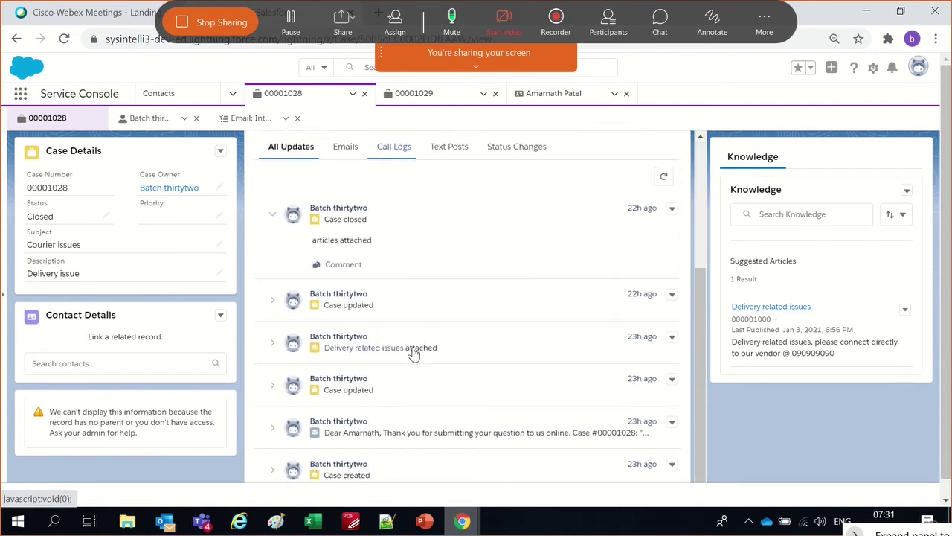
scroll(413, 353, "up", 3)
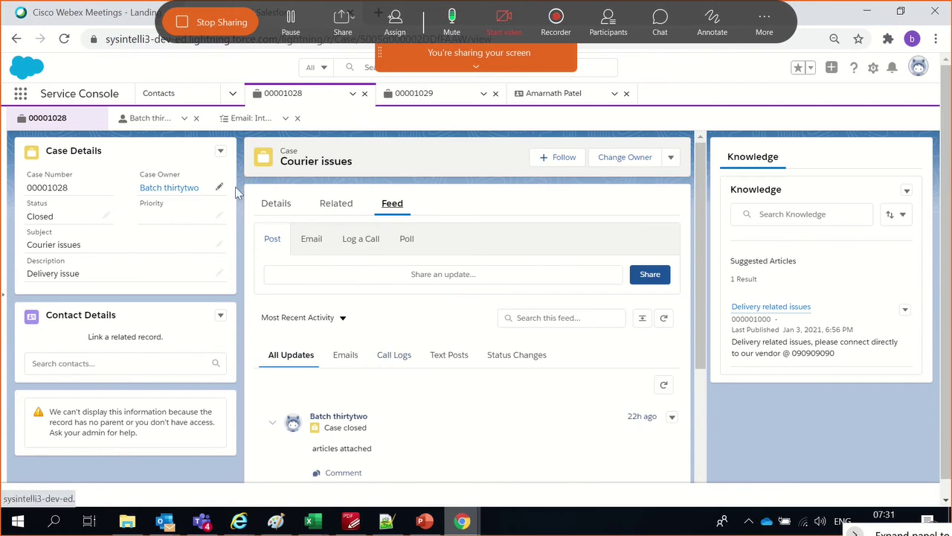
left_click(274, 207)
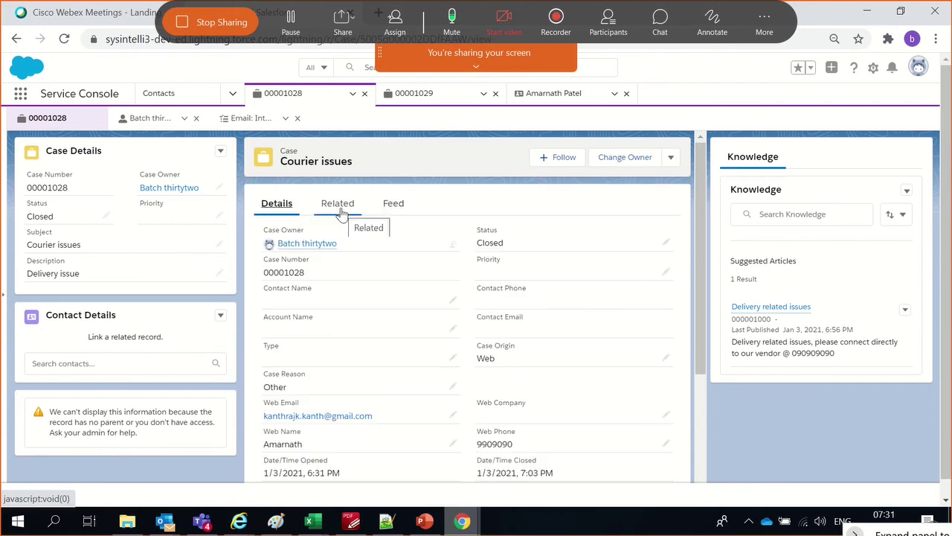
left_click(340, 209)
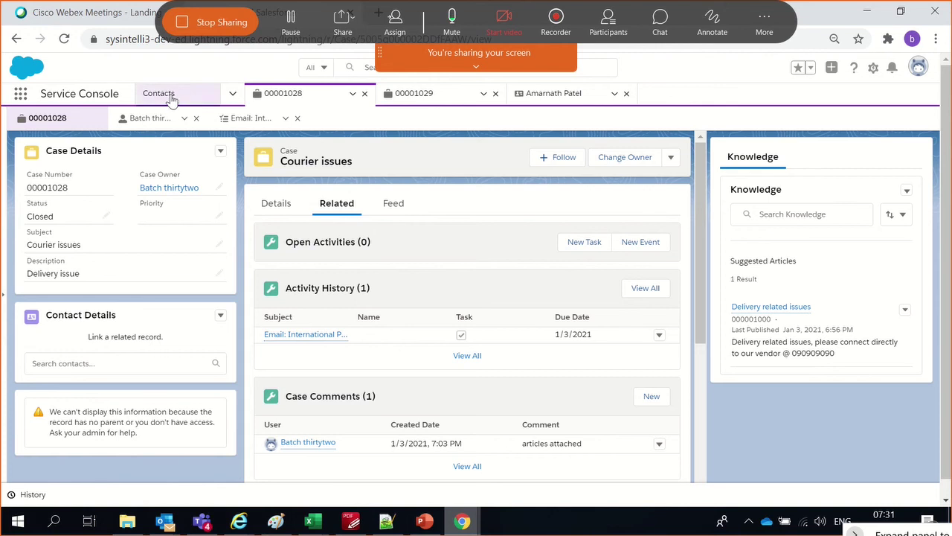
triple_click(102, 97)
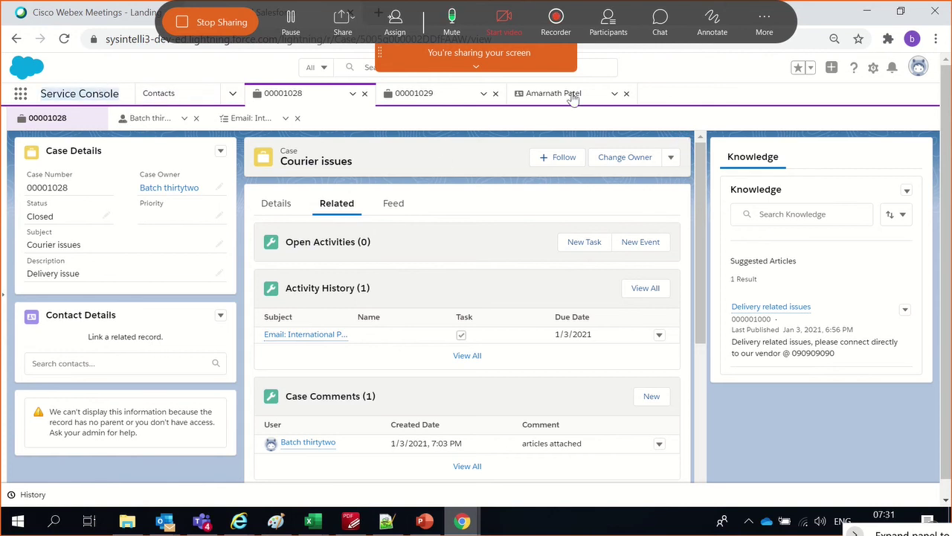
mouse_move(487, 147)
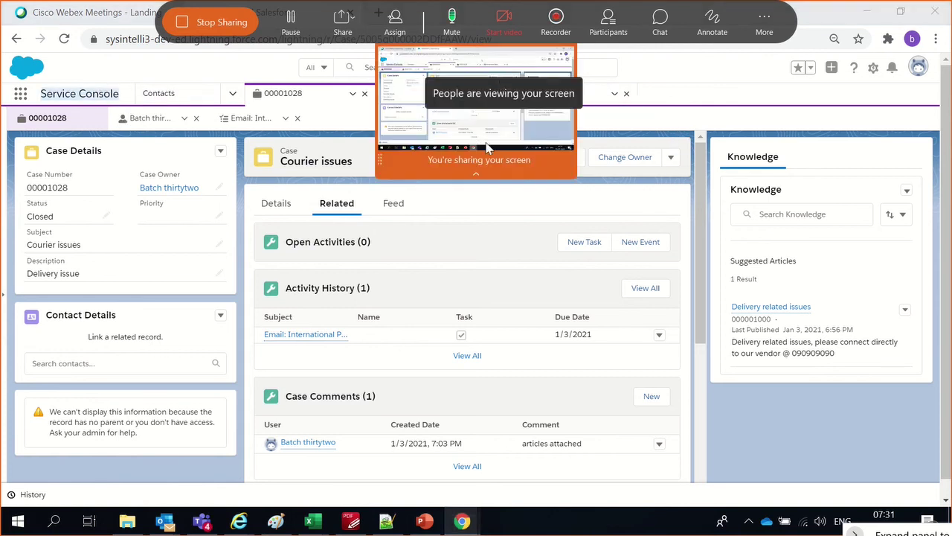
left_click(699, 125)
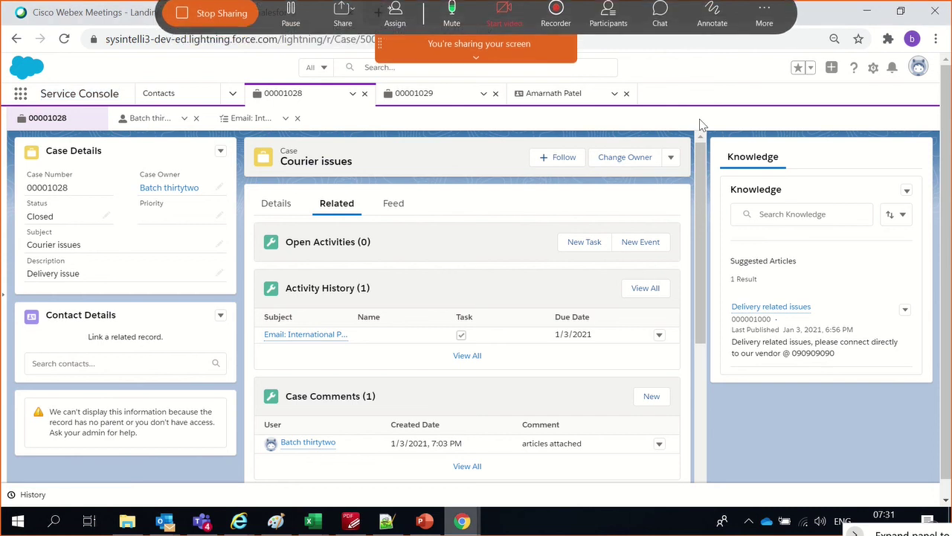
Switch to the Salesforce course outline PDF and select the line "Customize the console" under Service Cloud - Overview
left_click(374, 526)
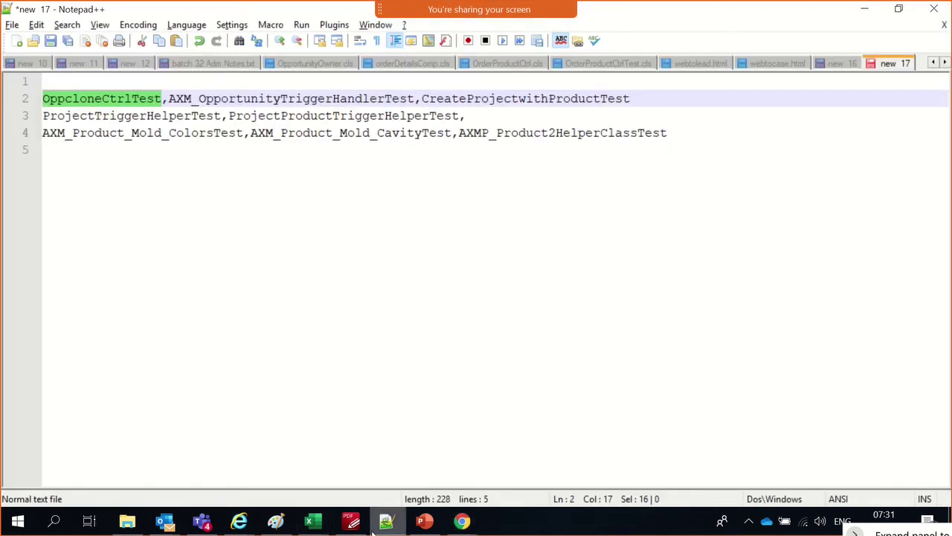
left_click(351, 521)
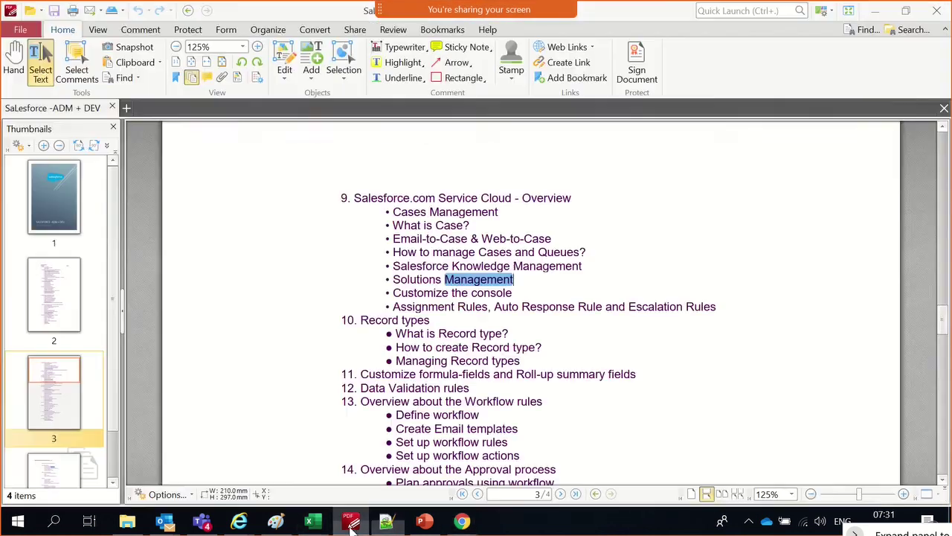
triple_click(455, 295)
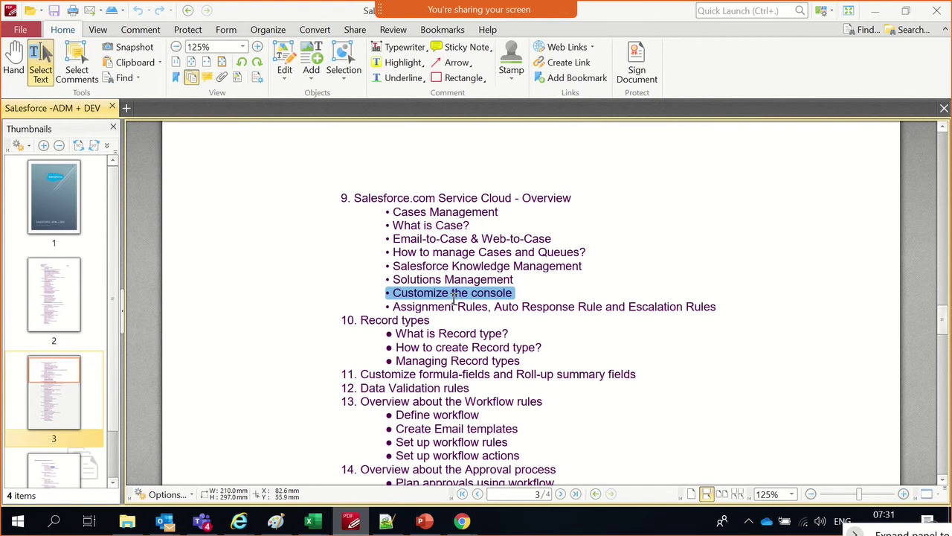
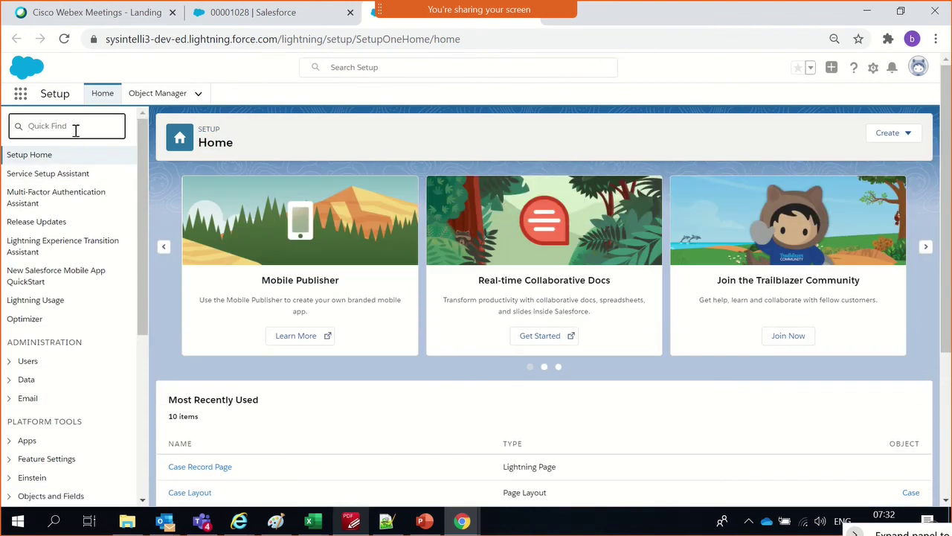
Search Setup for "auto" and open the Case Auto-Response Rules page
type("auto")
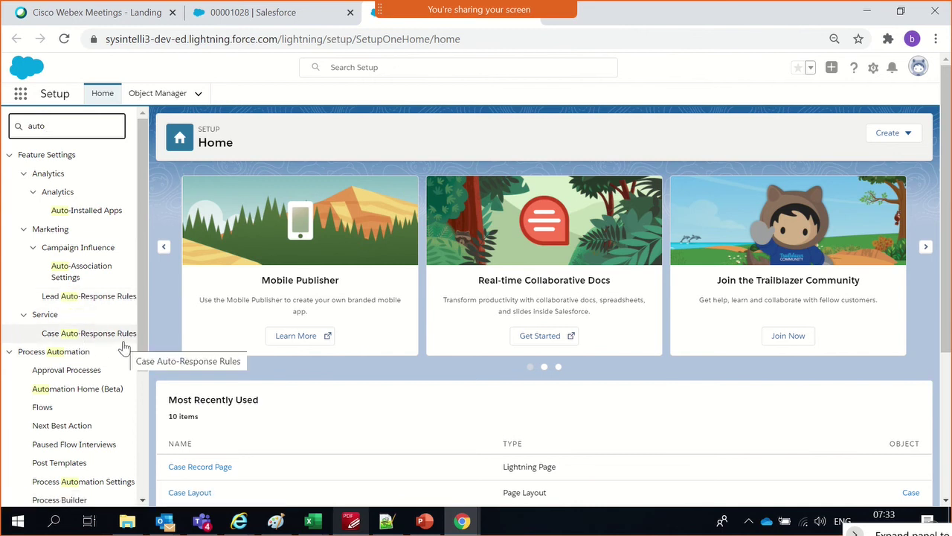
left_click(71, 335)
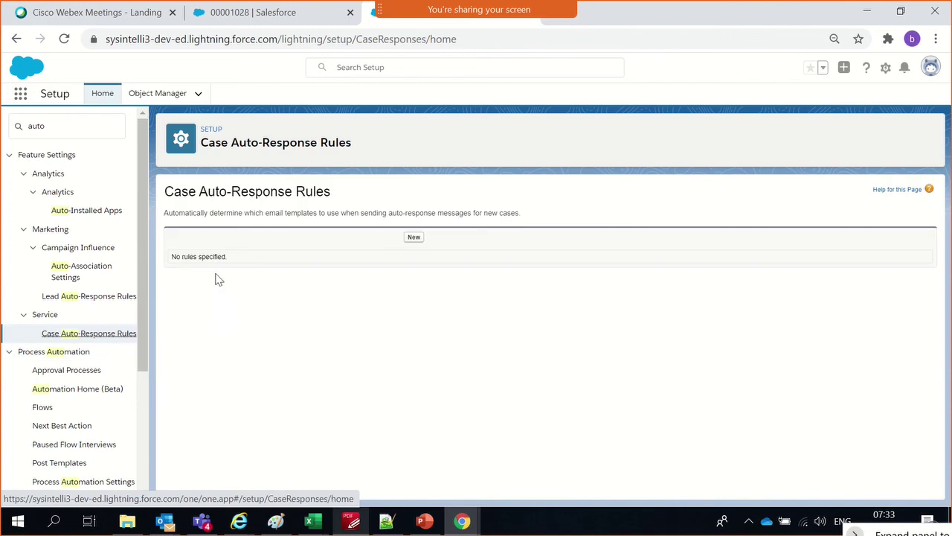
triple_click(216, 192)
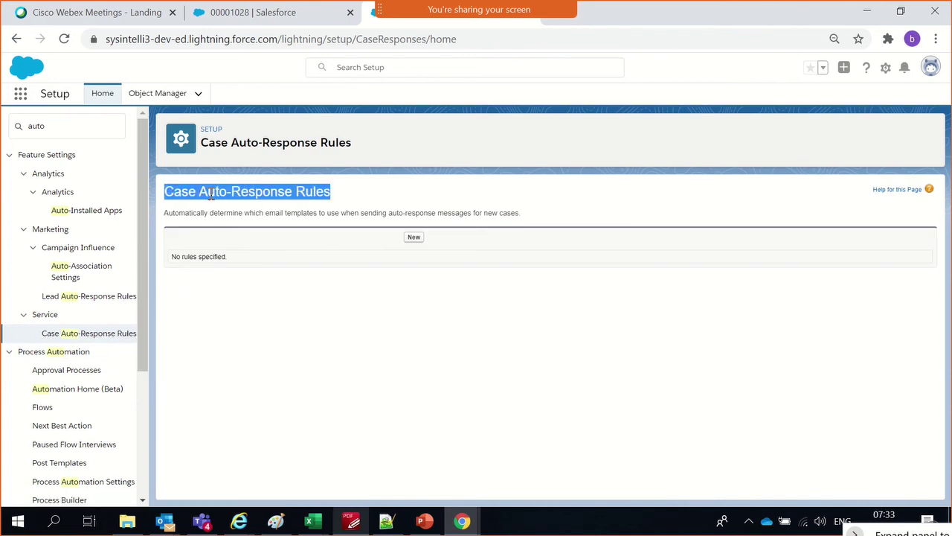
Create and save an active case auto-response rule named Custom_Case_ARR
left_click(414, 241)
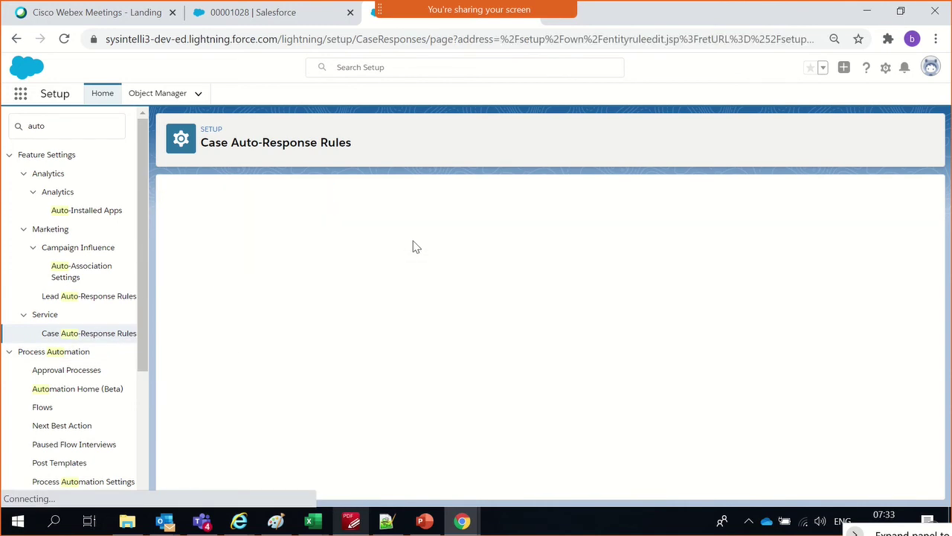
left_click(177, 280)
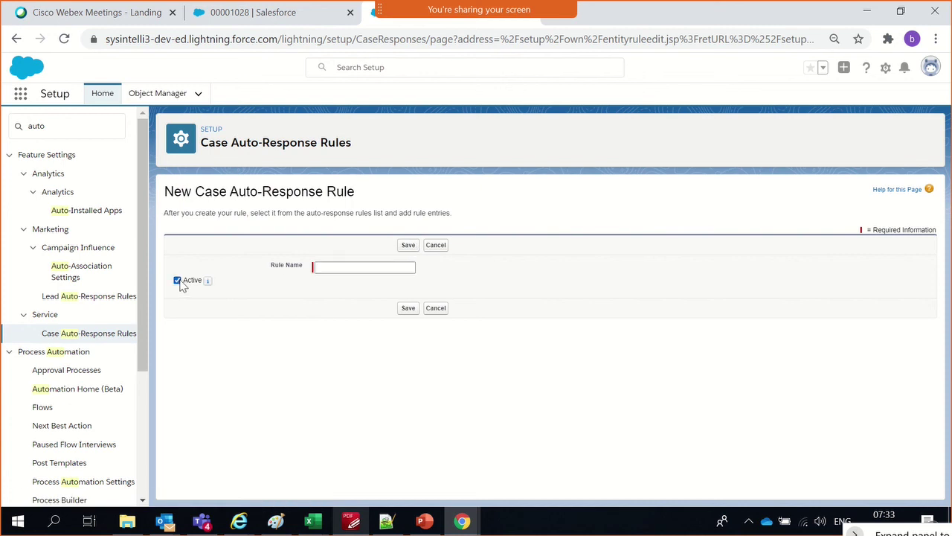
triple_click(239, 192)
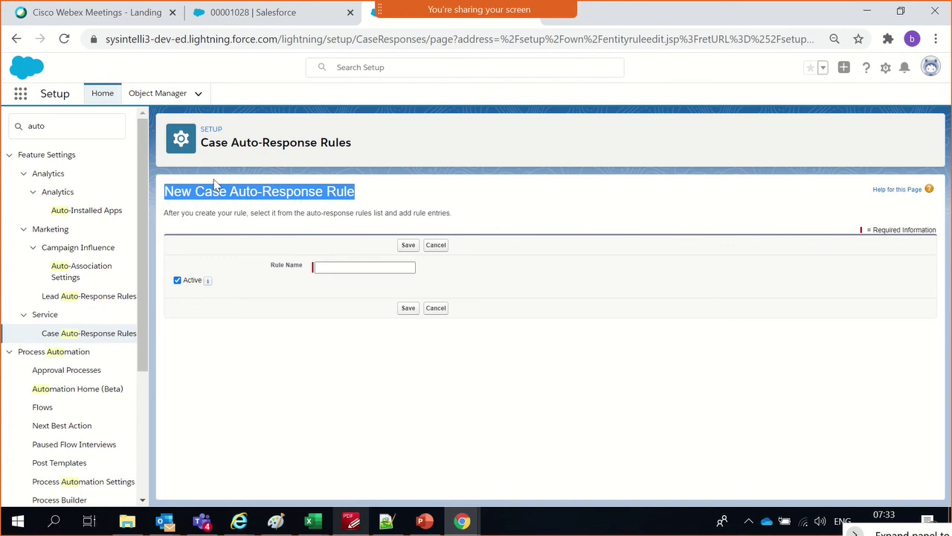
left_click(503, 217)
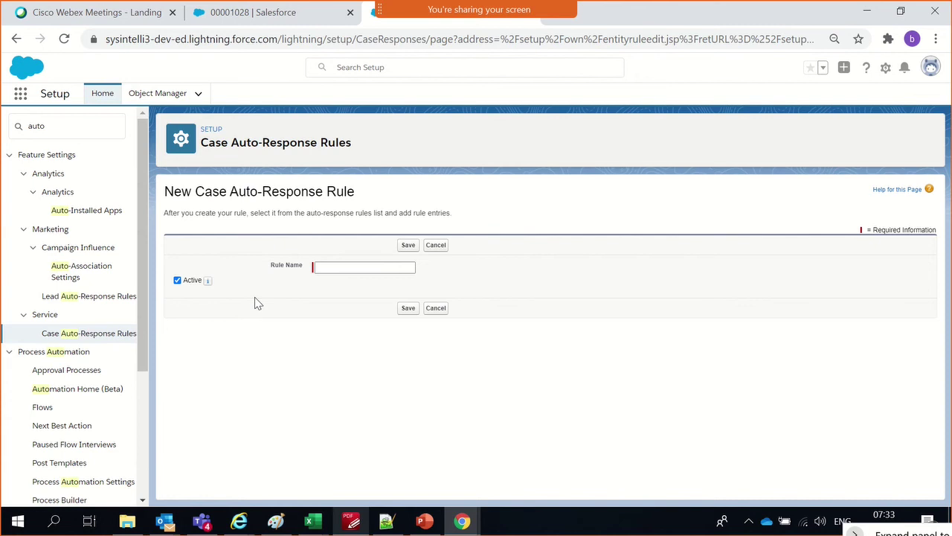
left_click(332, 272)
type("Custom_Case_ARR")
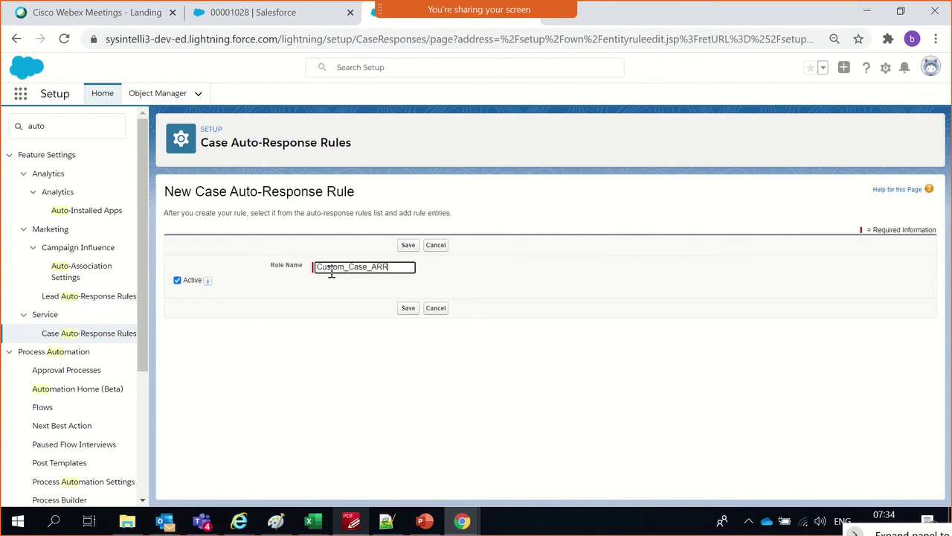
double_click(365, 269)
left_click(407, 245)
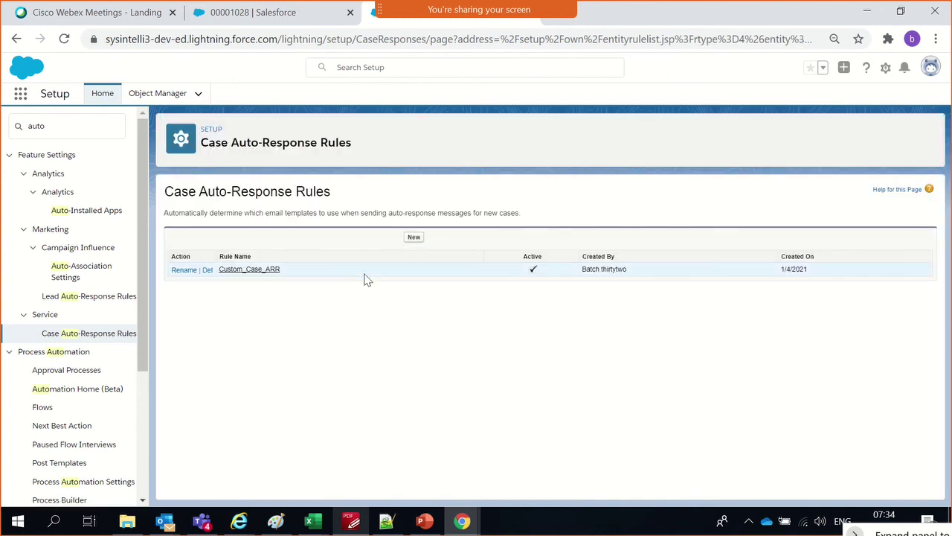
Open the Custom_Case_ARR rule and start a new rule entry with sort order 1
left_click(270, 271)
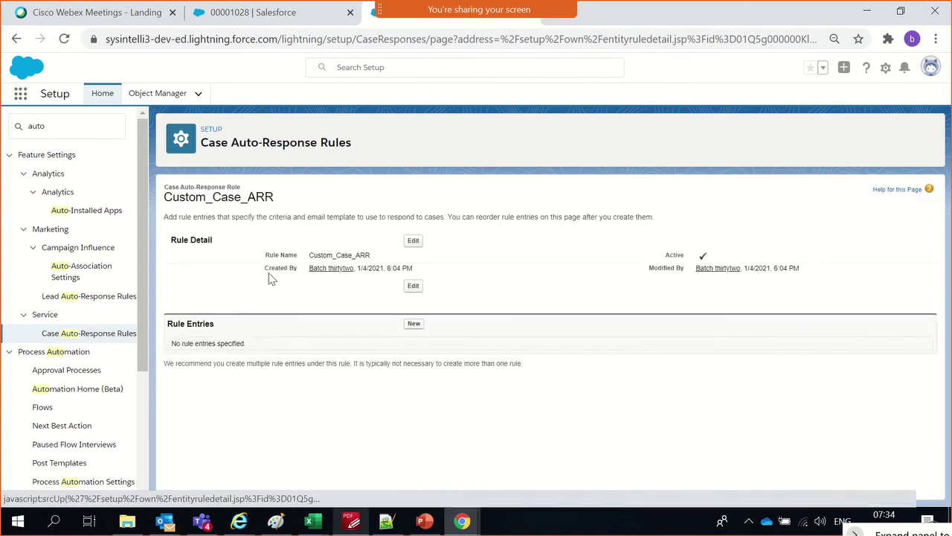
left_click(414, 328)
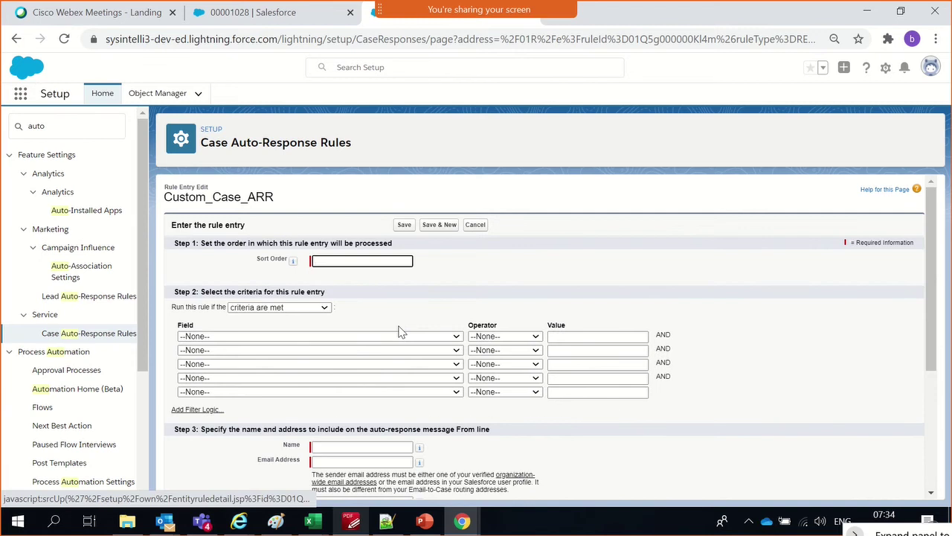
type("1")
left_click(365, 315)
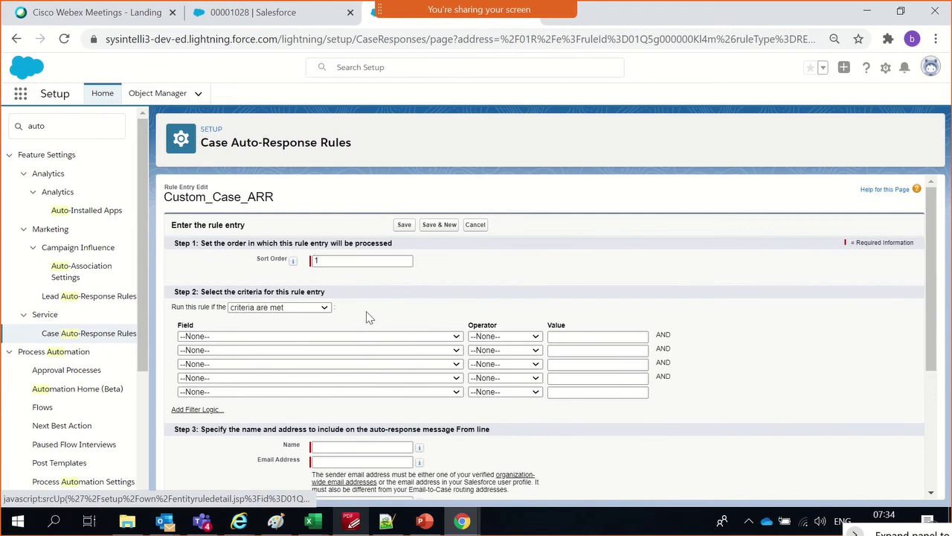
Set the first criterion's field to Case: Web Email and check the available operators
left_click(233, 336)
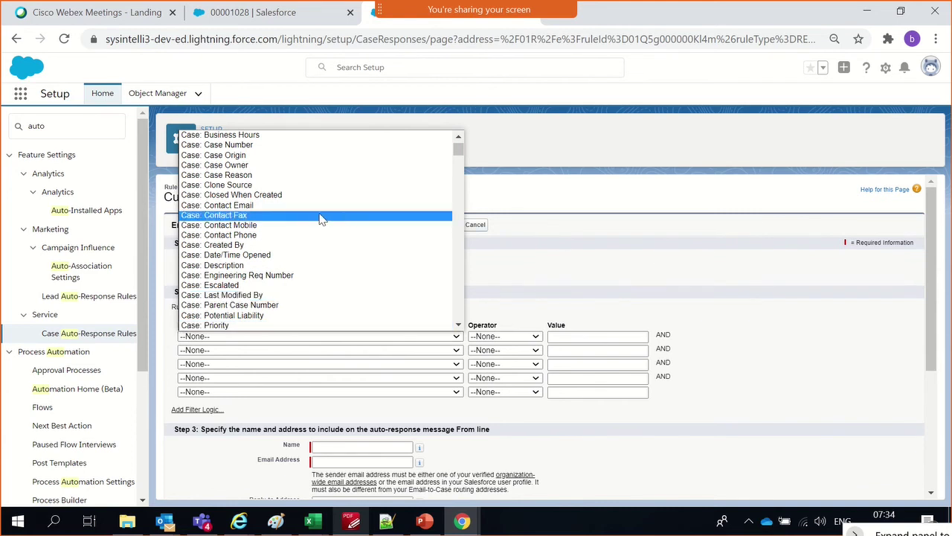
scroll(320, 218, "up", 1)
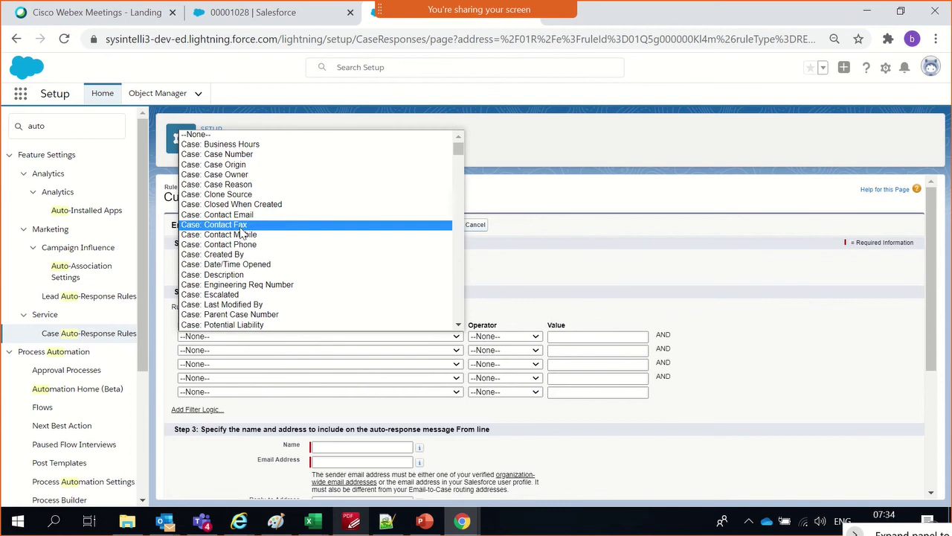
scroll(246, 268, "down", 5)
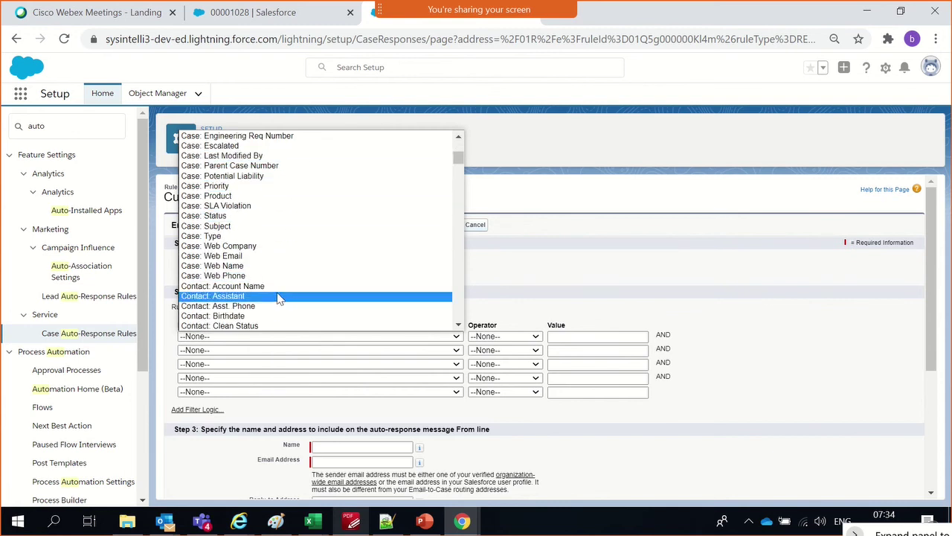
key("Up")
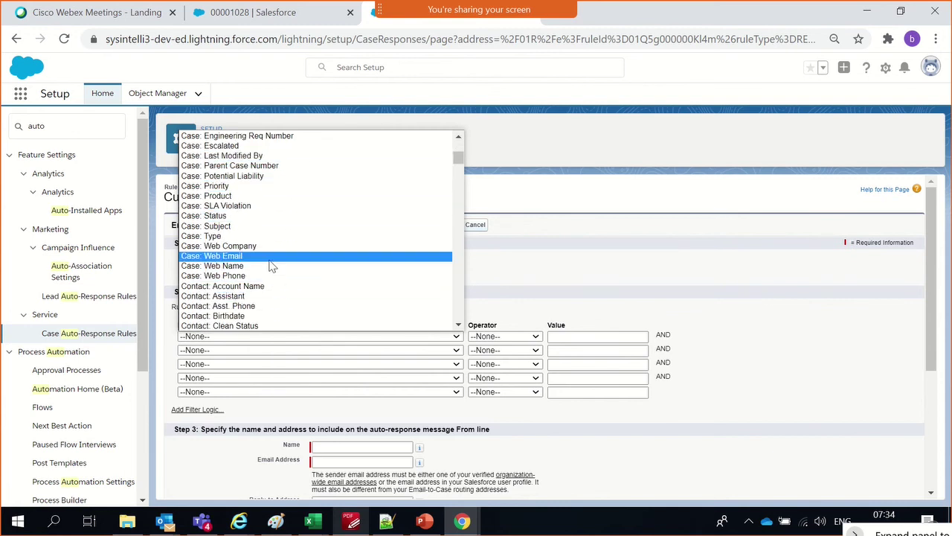
key("Return")
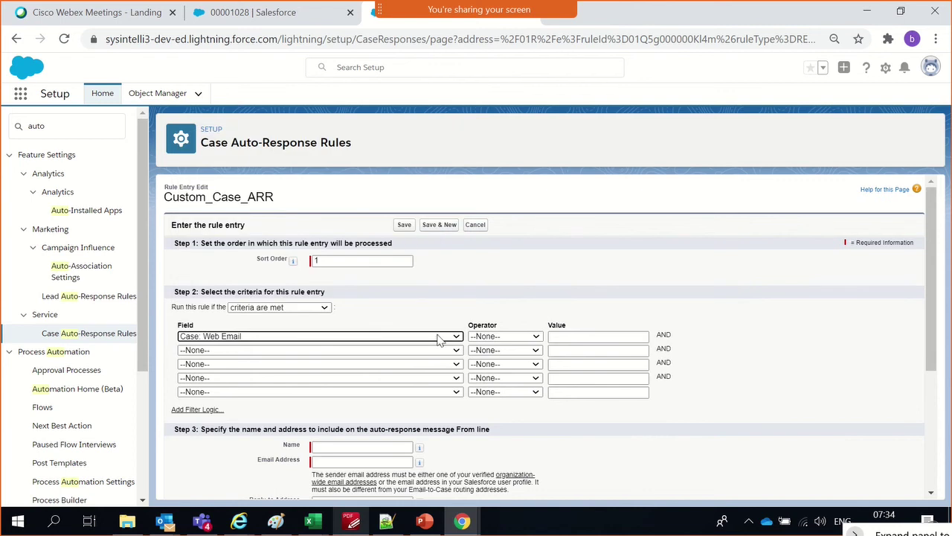
left_click(487, 338)
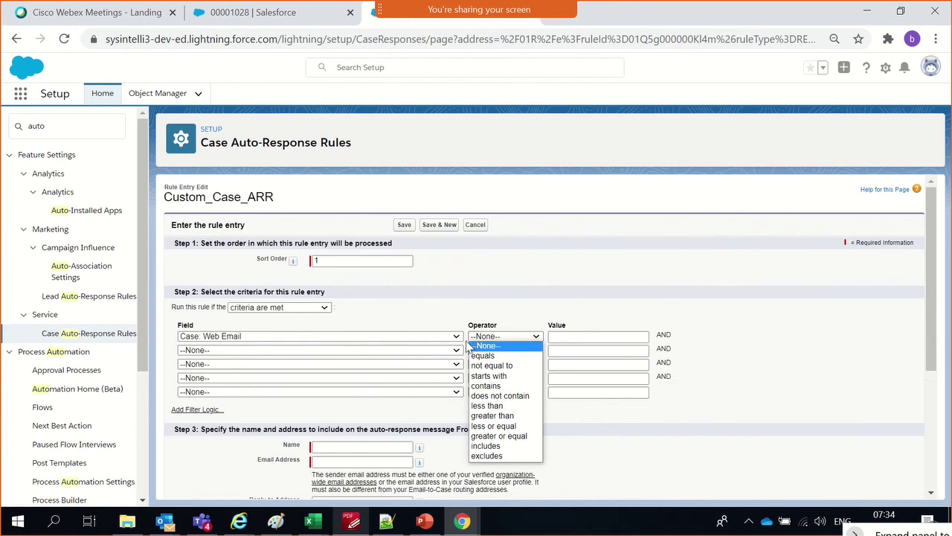
left_click(339, 345)
Define the first rule entry criterion as Case: Case Origin equals Email, picking the value from the lookup
left_click(336, 344)
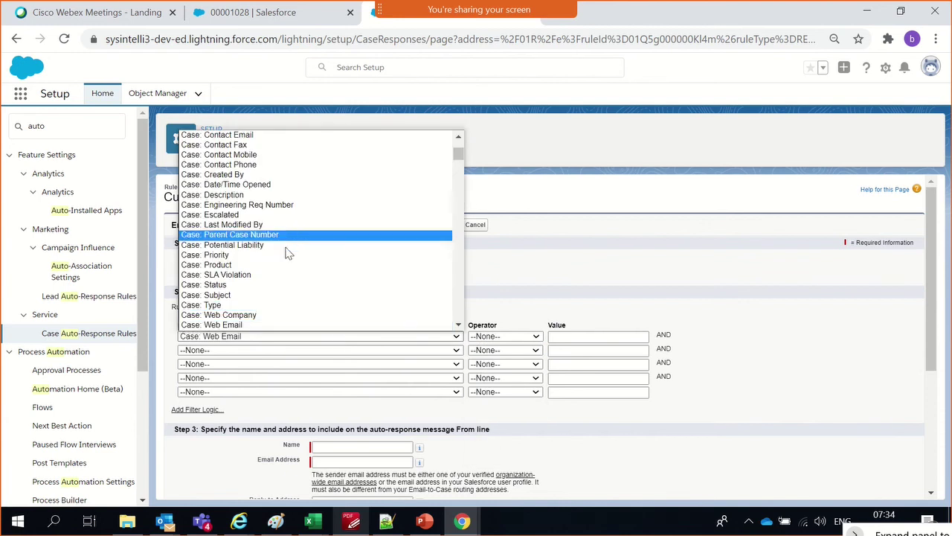
scroll(285, 264, "up", 3)
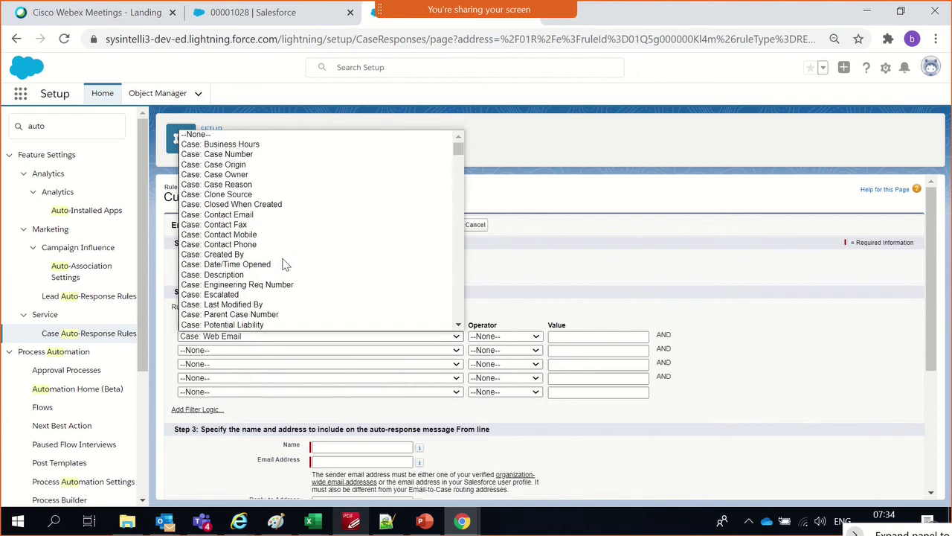
left_click(243, 165)
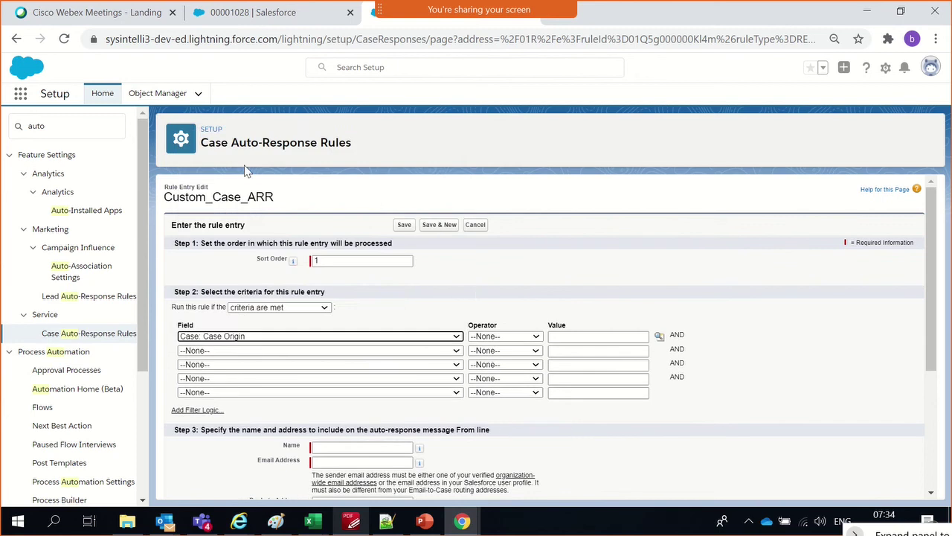
left_click(483, 336)
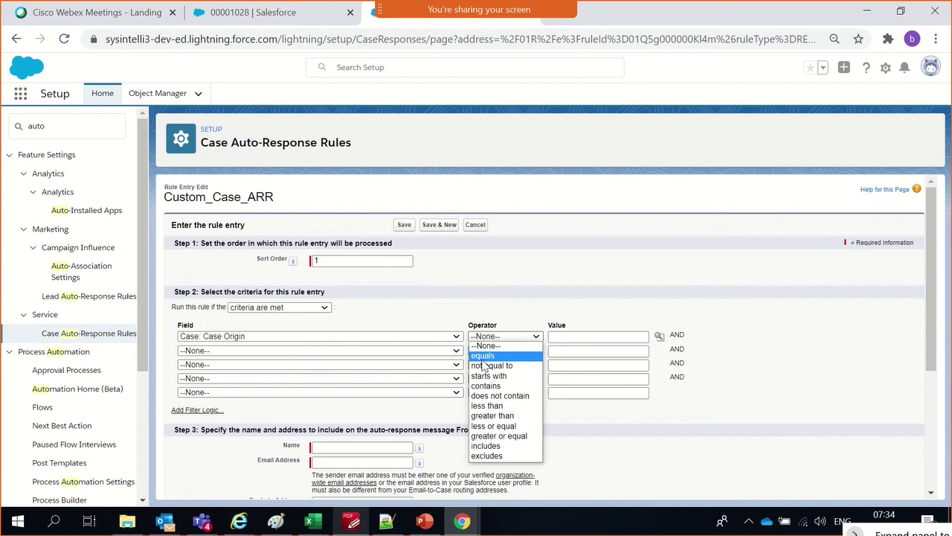
left_click(483, 358)
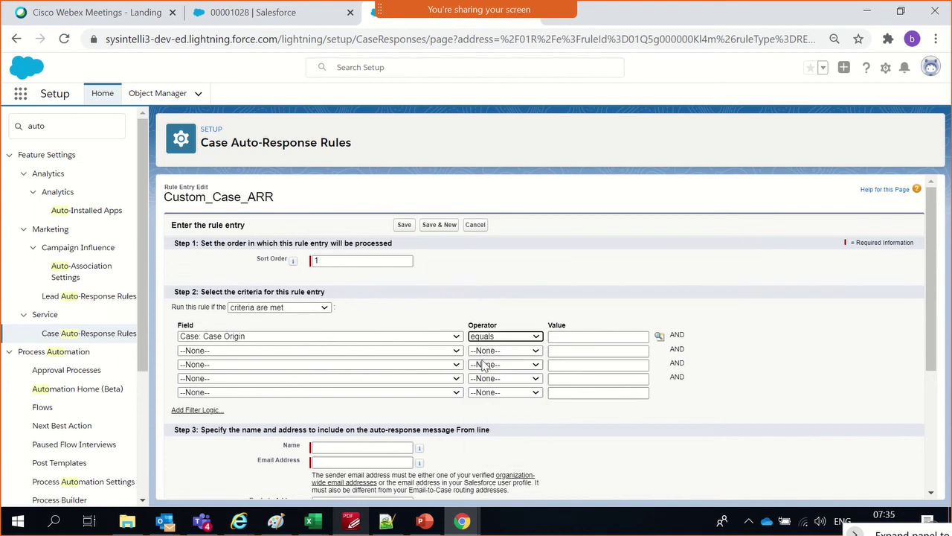
left_click(658, 336)
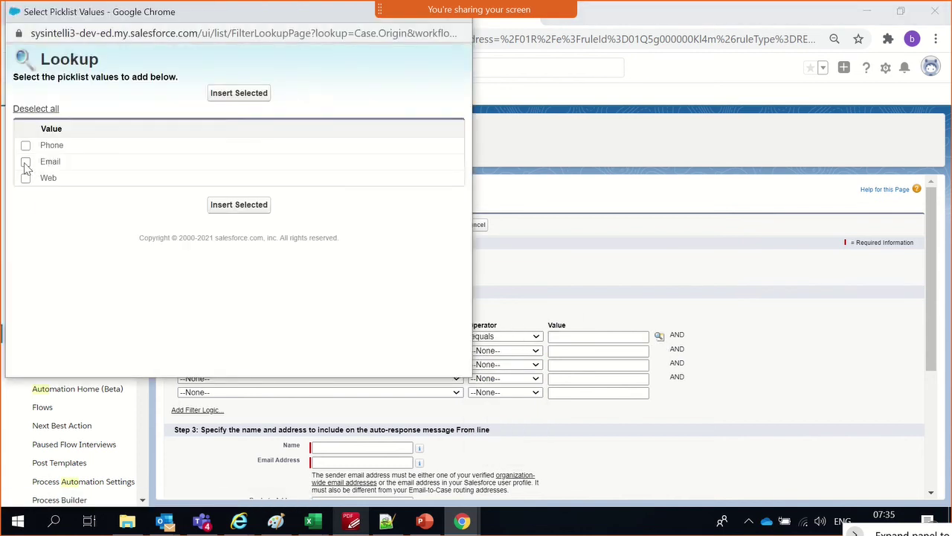
left_click(26, 161)
left_click(215, 97)
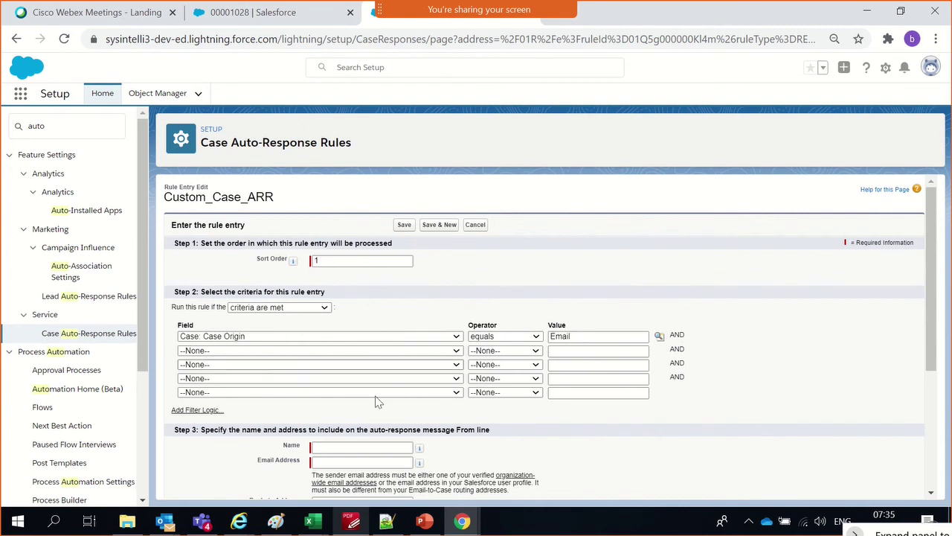
Set the auto-response sender name to "International Private Bank Service"
left_click(344, 448)
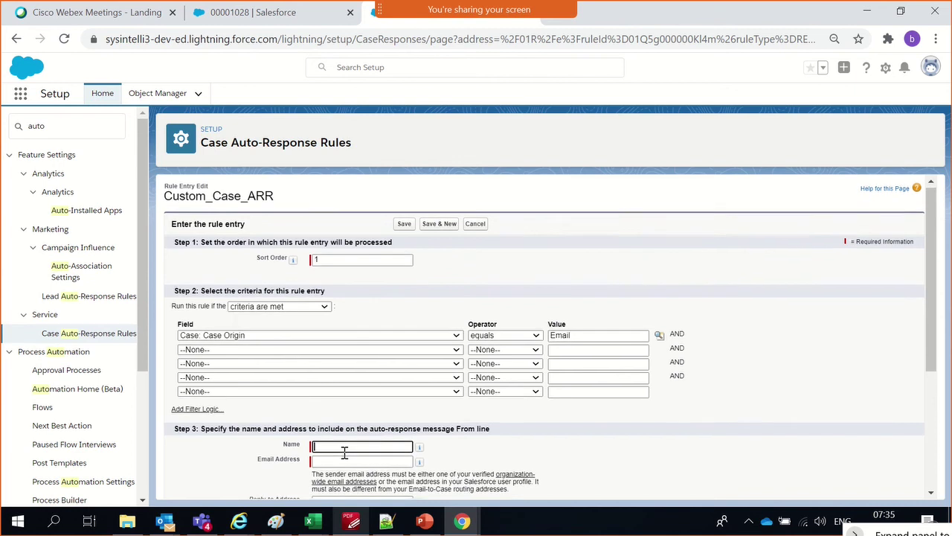
scroll(344, 452, "down", 3)
scroll(281, 367, "up", 2)
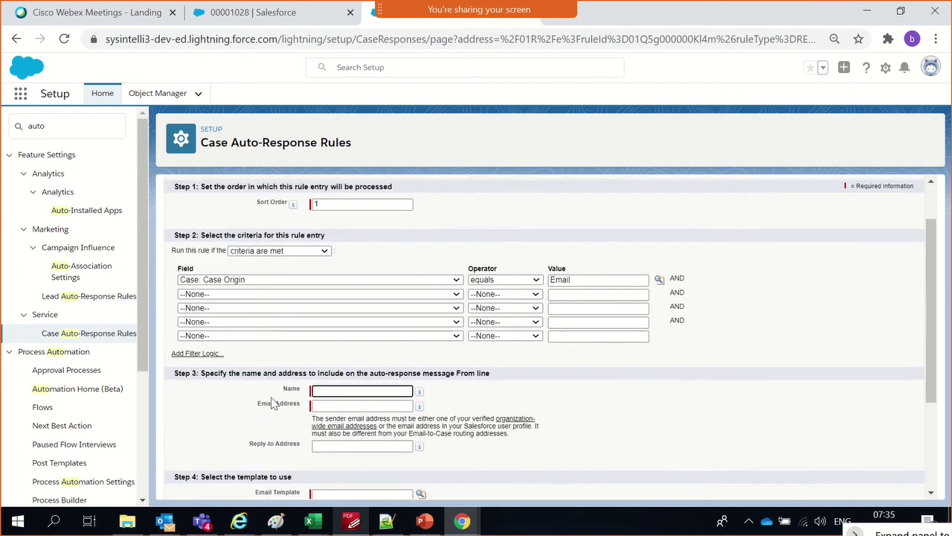
scroll(275, 405, "down", 1)
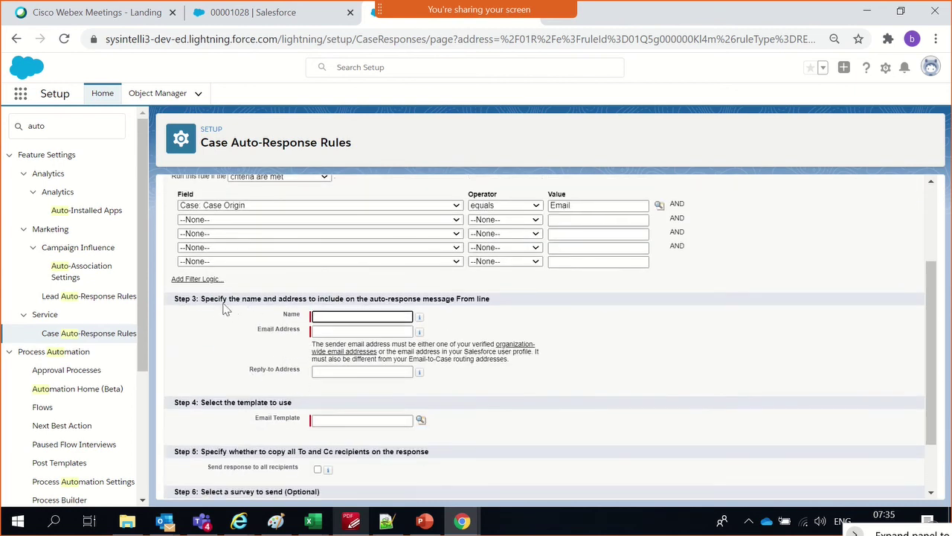
triple_click(388, 301)
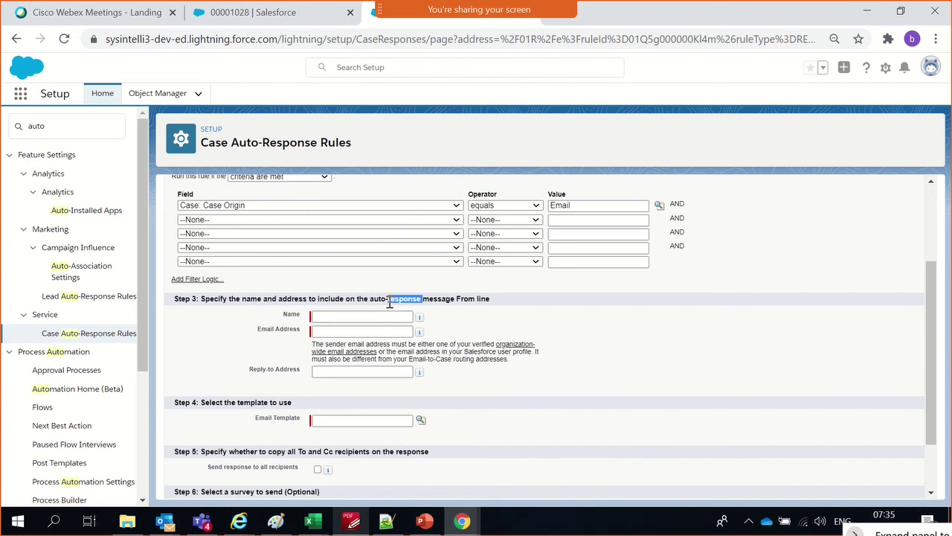
left_click(347, 316)
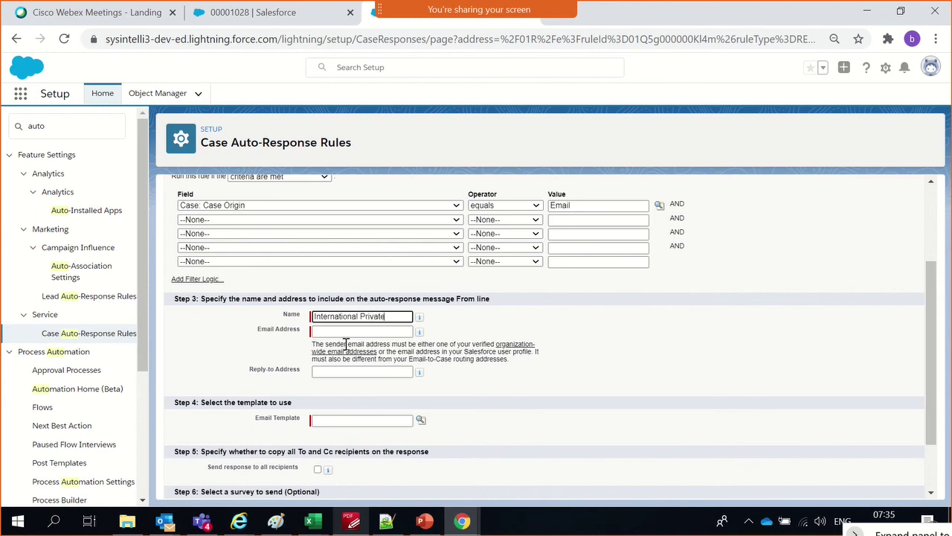
type("Bank Ser")
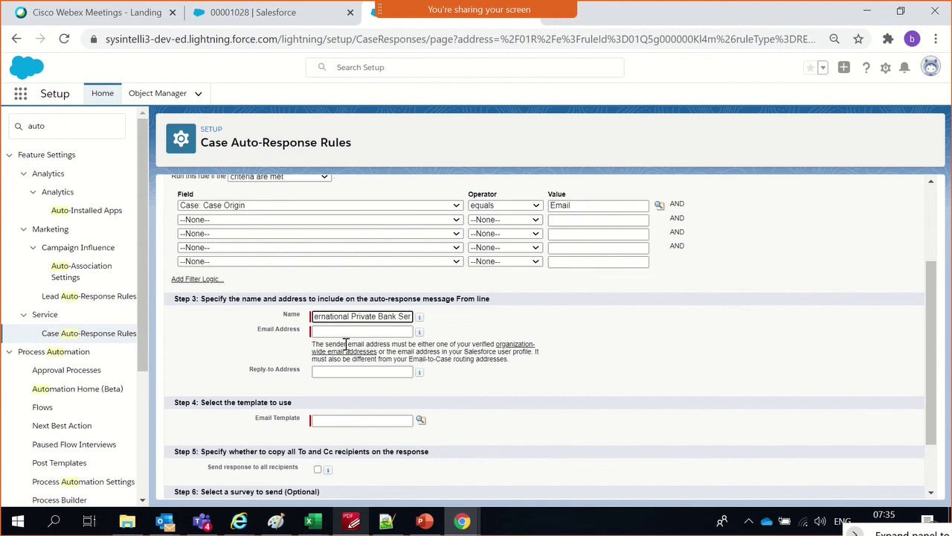
type("vices")
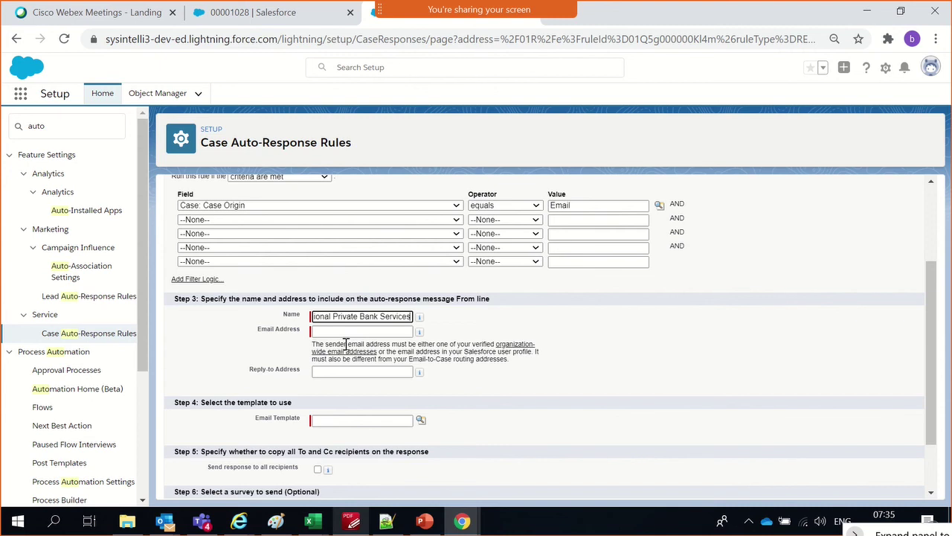
key("BackSpace")
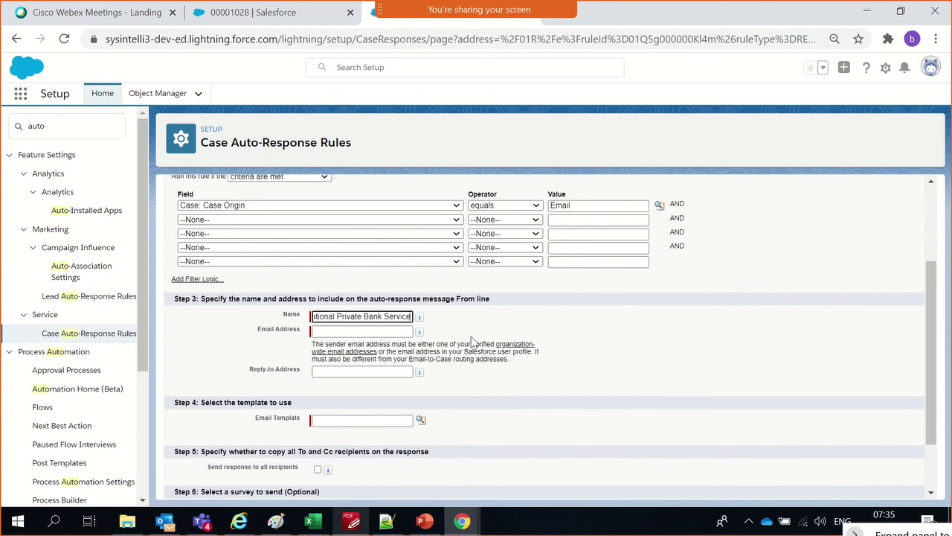
Open the organization-wide email addresses page in a new tab from the sender email address note
left_click(383, 333)
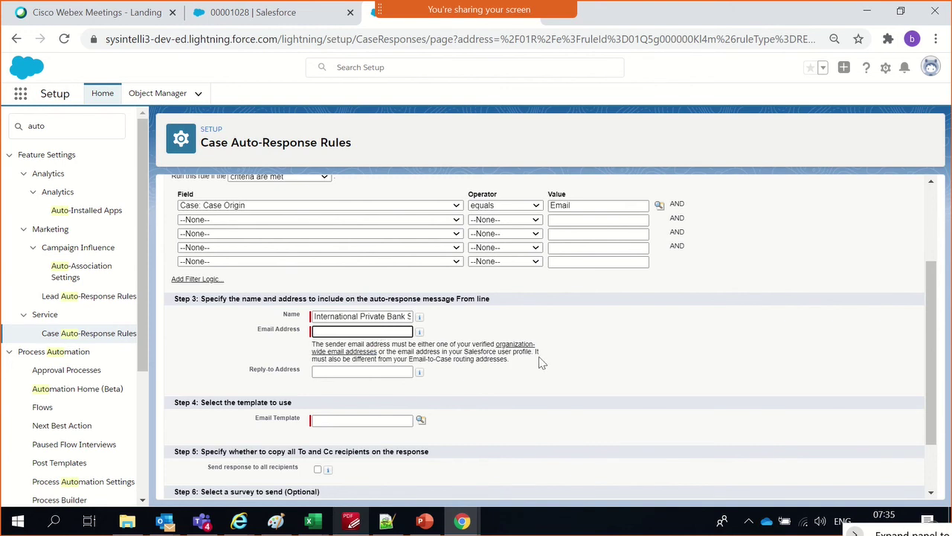
left_click(512, 346)
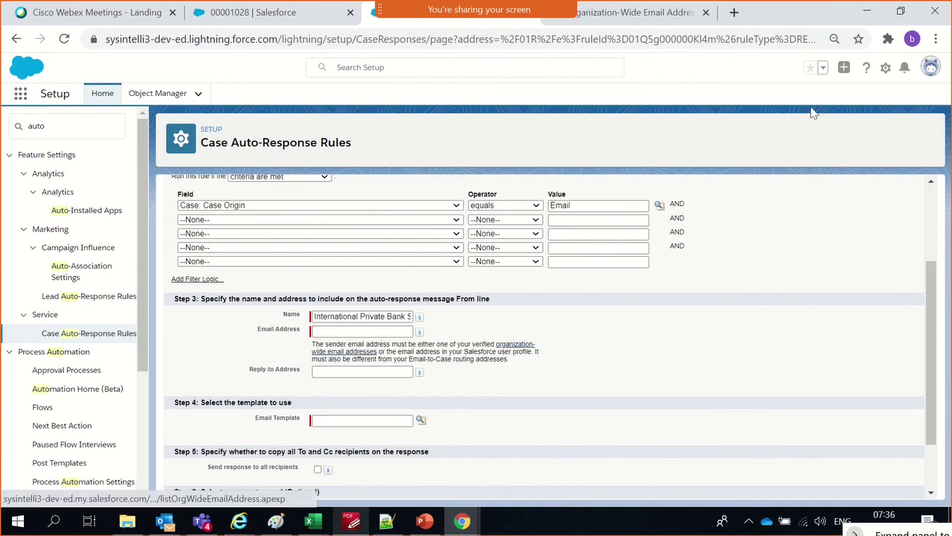
Start a new organization-wide email address and allow all profiles to use it as a From address
left_click(653, 17)
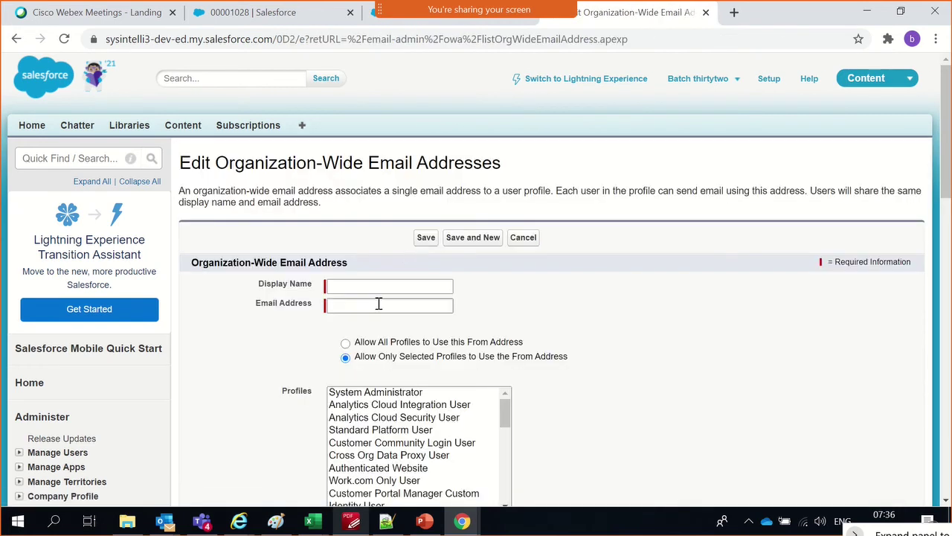
scroll(379, 304, "down", 2)
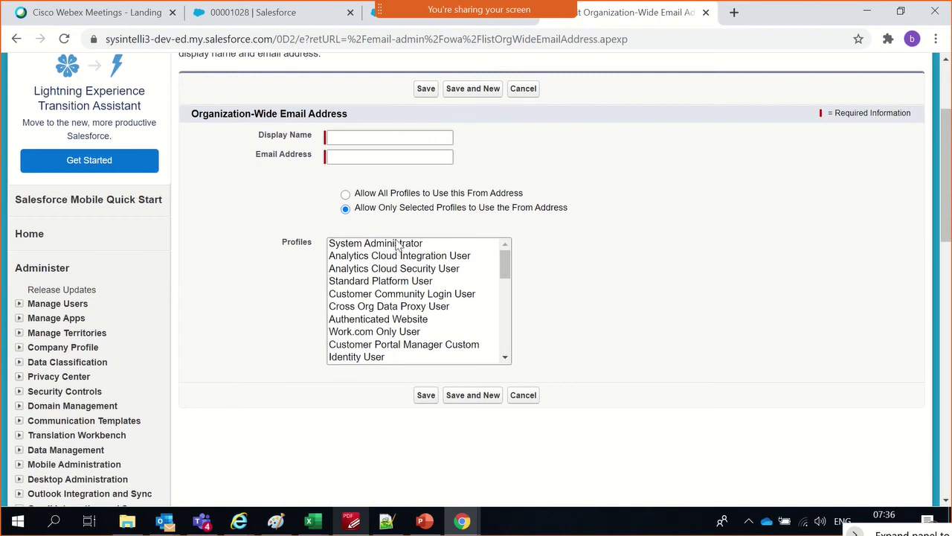
left_click(397, 243)
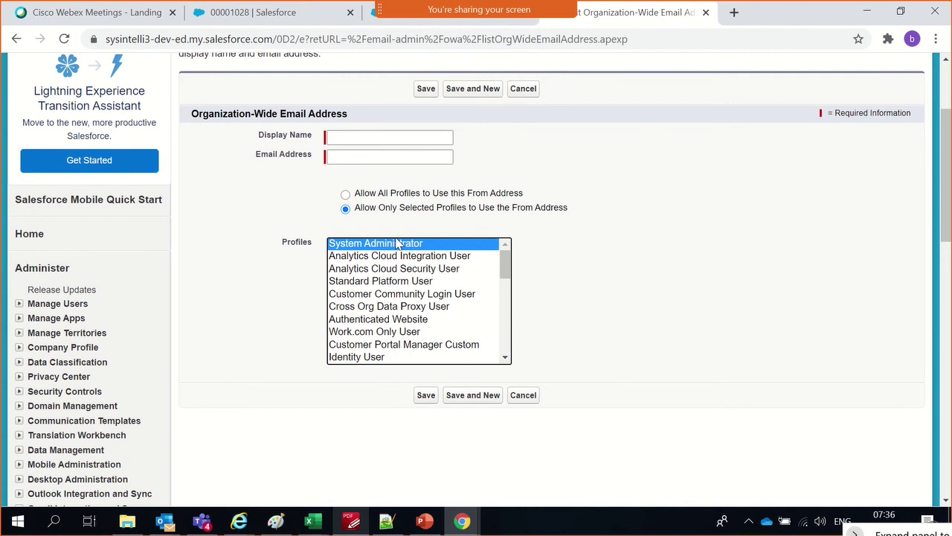
left_click(401, 195)
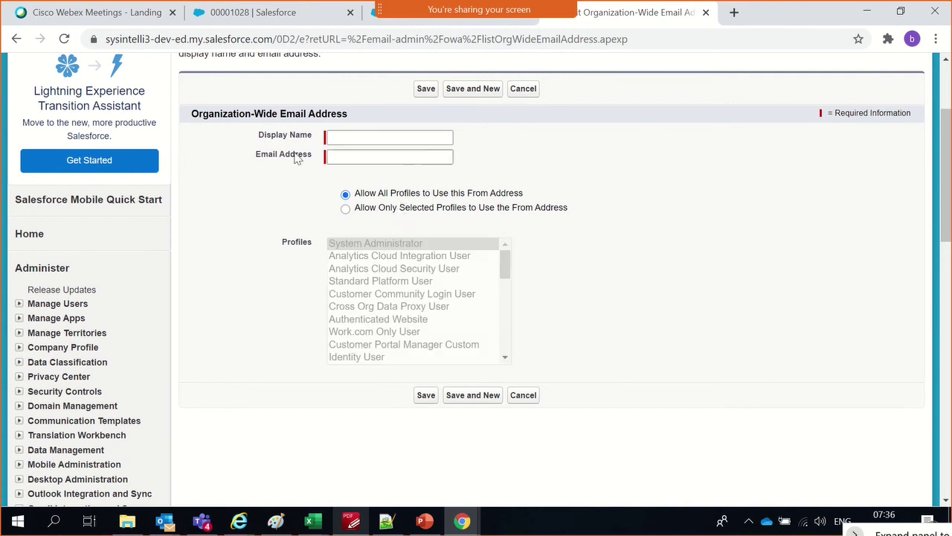
Enter "International Private Bank" as the display name of the organization-wide email address
left_click(337, 141)
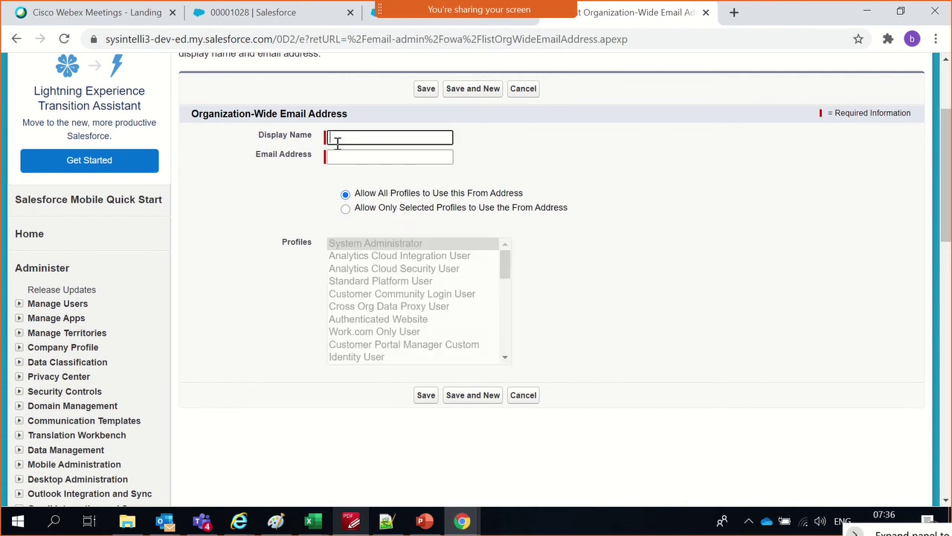
left_click(281, 16)
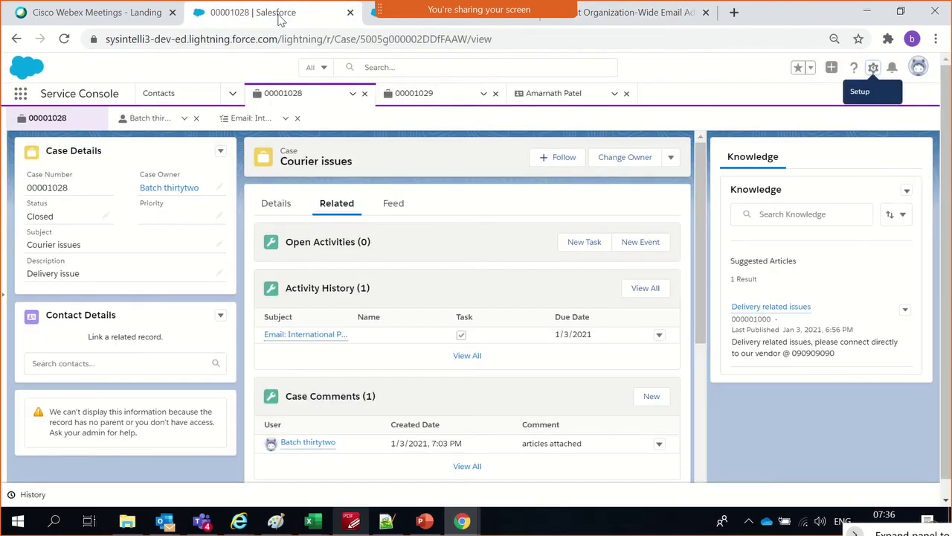
left_click(478, 27)
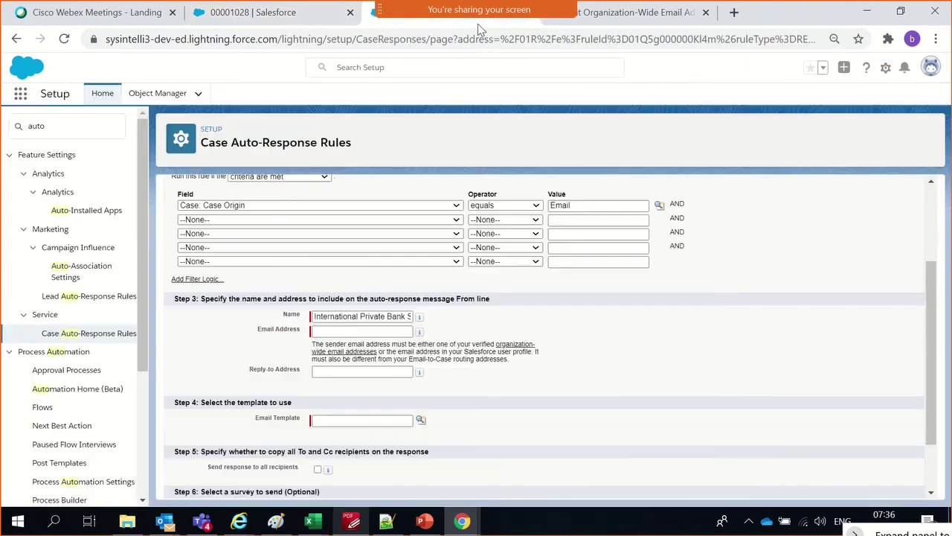
left_click(601, 20)
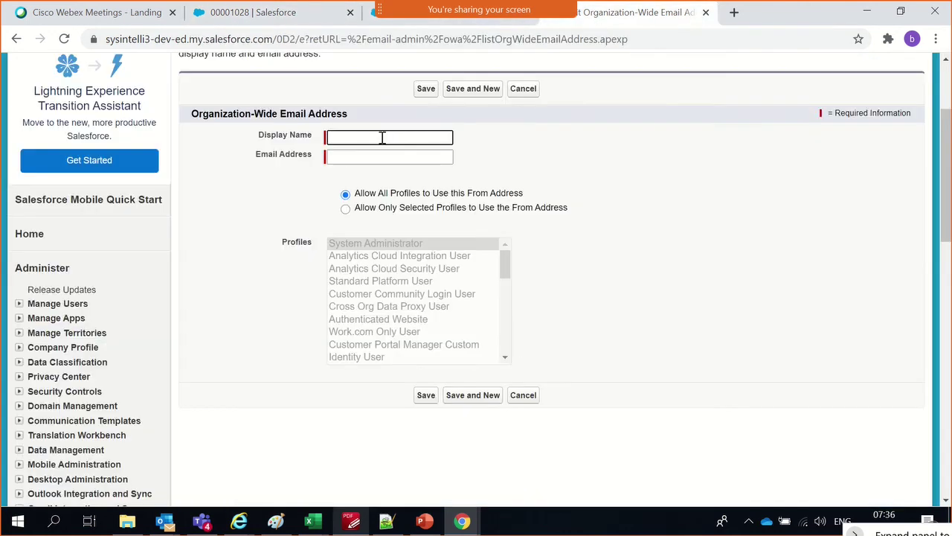
type("International")
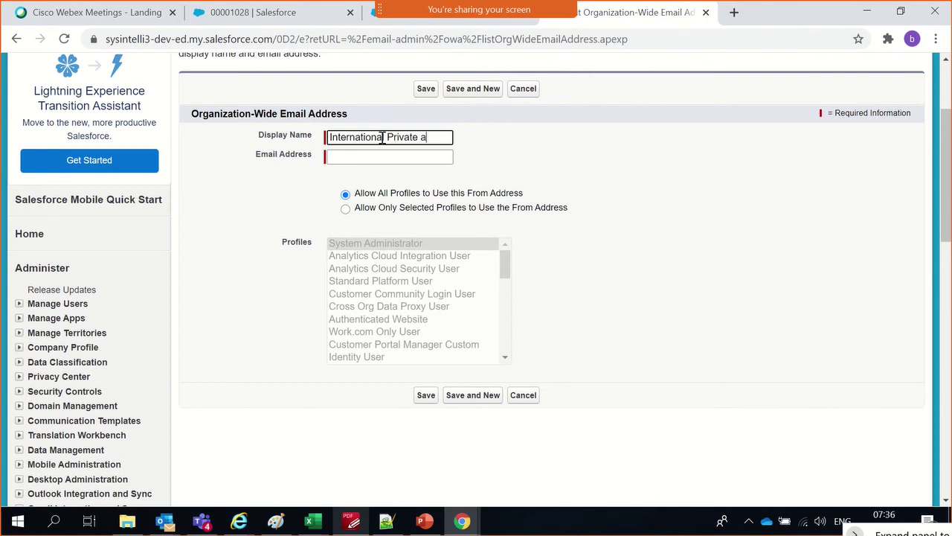
type(" Private Bank")
key("Tab")
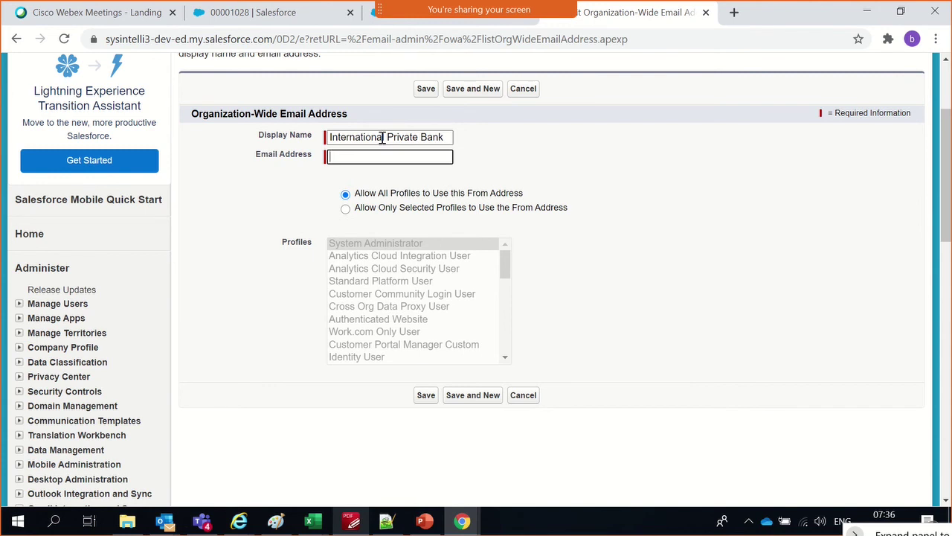
Copy the third contact e-mail from batch 32 Adm Notes.txt in Notepad++, enter it as the organization-wide Email Address in Chrome, and save
left_click(386, 521)
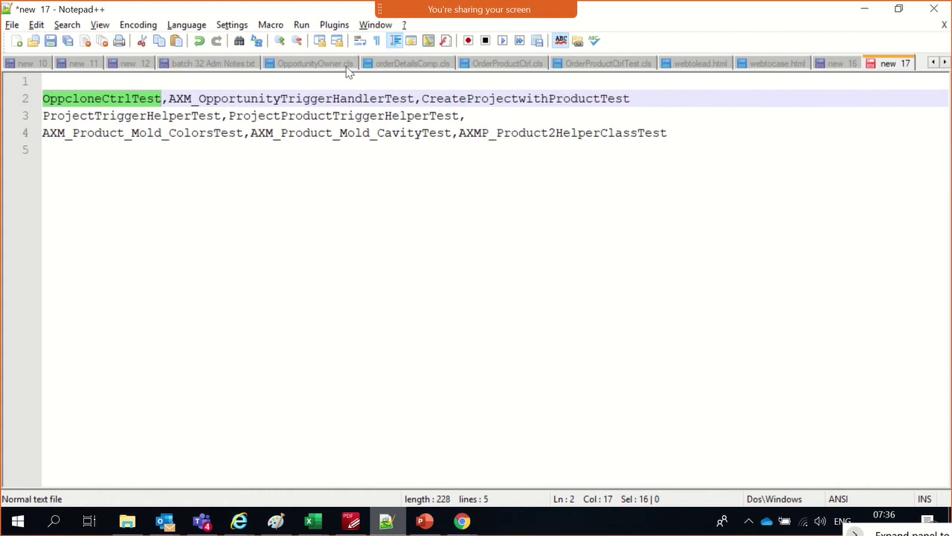
left_click(200, 68)
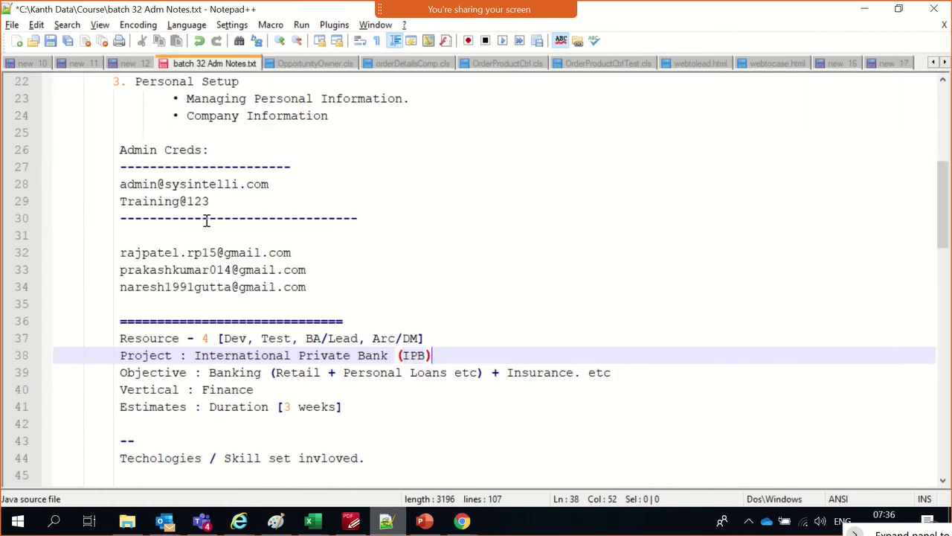
left_click_drag(117, 287, 311, 282)
key("ctrl+c")
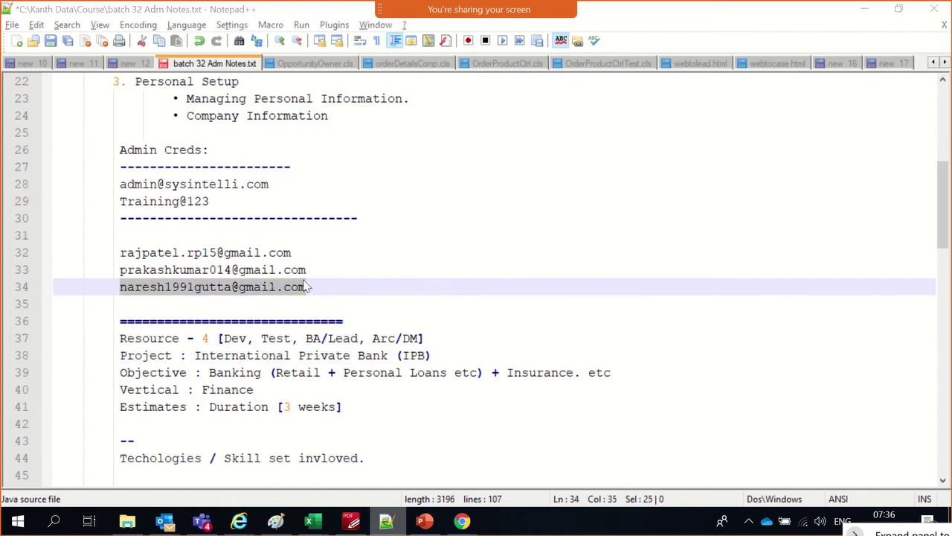
key("alt+Tab")
left_click(325, 159)
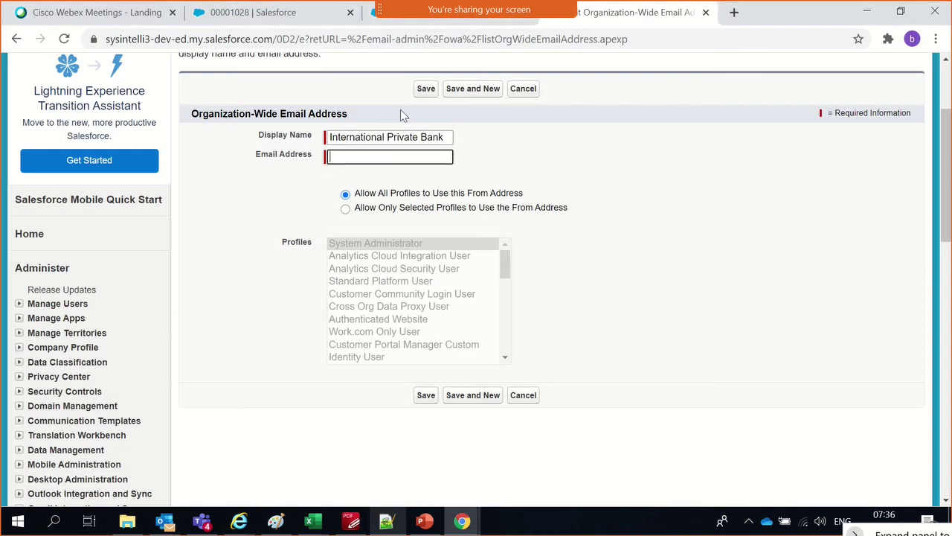
key("ctrl+v")
left_click(425, 89)
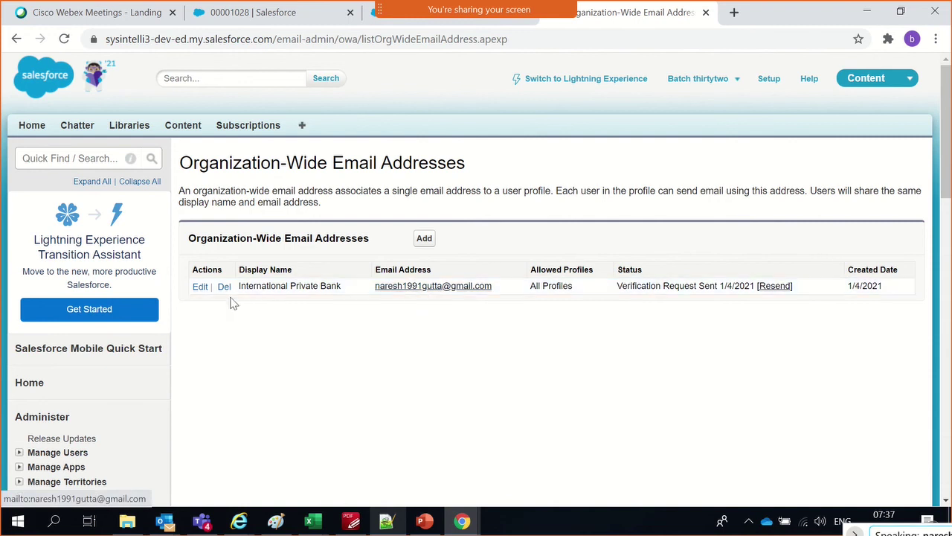
Edit the International Private Bank entry and correct the spelling of the surname in its email address
left_click(200, 289)
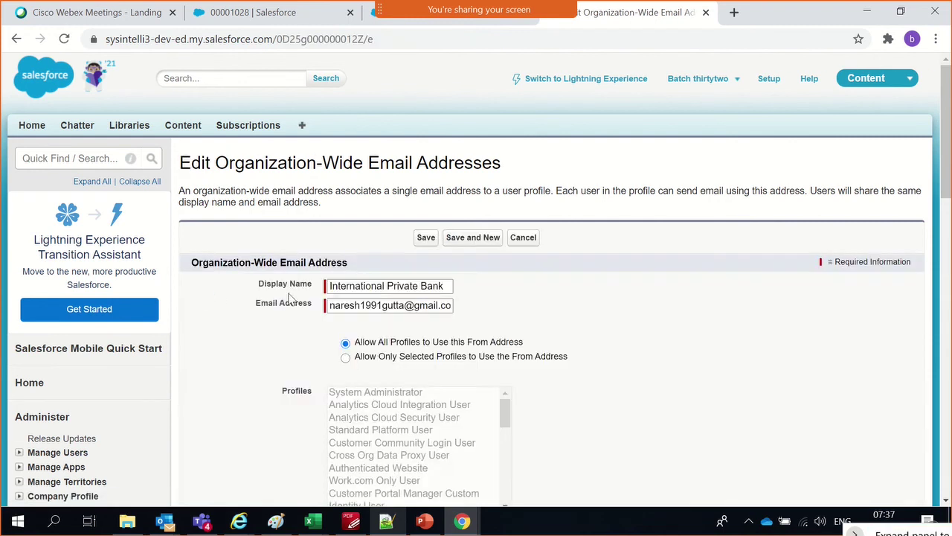
left_click(394, 305)
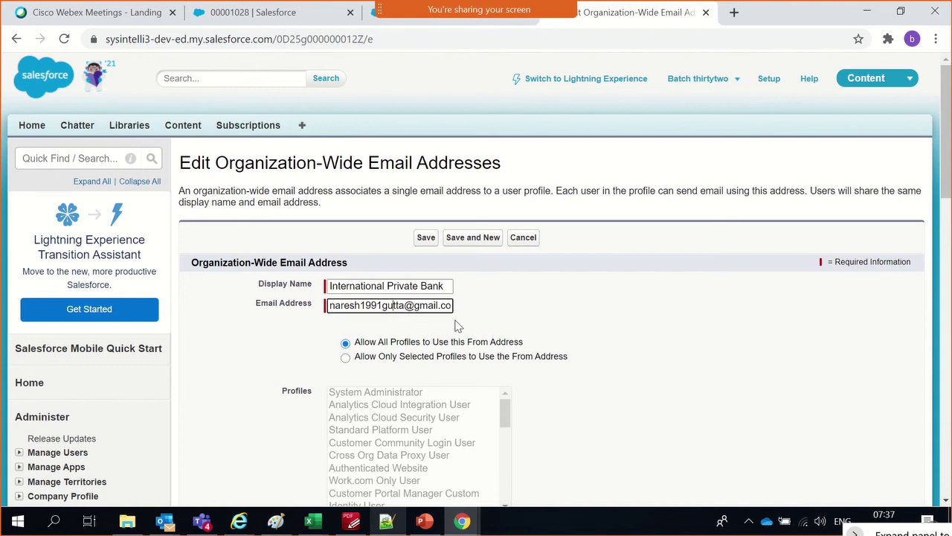
key("BackSpace")
type("a")
left_click(405, 308)
key("BackSpace")
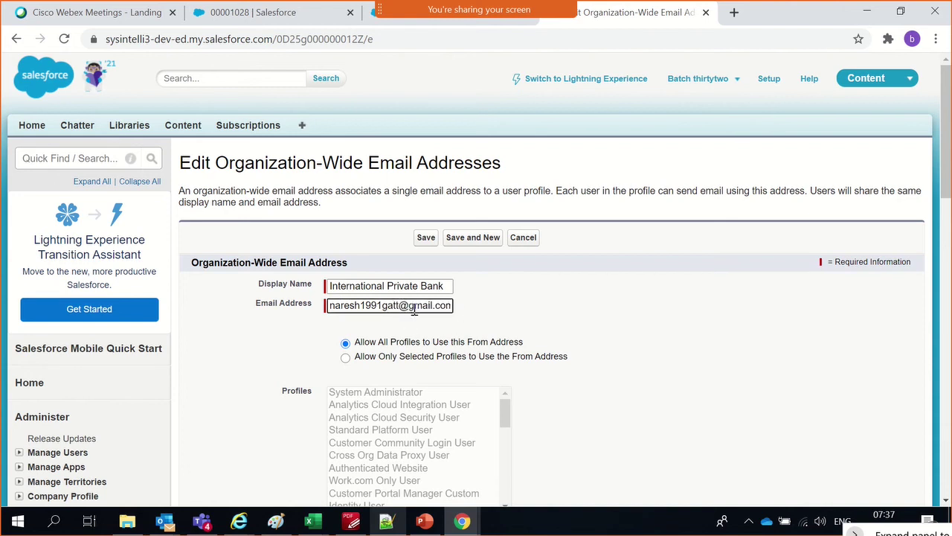
type("u")
left_click(510, 310)
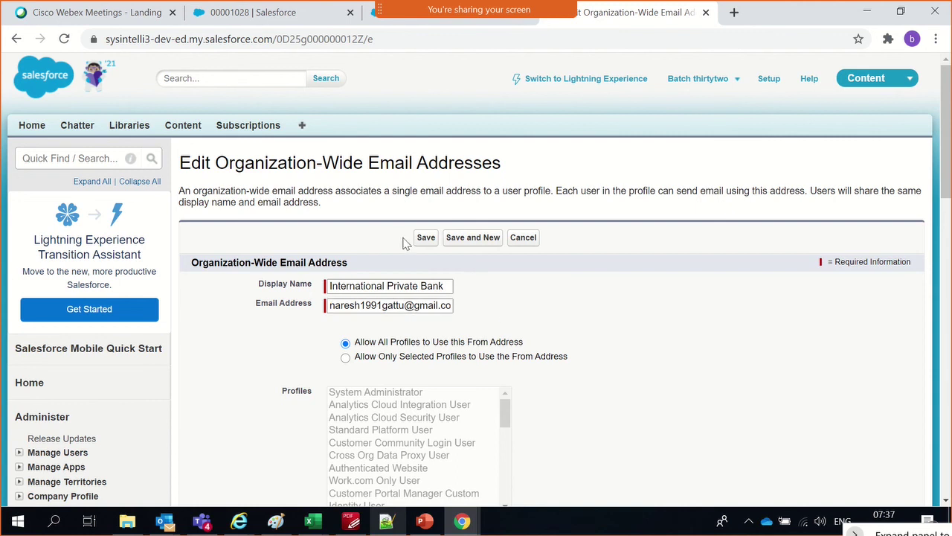
Replace the misspelled contact e-mail in the Notepad++ notes with the corrected address, and return to the address form in Chrome
triple_click(387, 308)
key("ctrl+c")
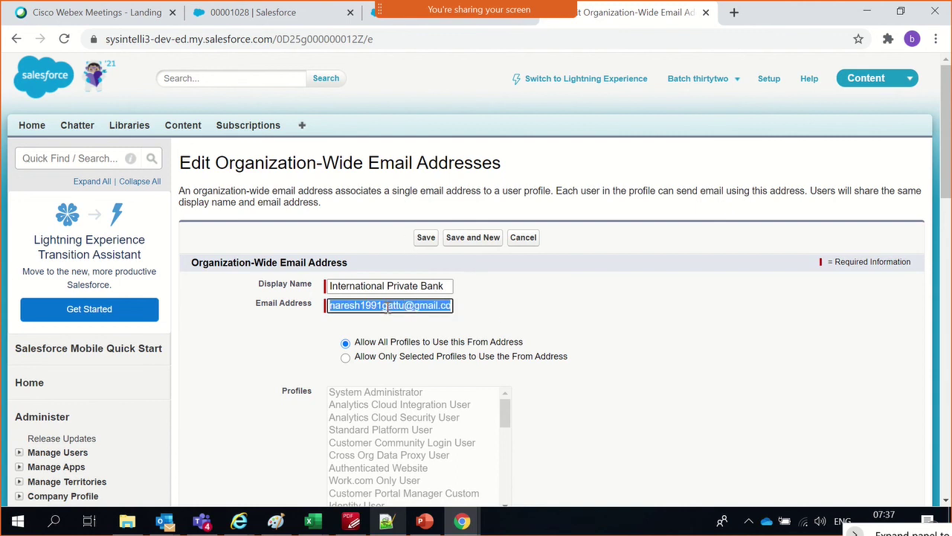
key("alt+Tab")
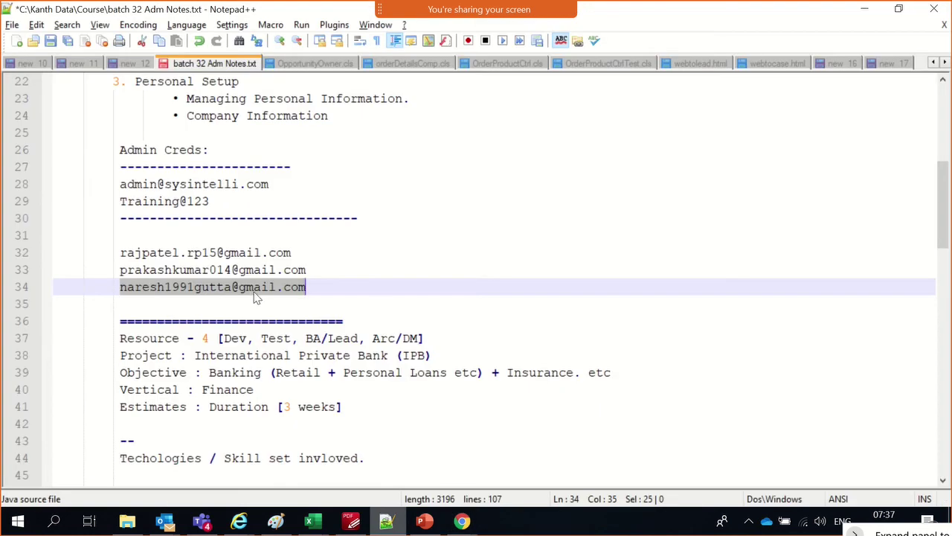
key("ctrl+v")
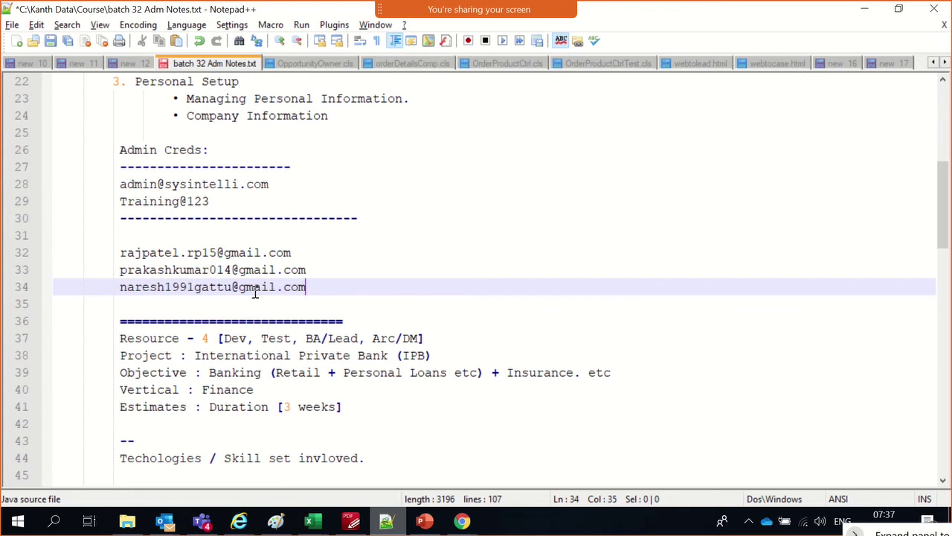
key("alt+Tab")
key("ctrl+v")
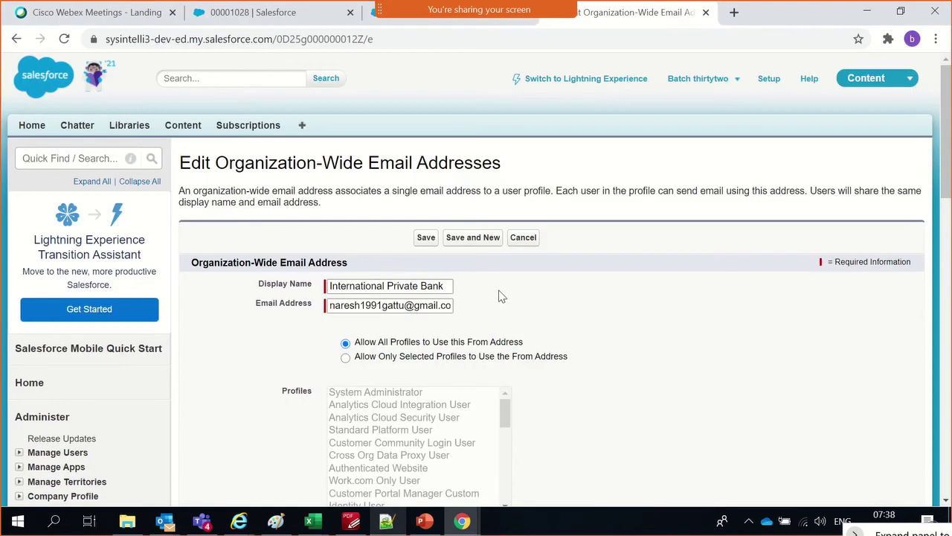
Save the corrected organization-wide email address and resend its verification email
left_click(426, 237)
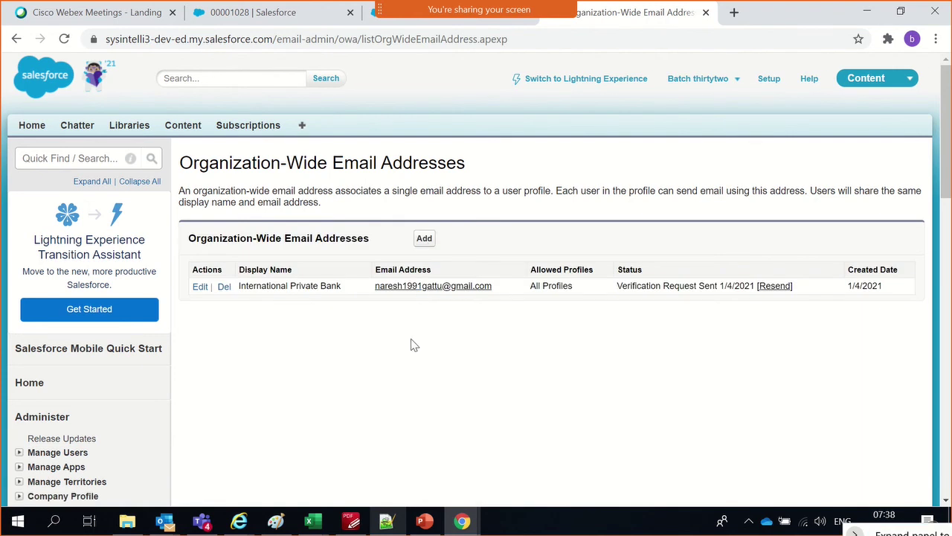
left_click(767, 288)
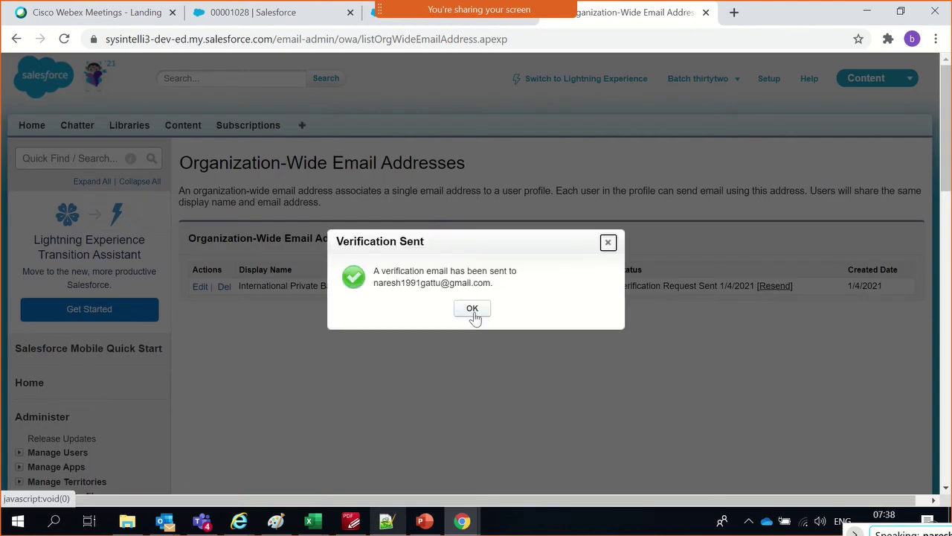
left_click(472, 309)
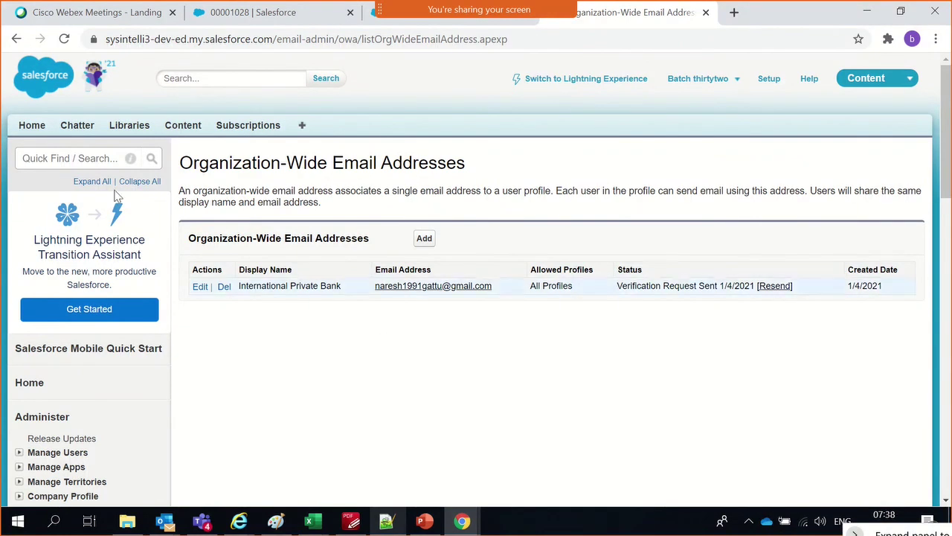
Reload the organization-wide email addresses list and check the entry's verification status and display name
left_click(63, 42)
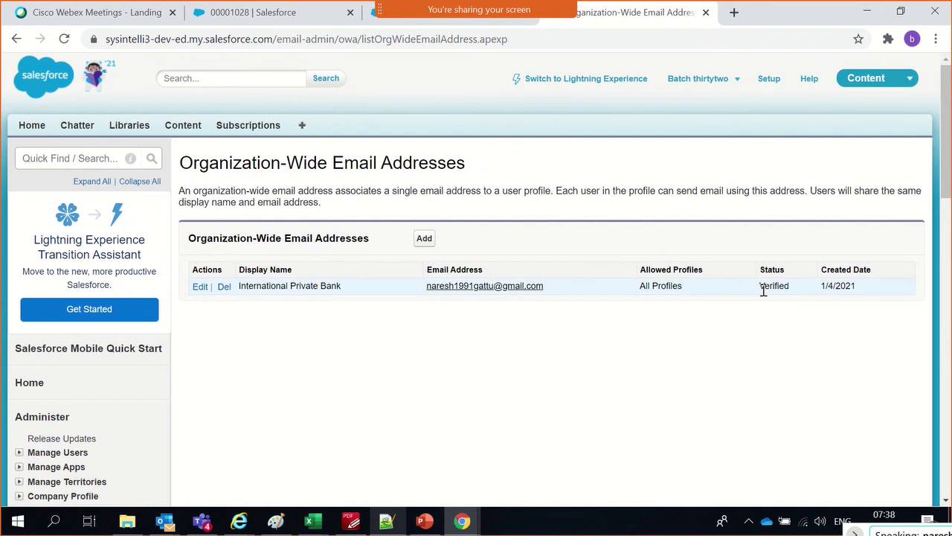
double_click(765, 287)
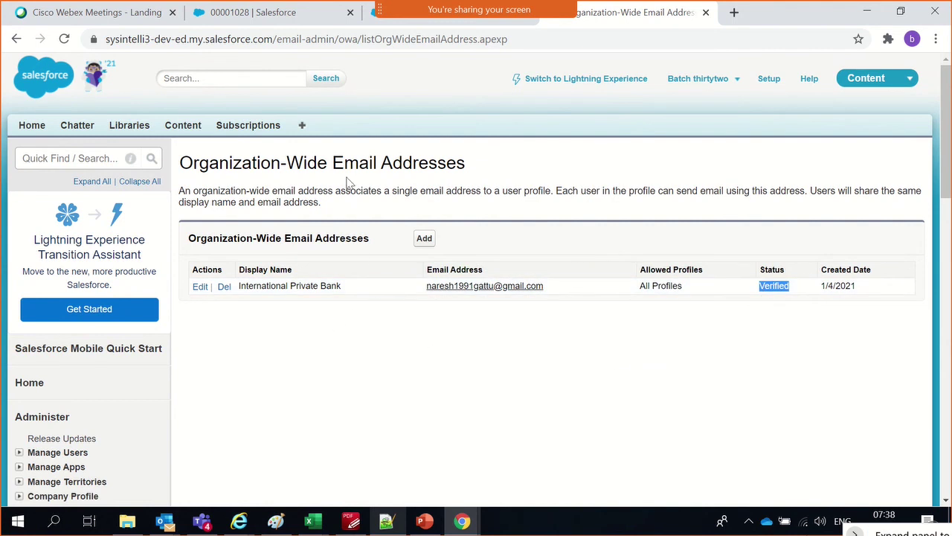
left_click(327, 12)
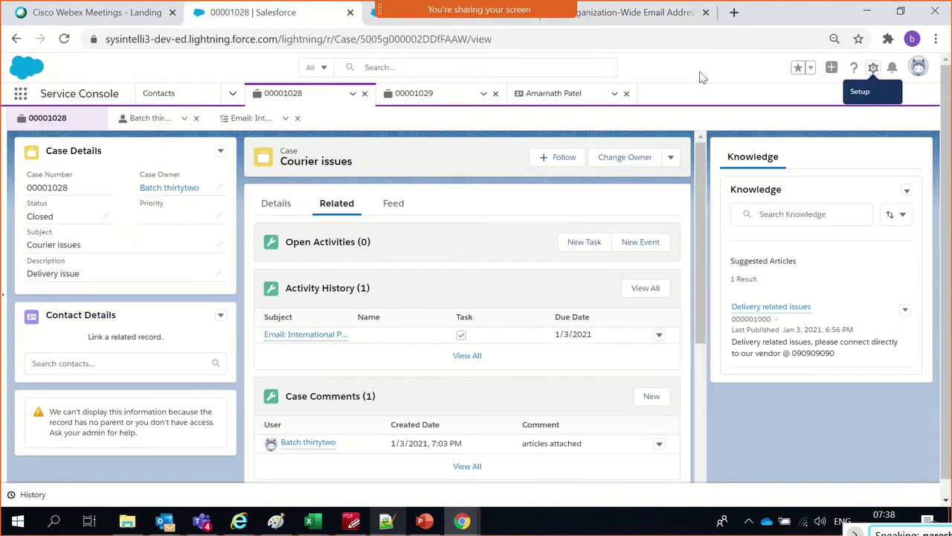
left_click(588, 21)
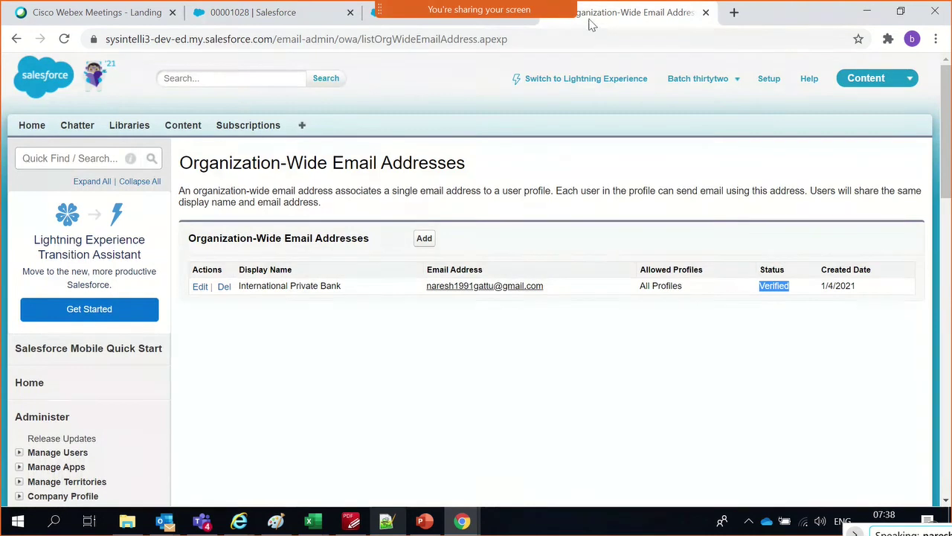
left_click_drag(238, 290, 345, 291)
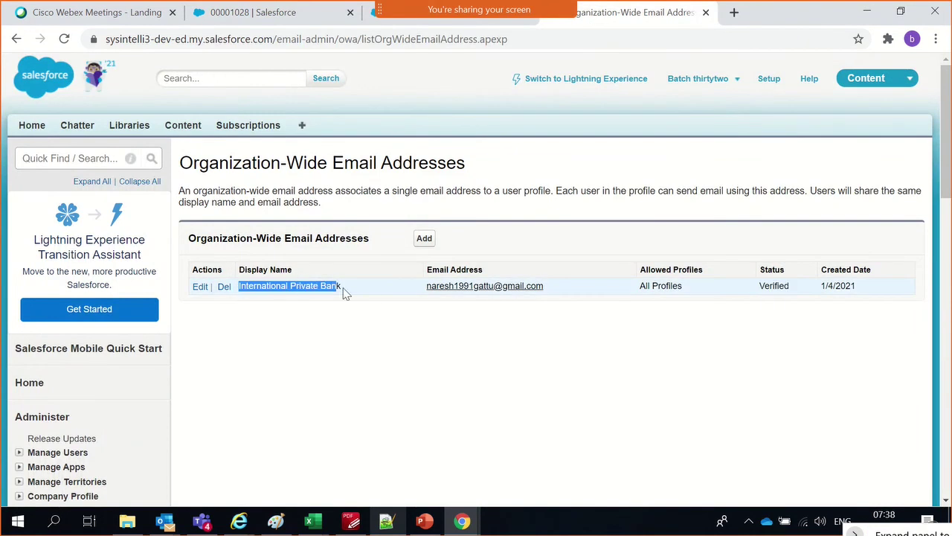
Copy the verified organization-wide email address into the Email Address field of the case auto-response rule entry
left_click(402, 24)
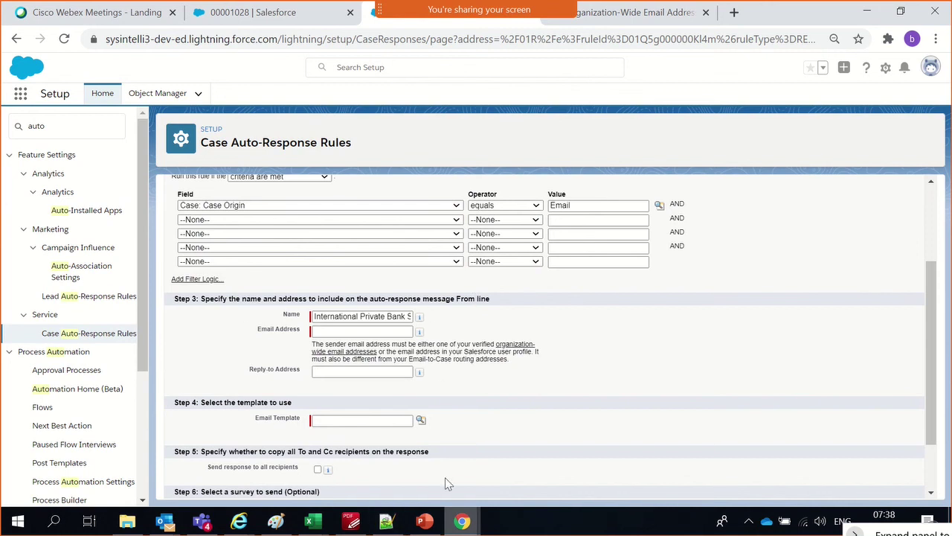
left_click(623, 13)
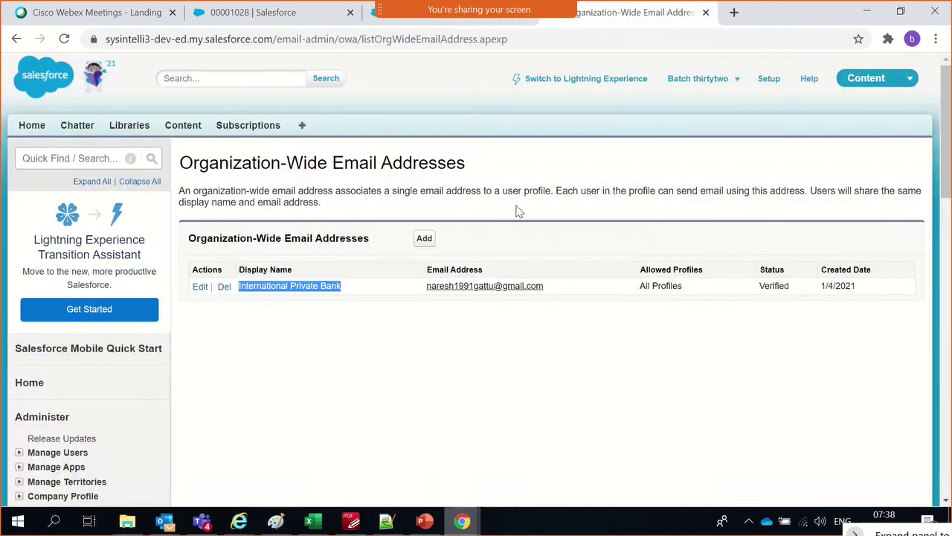
left_click_drag(558, 287, 416, 293)
key("ctrl+c")
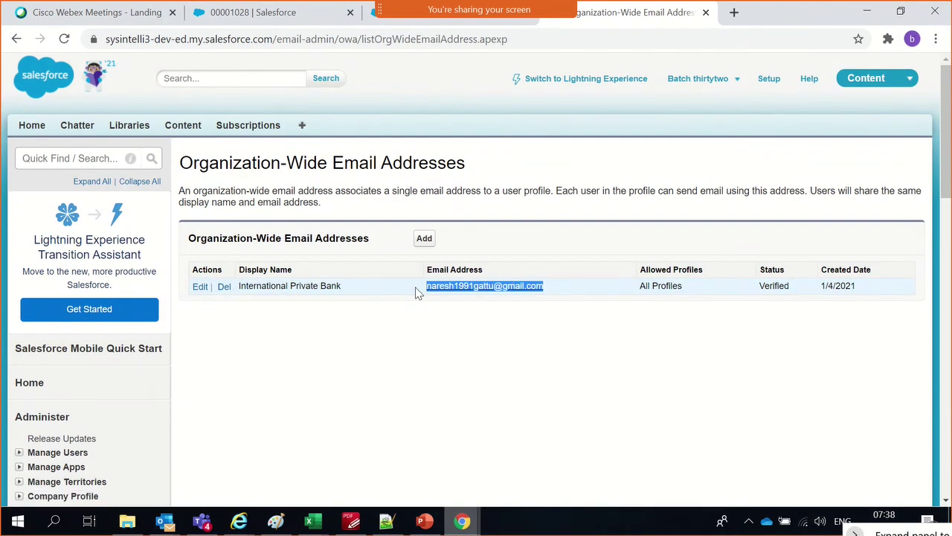
left_click(379, 23)
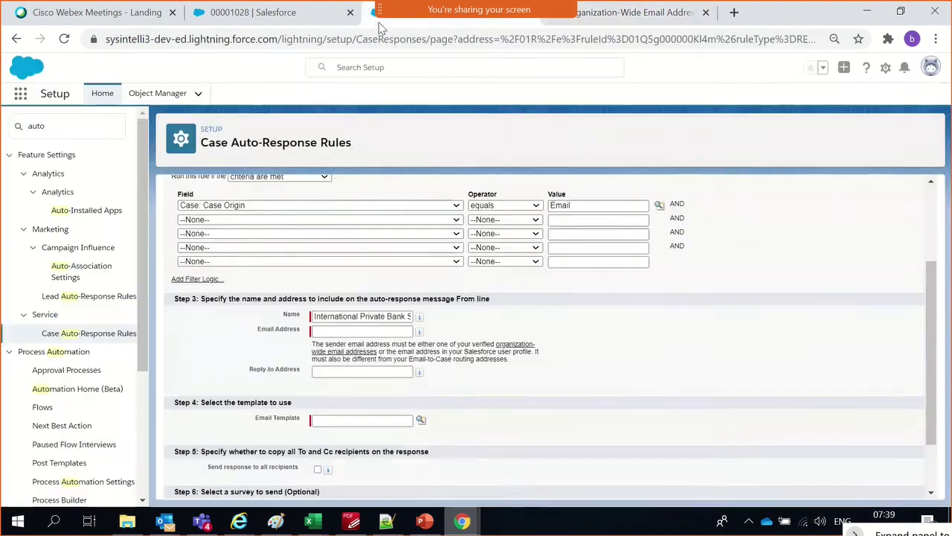
left_click(339, 329)
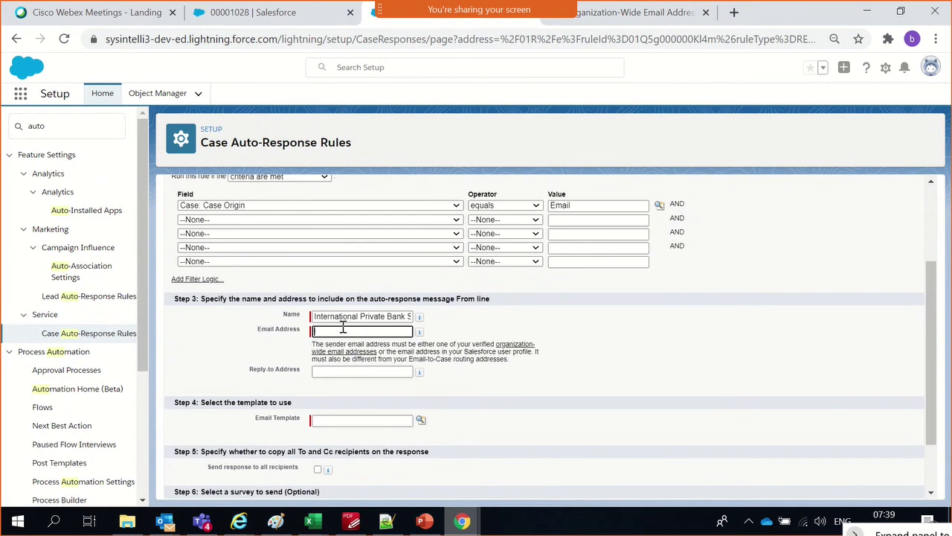
key("ctrl+v")
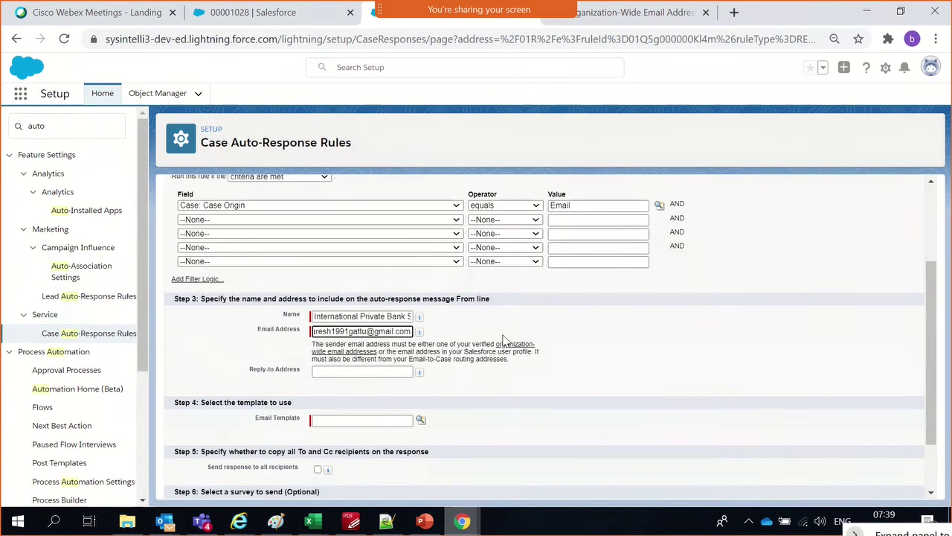
key("Tab")
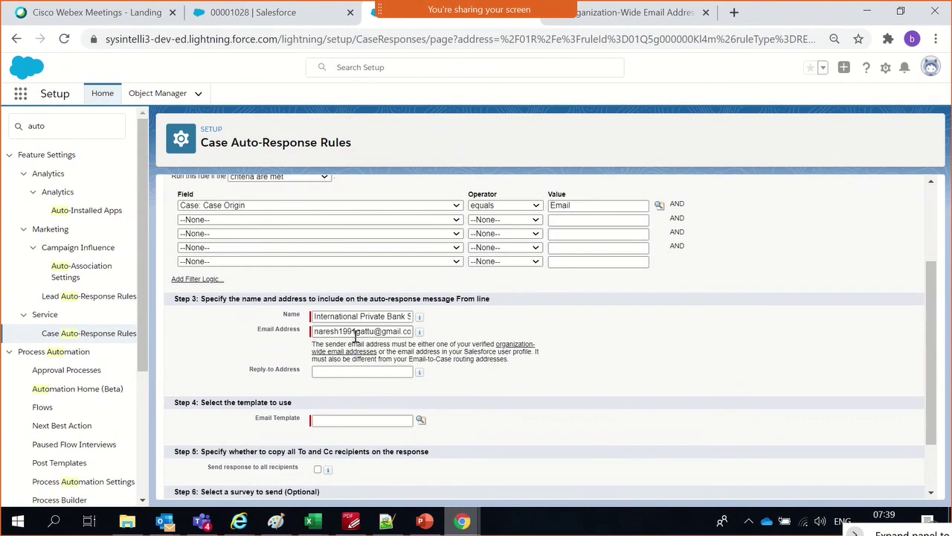
Read the note under the Email Address field about verified sender addresses and Email-to-Case routing addresses
left_click_drag(357, 343, 610, 354)
left_click(610, 354)
triple_click(438, 360)
left_click(667, 365)
left_click_drag(521, 364, 468, 361)
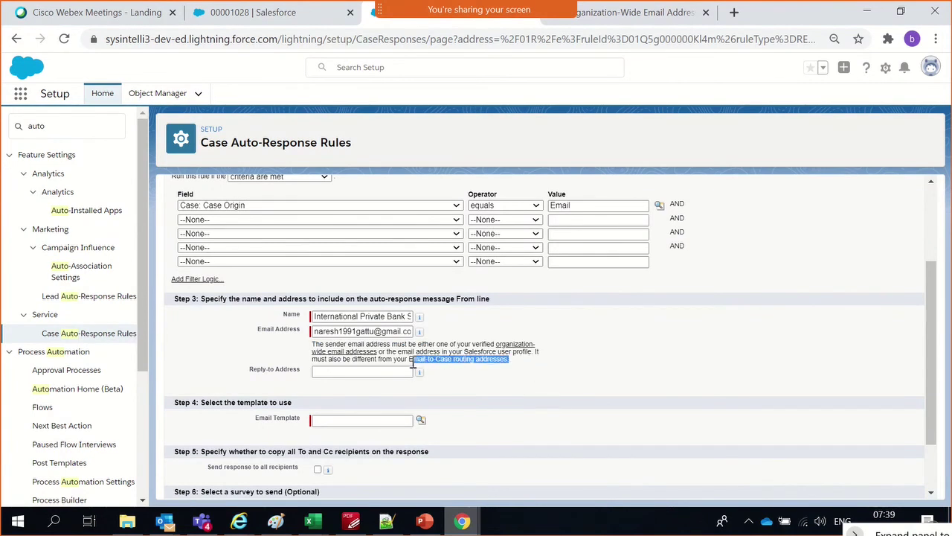
left_click(608, 370)
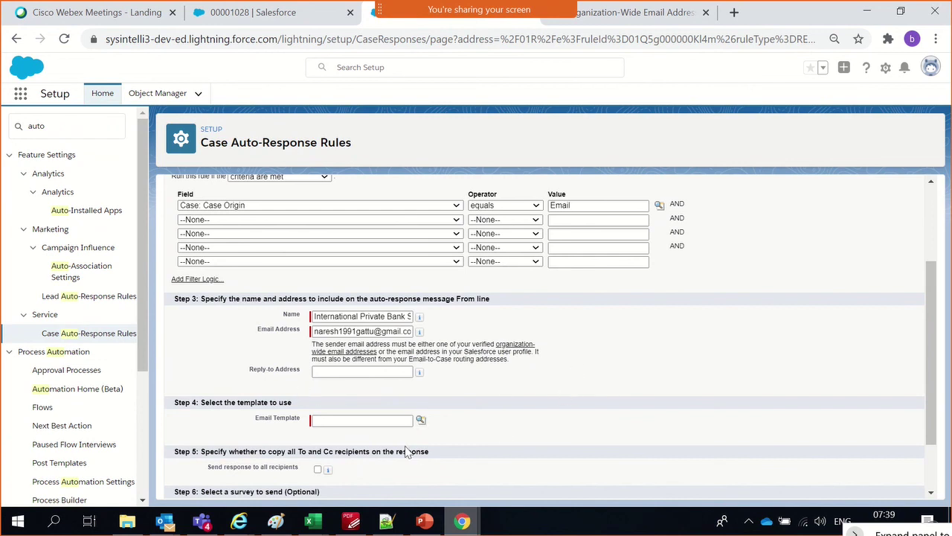
Open the Email Template lookup for the rule entry and look through the unfiled public classic templates
scroll(317, 419, "down", 1)
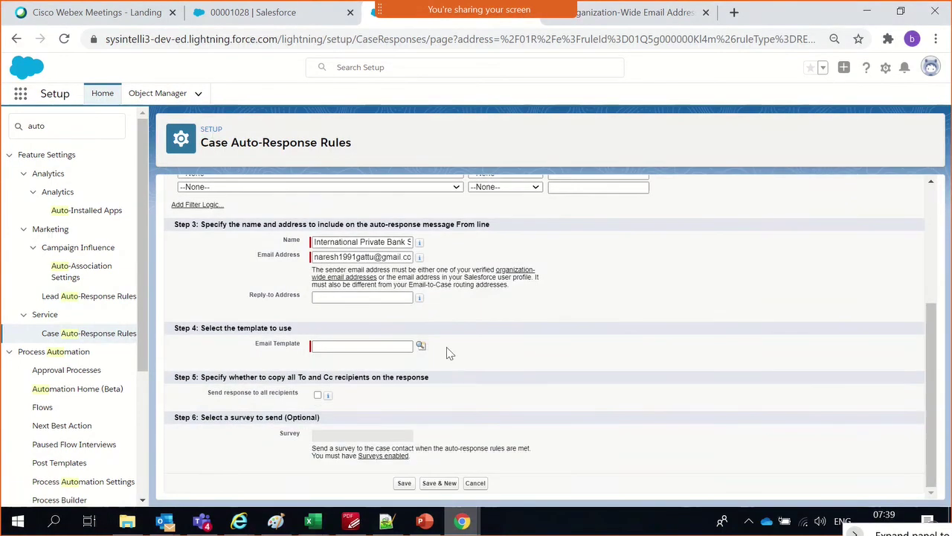
left_click(421, 346)
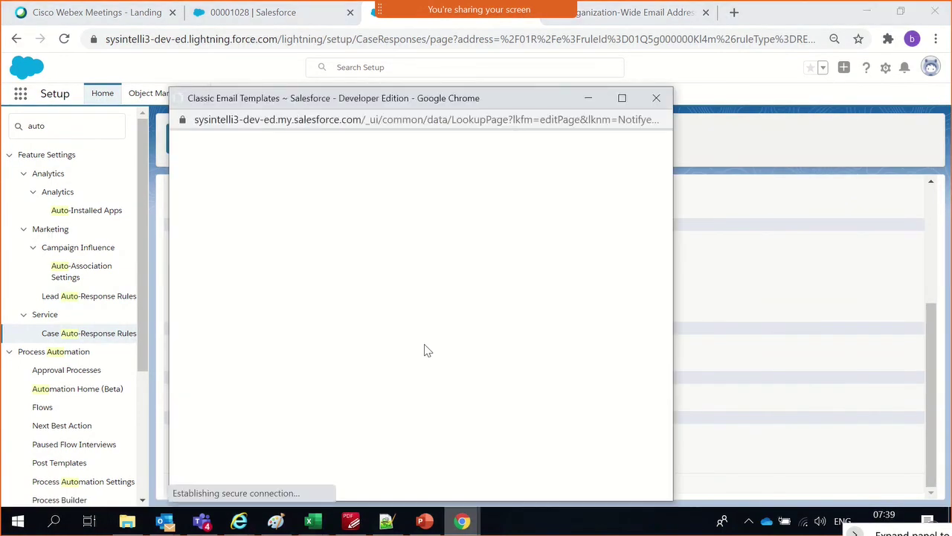
scroll(319, 357, "down", 3)
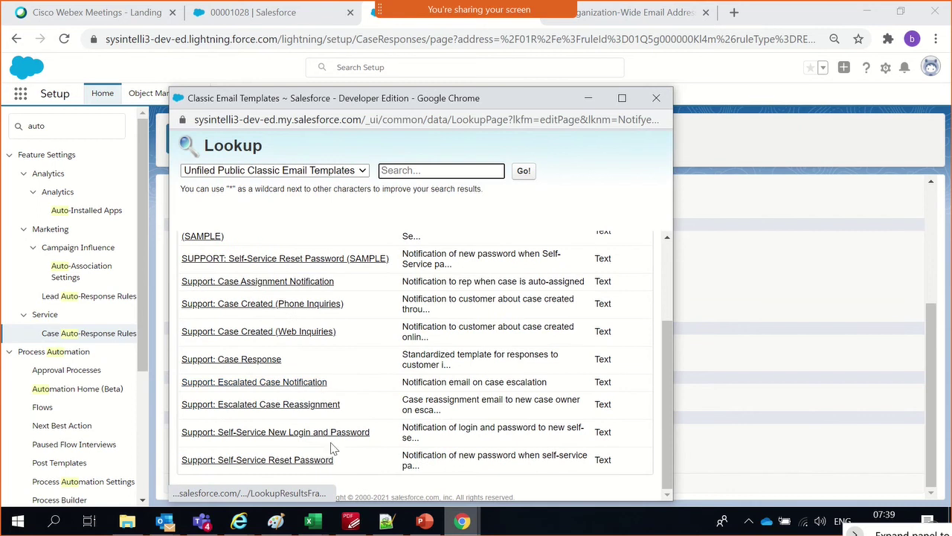
scroll(335, 367, "up", 1)
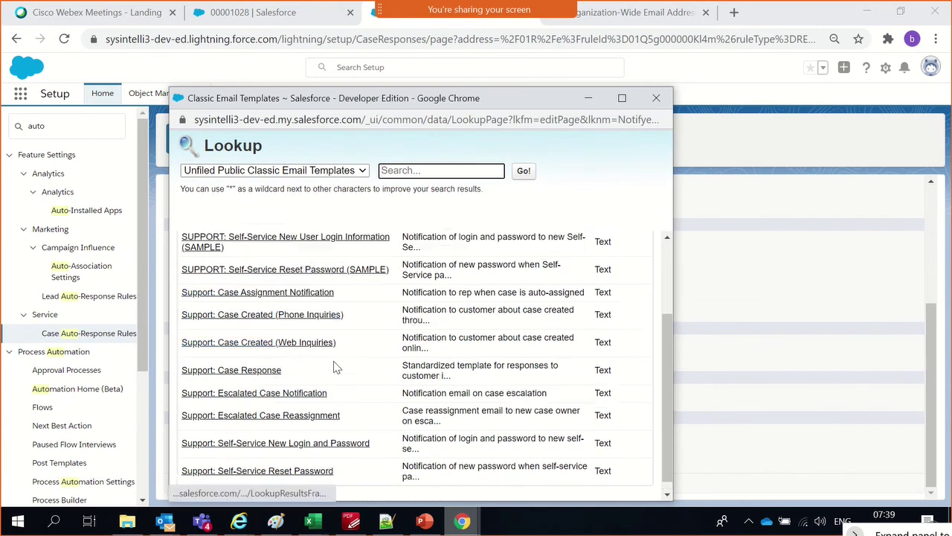
scroll(335, 367, "up", 3)
scroll(359, 429, "down", 3)
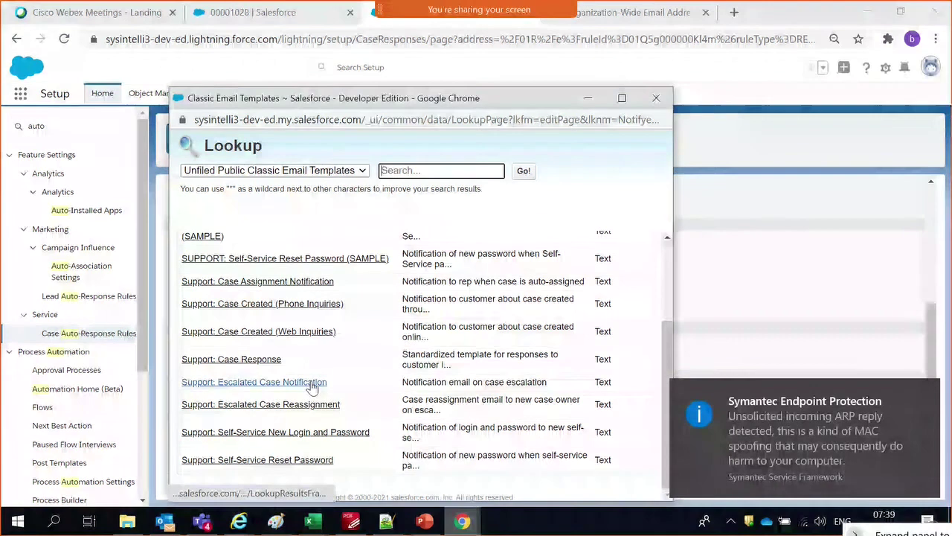
scroll(314, 383, "up", 3)
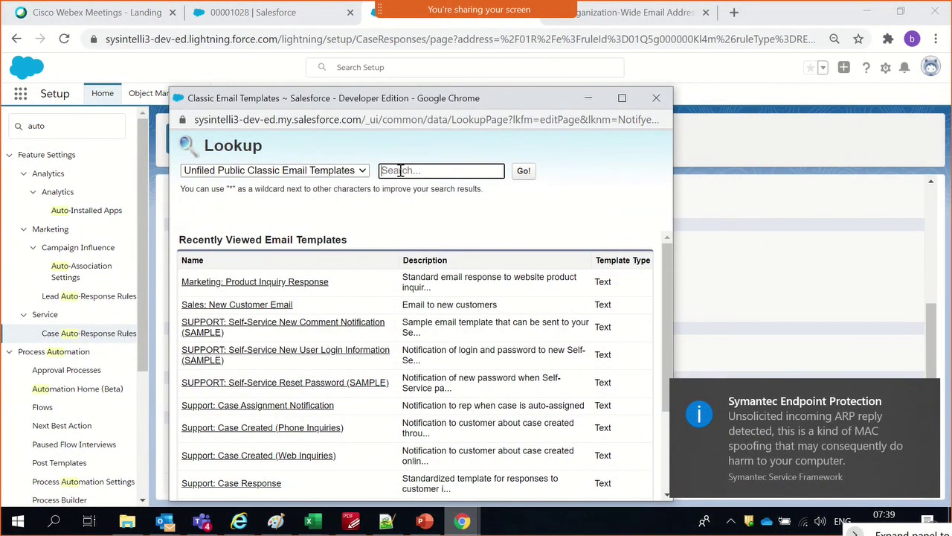
Search the template lookup for "*Auto*", clear the search term and close the lookup without choosing a template
type("*")
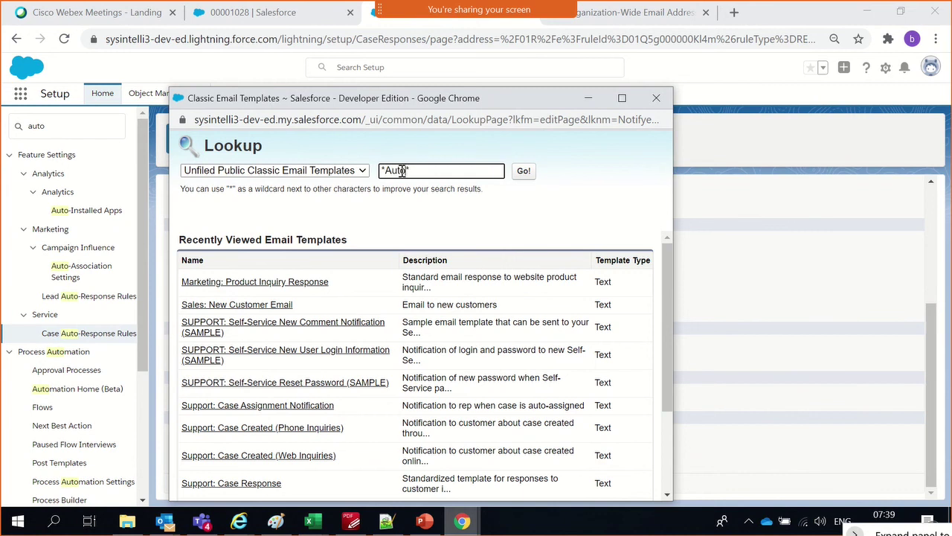
type("Auto*")
key("Return")
left_click_drag(407, 171, 380, 170)
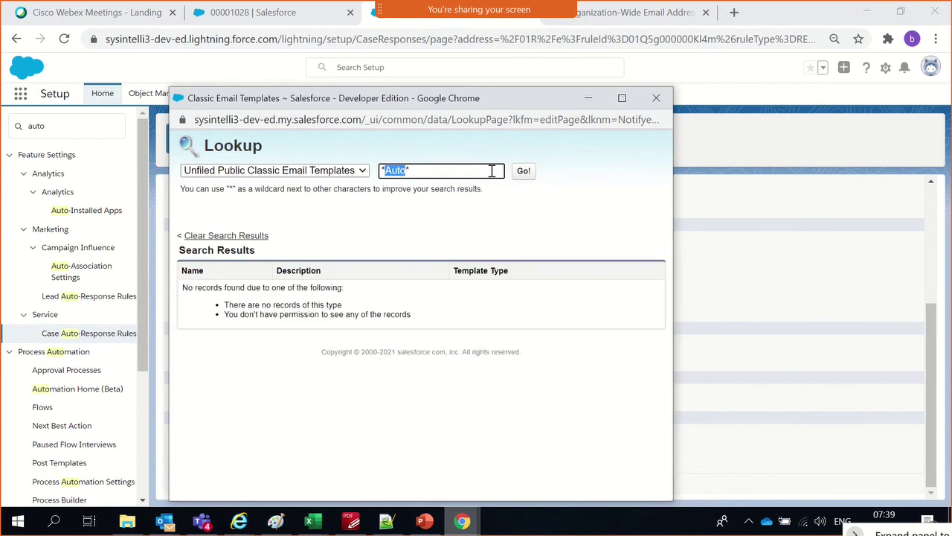
left_click(491, 170)
key("ctrl+a")
key("BackSpace")
left_click(656, 98)
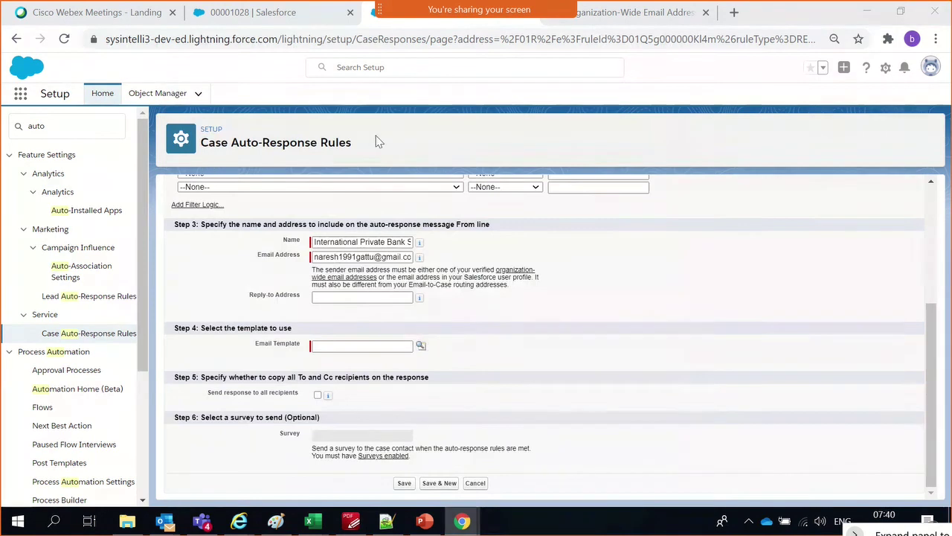
Find Classic Email Templates in Setup by searching for "classi" and open that page in a separate browser tab
left_click(87, 136)
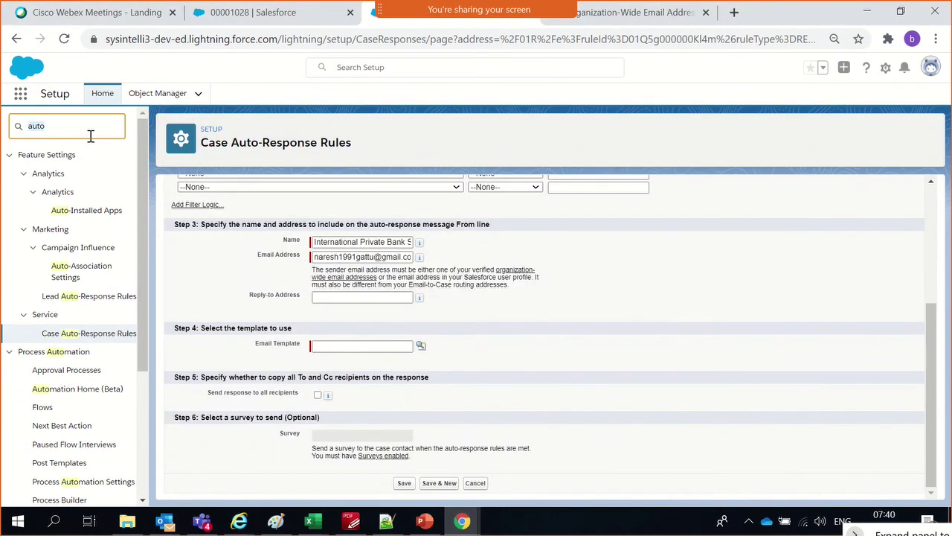
key("ctrl+a")
type("classi")
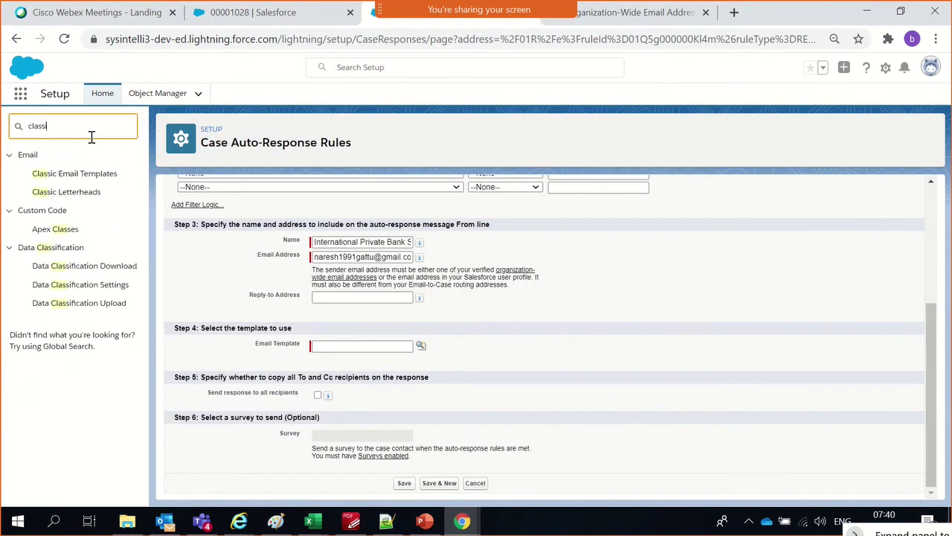
left_click(101, 180)
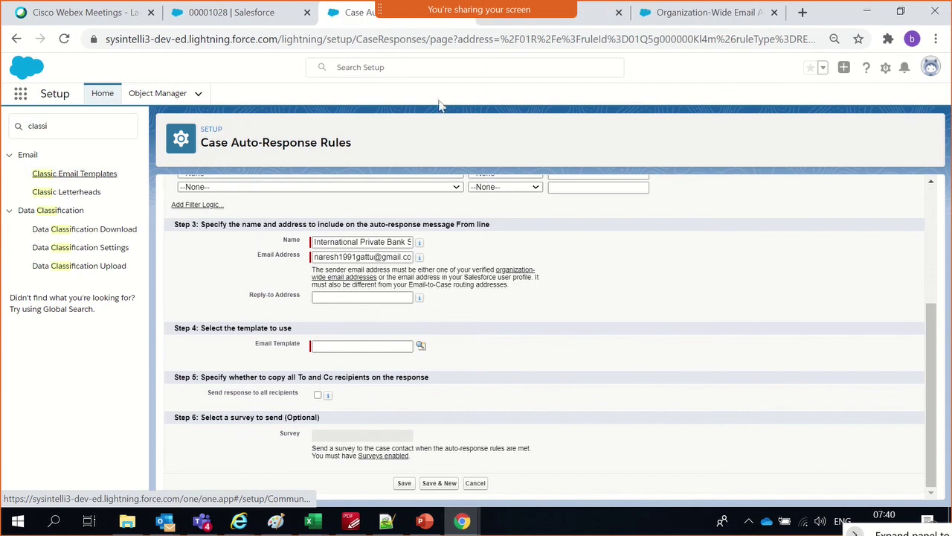
left_click(588, 23)
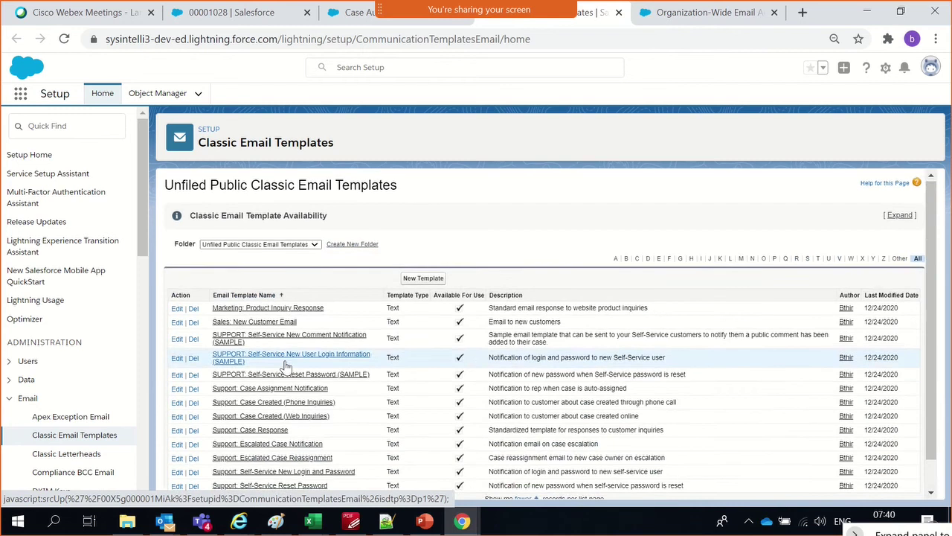
Open the Support: Case Response template and review its subject and plain text content
scroll(283, 364, "down", 1)
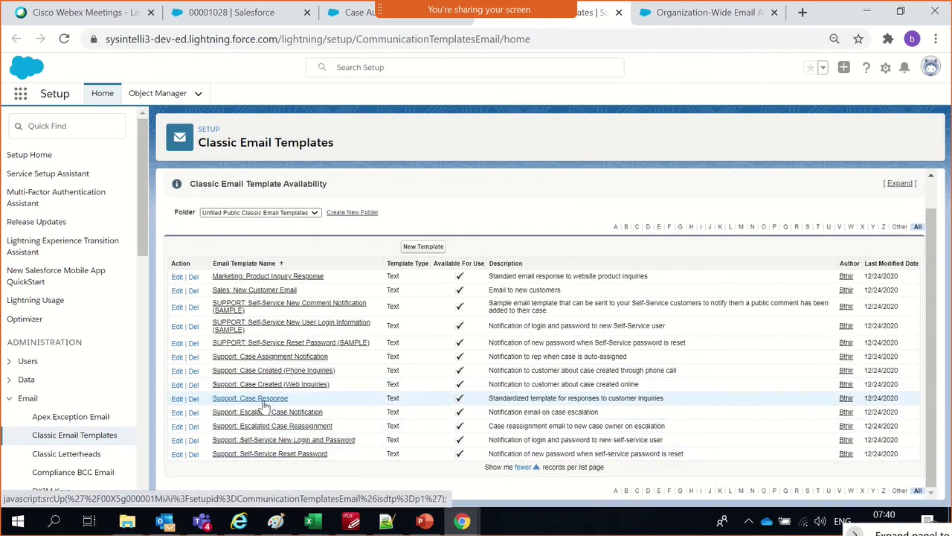
left_click(264, 401)
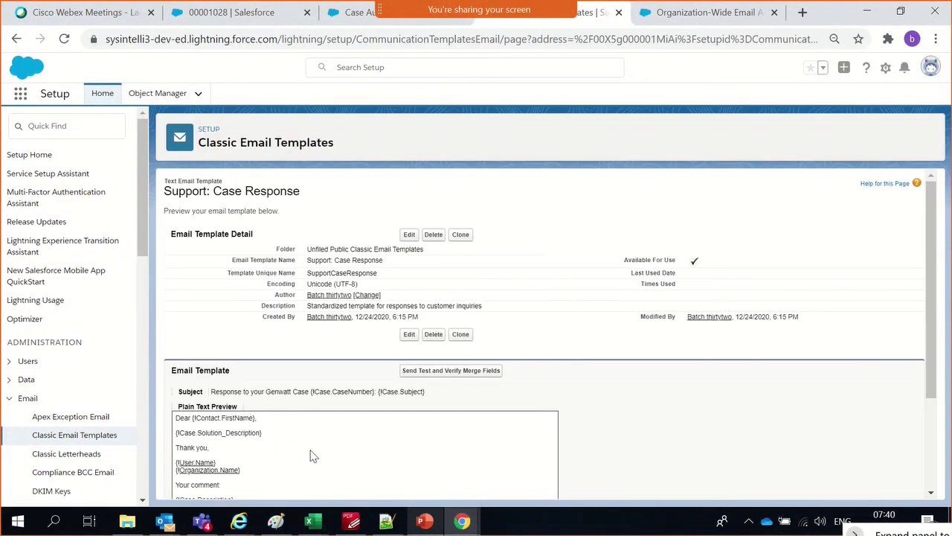
scroll(313, 456, "down", 1)
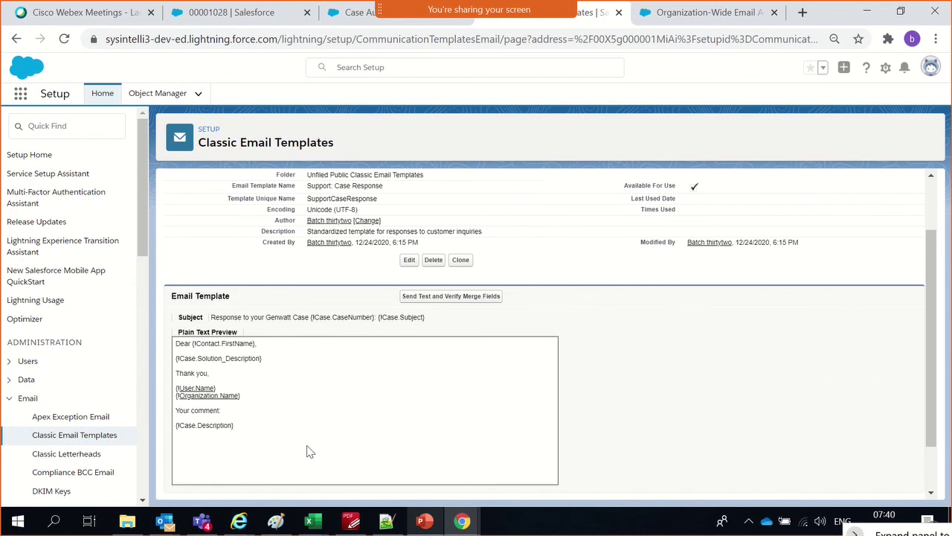
Clone the Support: Case Response template, name the copy "Support: Case Auto Response" and try to save it
left_click(461, 260)
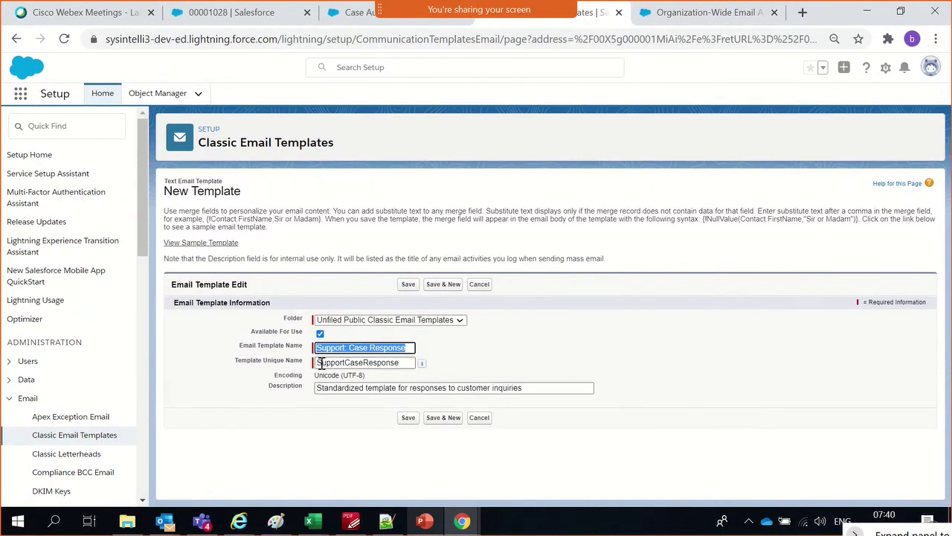
left_click(377, 349)
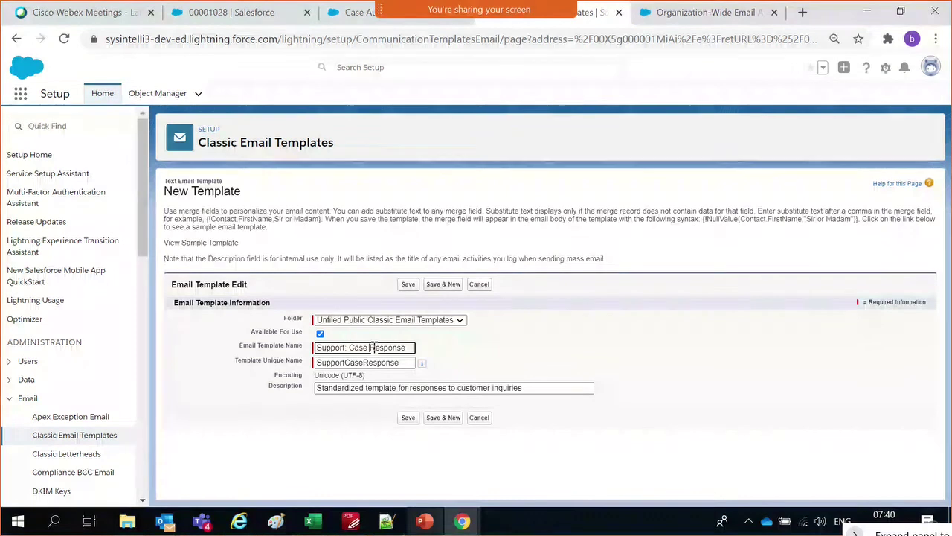
type("Auto")
key("Delete")
key("Delete")
key("Delete")
key("Delete")
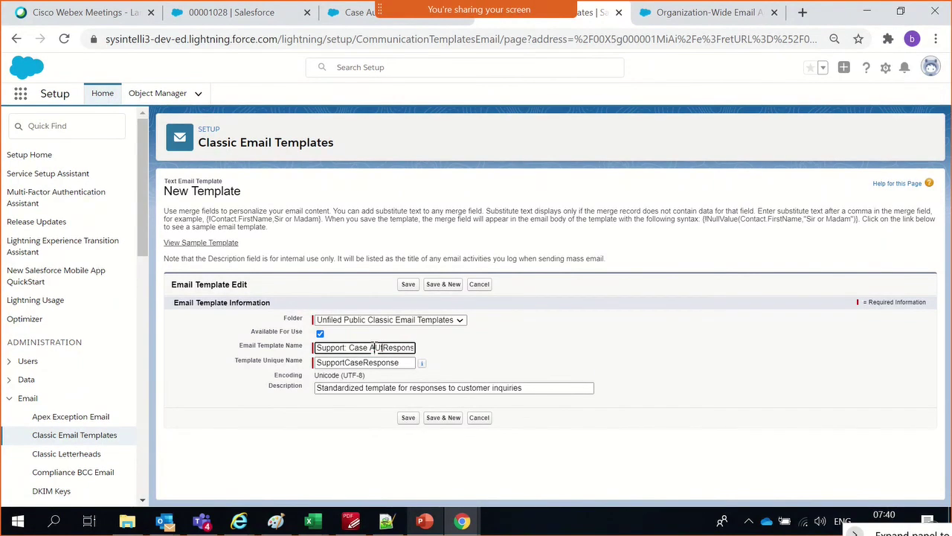
type("uto")
left_click(410, 419)
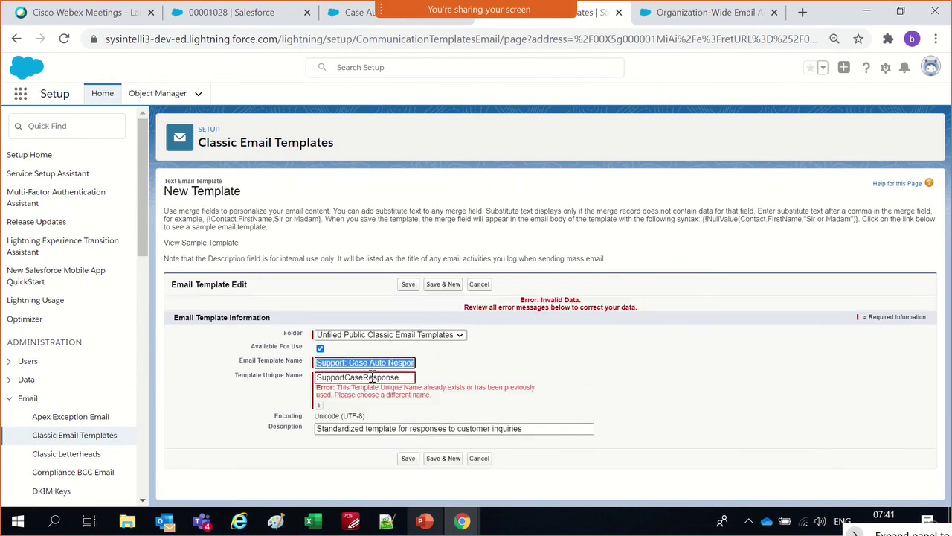
Set the Template Unique Name to SupportCaseAutoResponse, save the cloned template and review its details and plain text preview
left_click(365, 376)
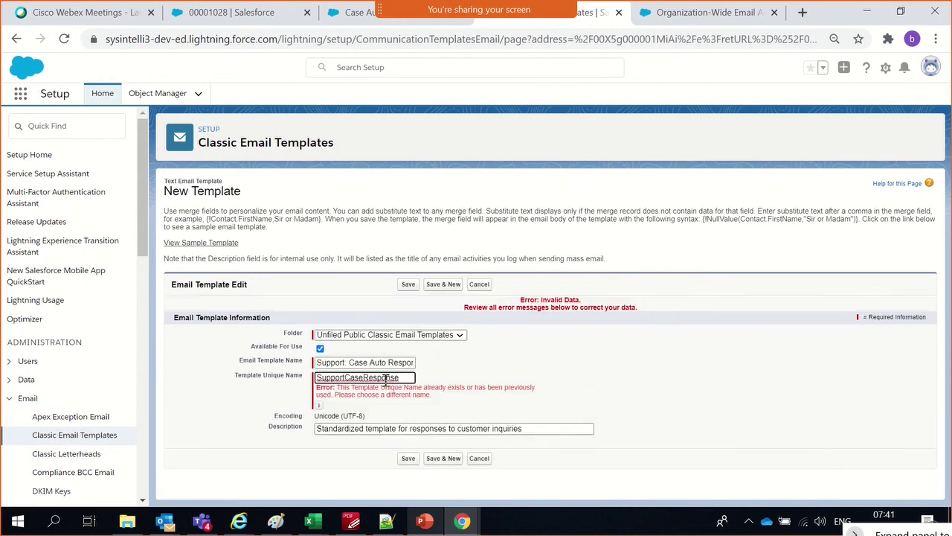
type("AutoRespo")
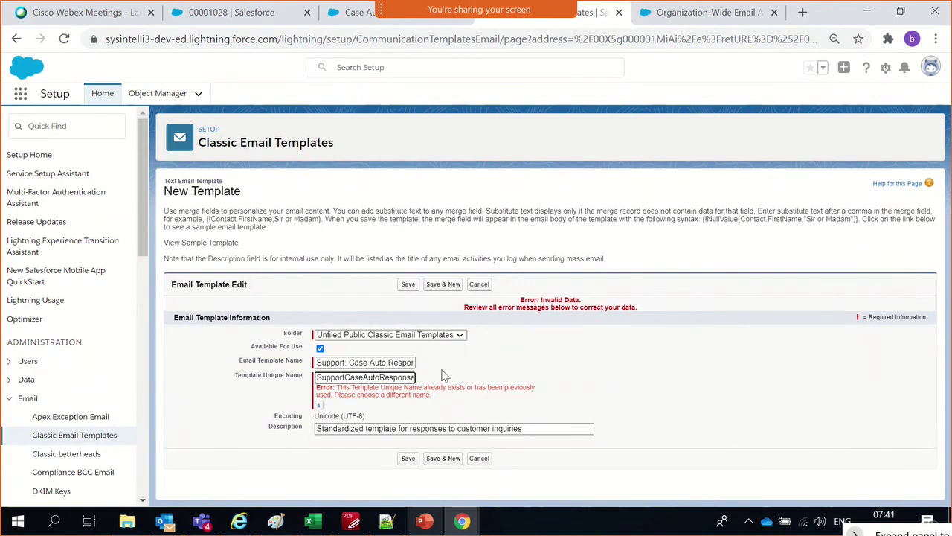
left_click(410, 284)
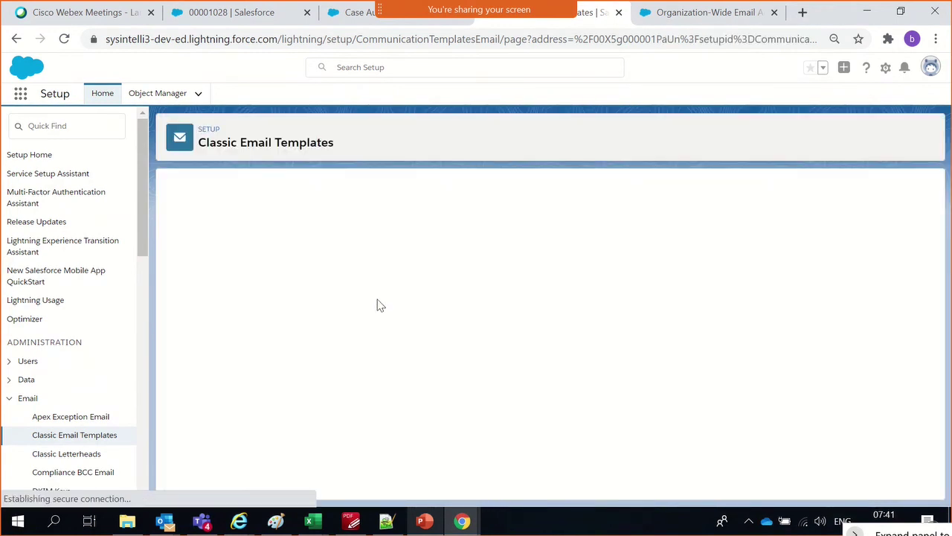
scroll(300, 392, "down", 1)
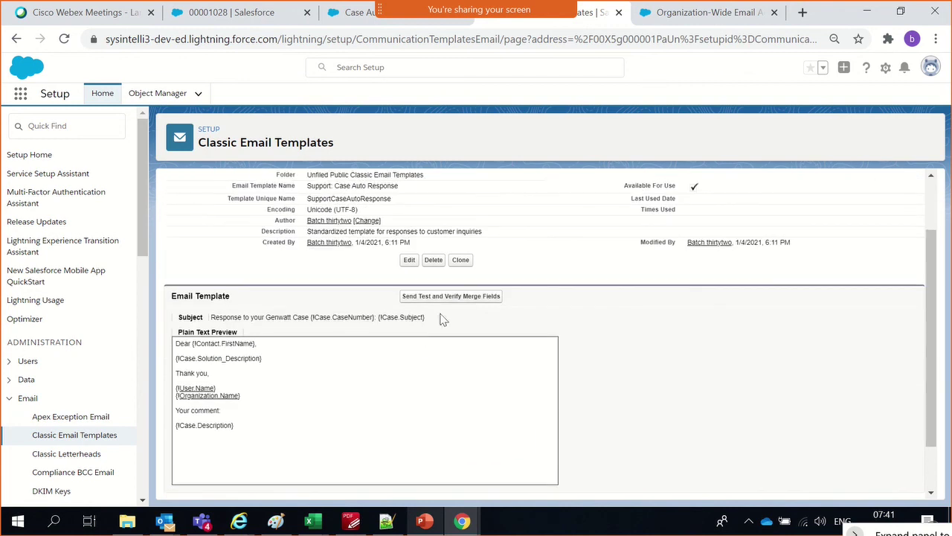
scroll(241, 382, "down", 1)
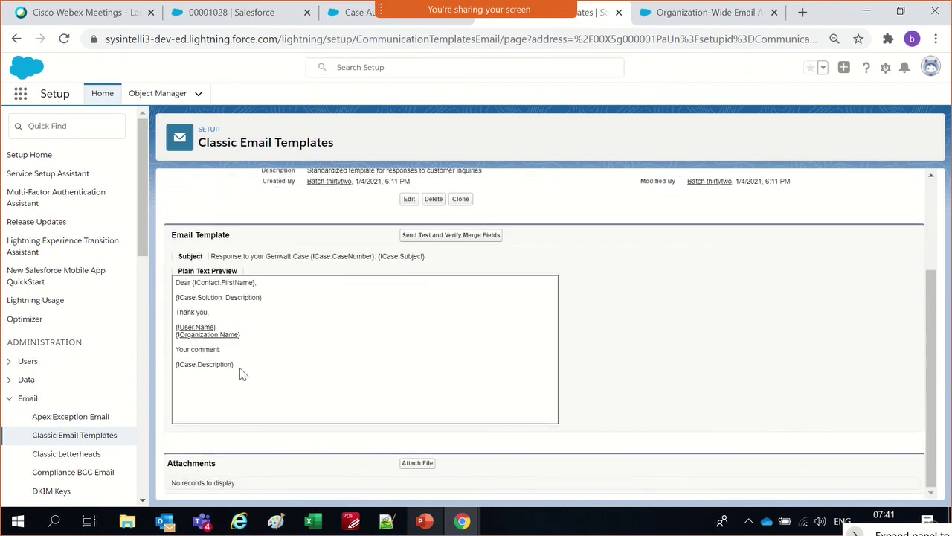
scroll(417, 325, "up", 2)
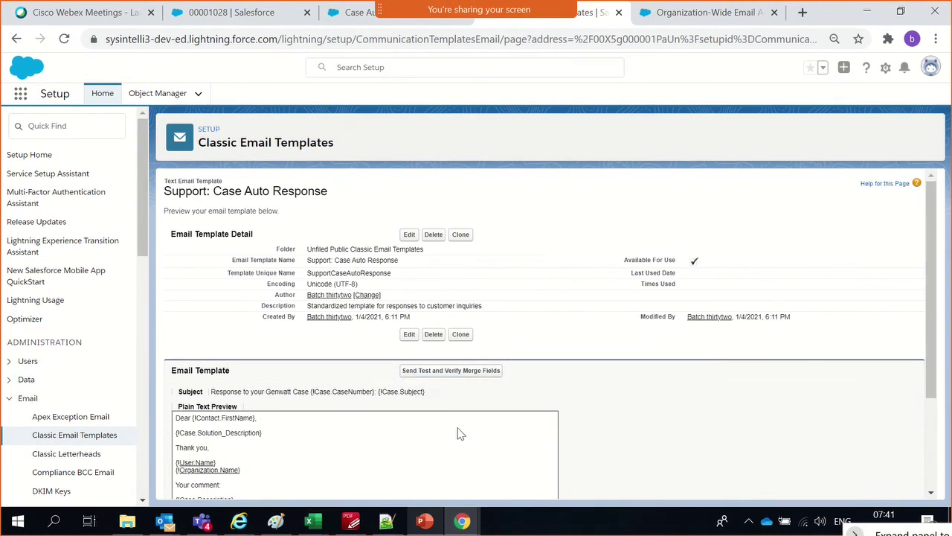
Open the Support: Case Auto Response template for editing and replace the subject wording before the merge fields with "Autoresponse"
scroll(392, 421, "down", 1)
scroll(394, 424, "down", 1)
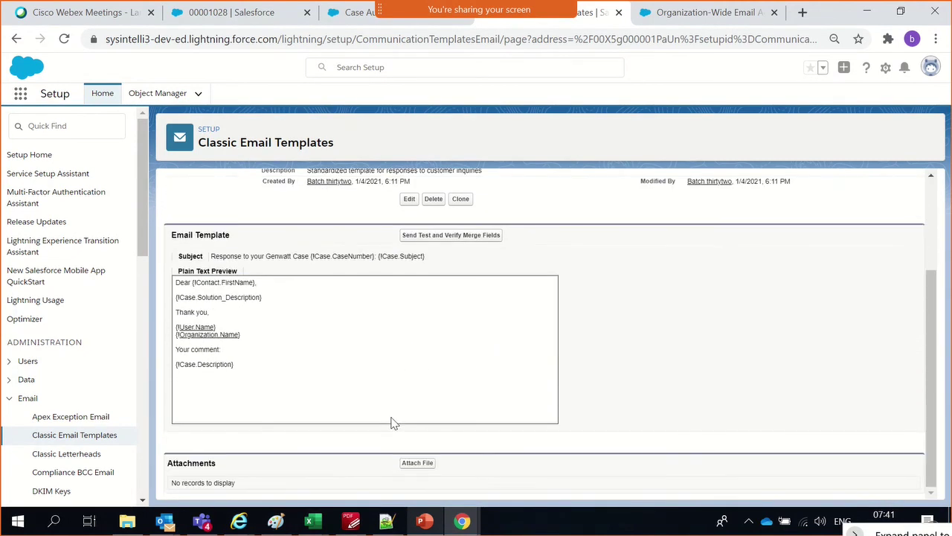
scroll(394, 422, "up", 2)
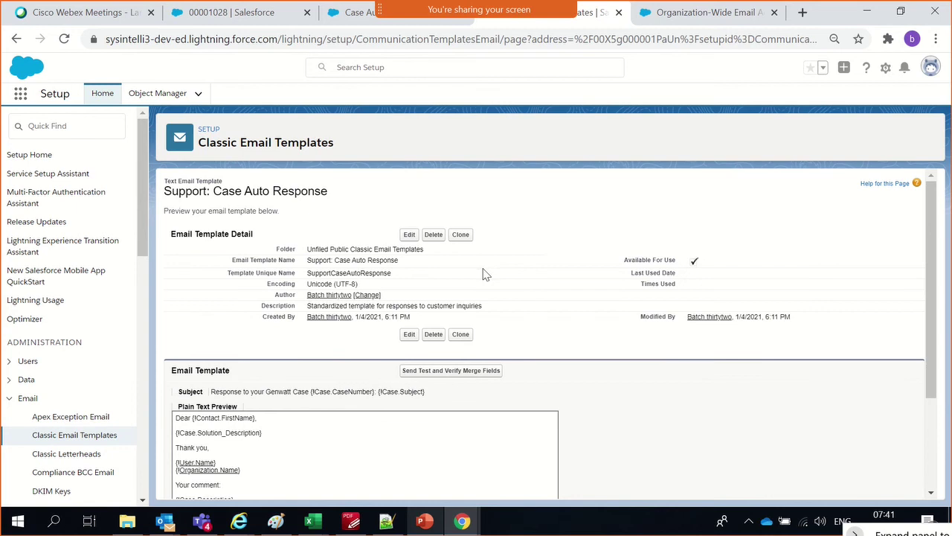
left_click(410, 235)
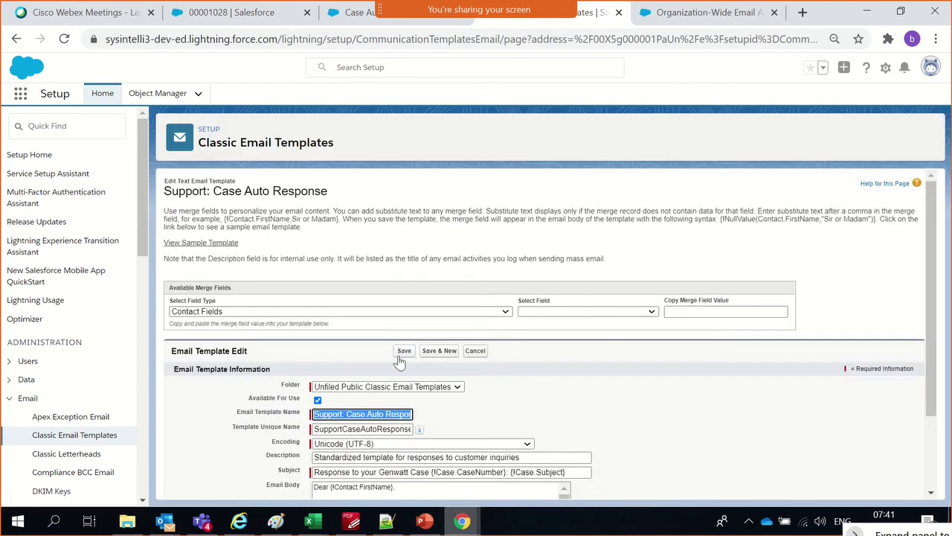
scroll(397, 361, "down", 2)
left_click(341, 421)
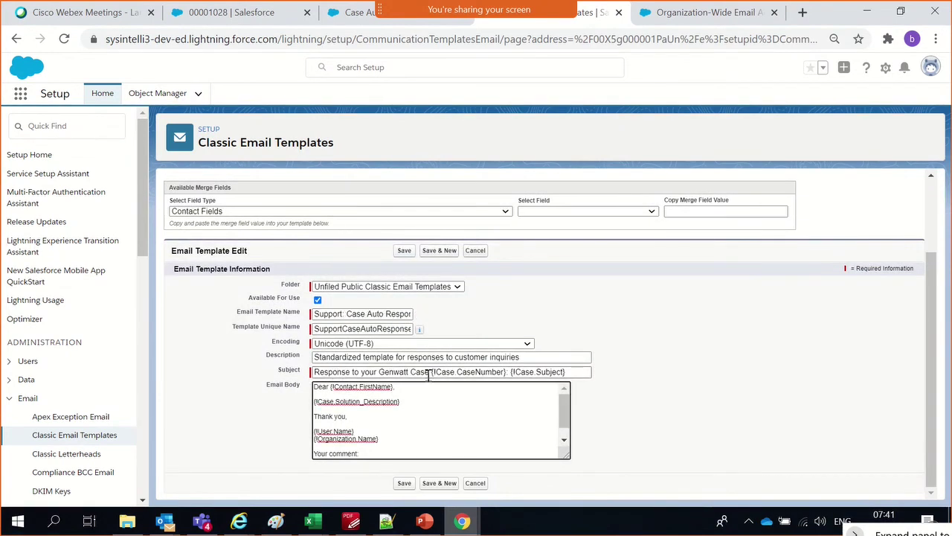
left_click_drag(429, 374, 281, 387)
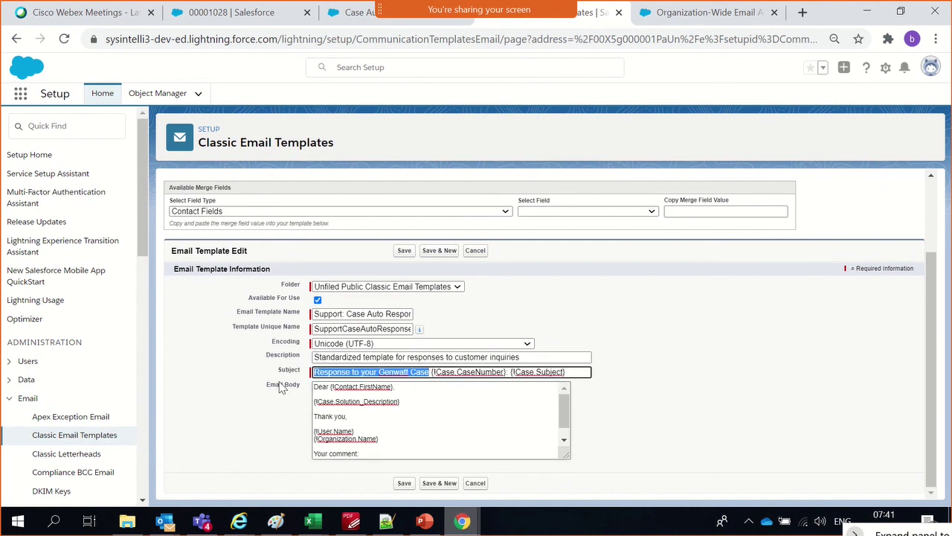
key("BackSpace")
type("Auto")
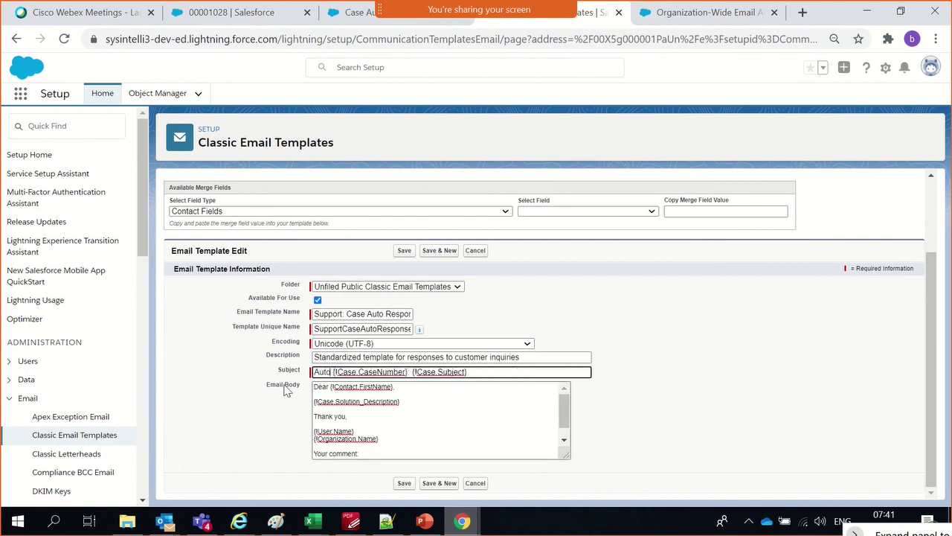
type("rep")
type("sp")
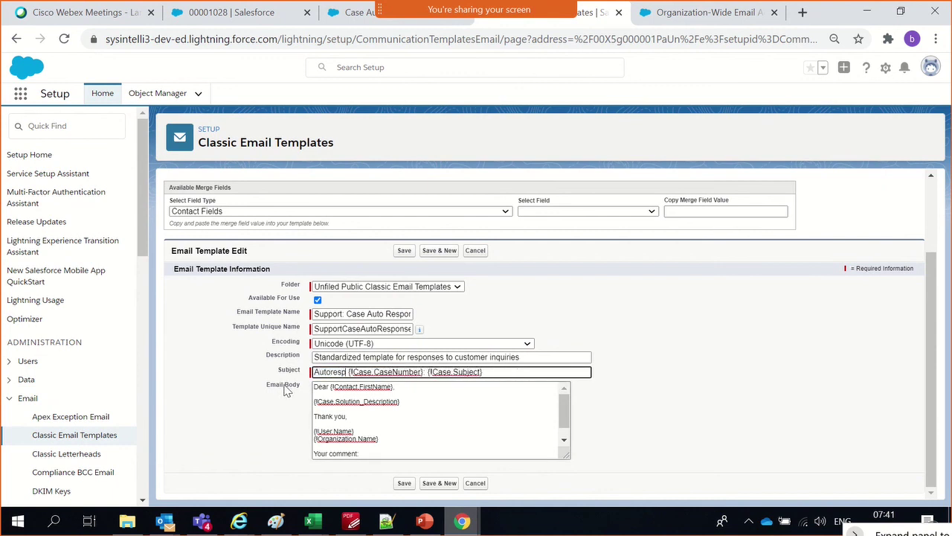
type("onse")
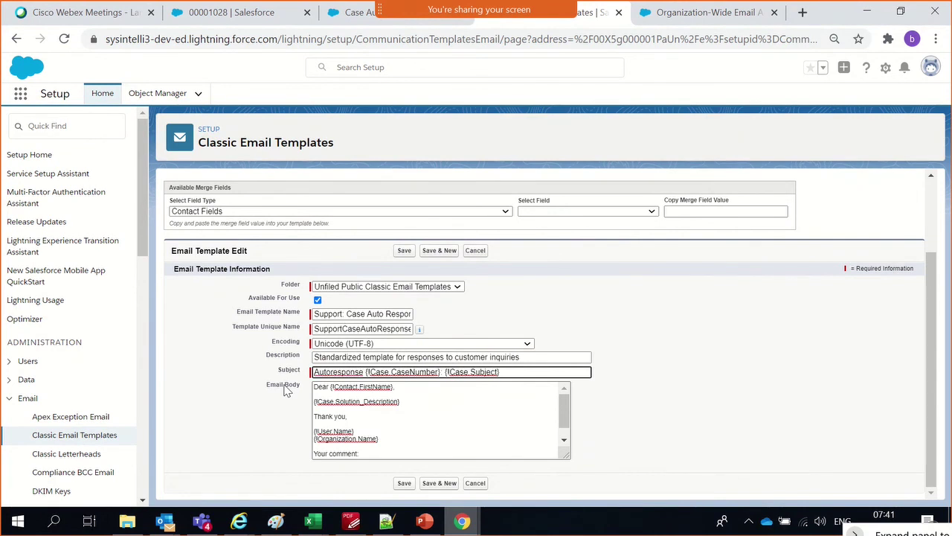
Reword the subject's opening as "IPB Auto Response for Case :" before the case number merge field and save the template
type("{!")
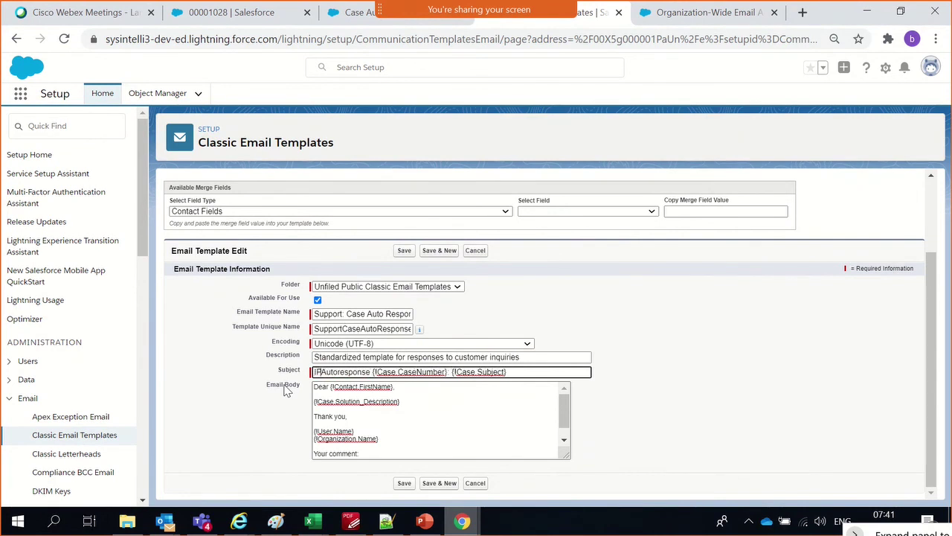
type("PB")
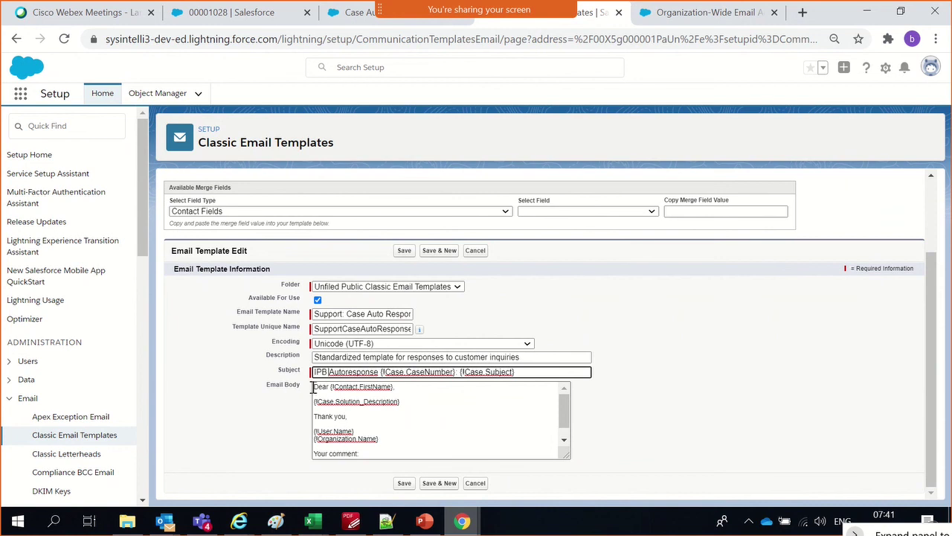
left_click(347, 372)
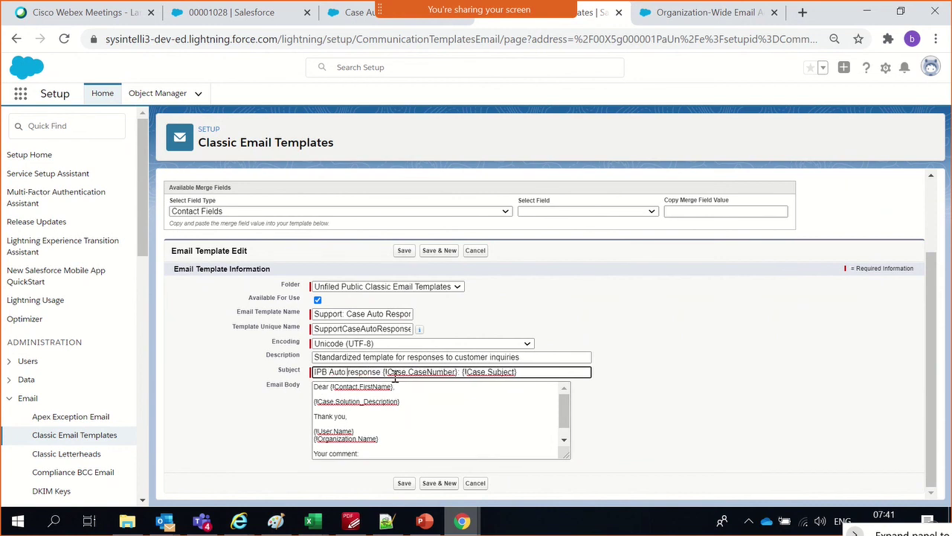
key("Delete")
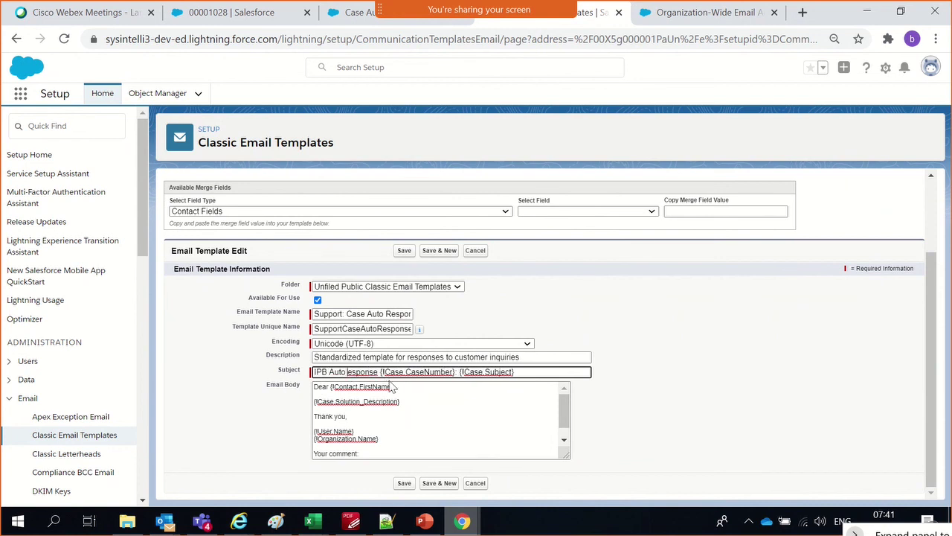
type("R")
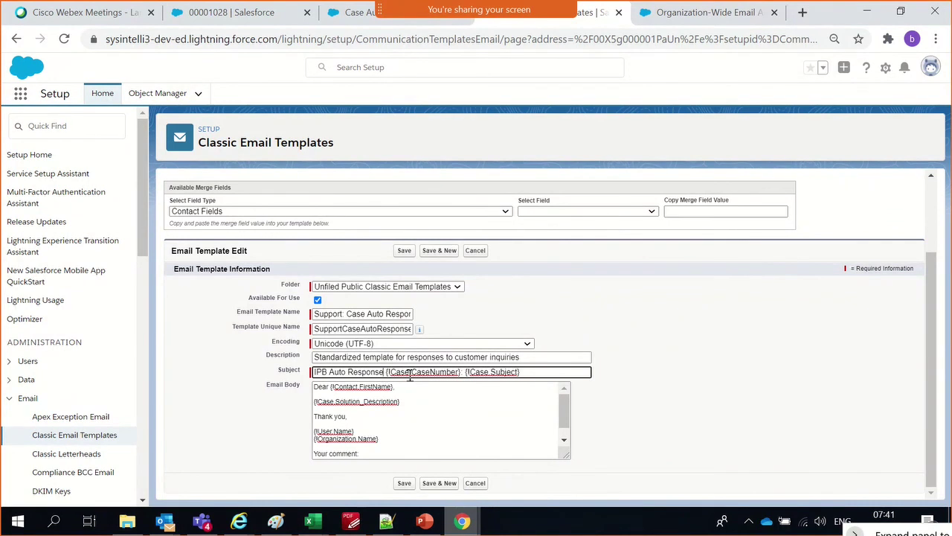
type(" for Case")
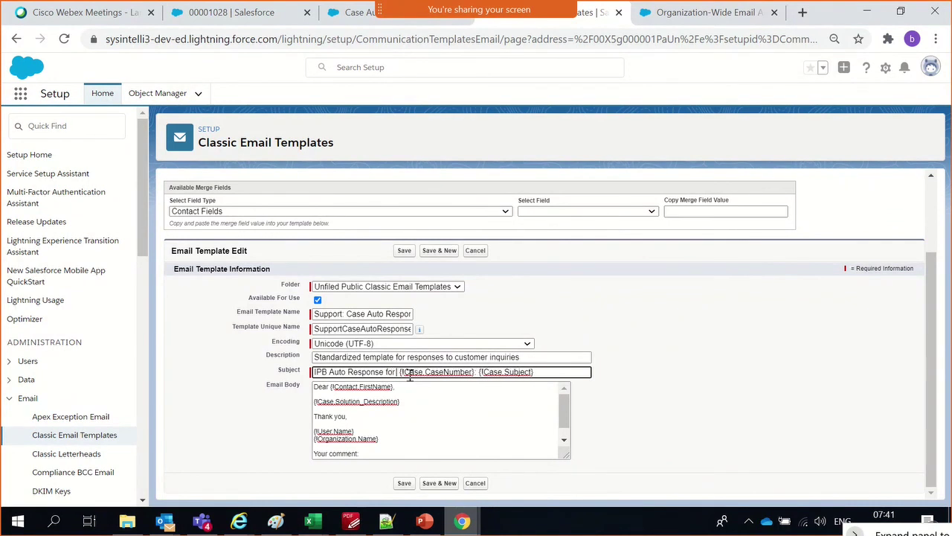
type(" |")
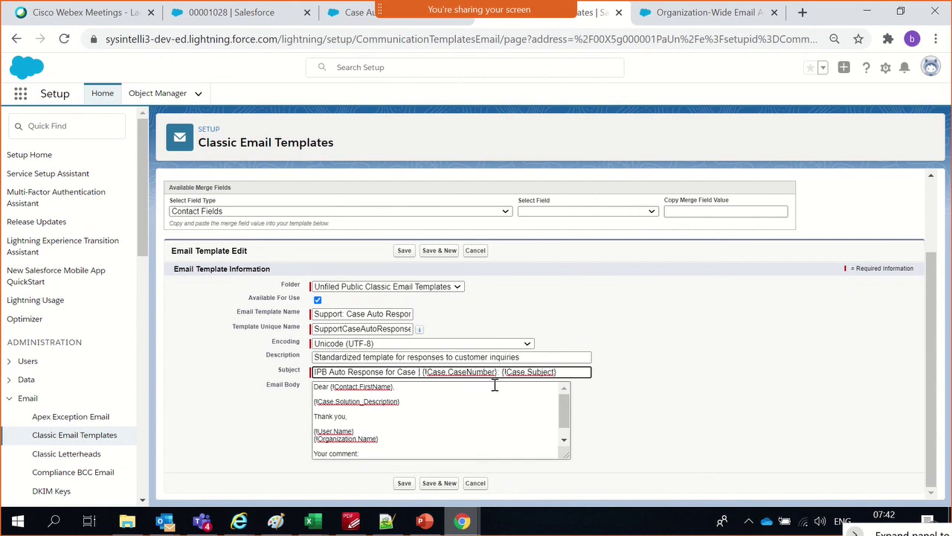
type(":")
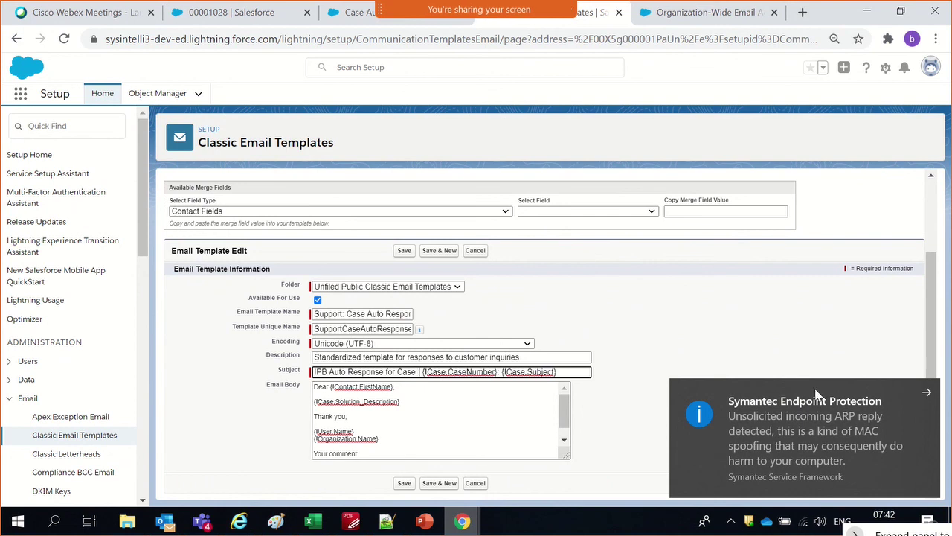
left_click(929, 394)
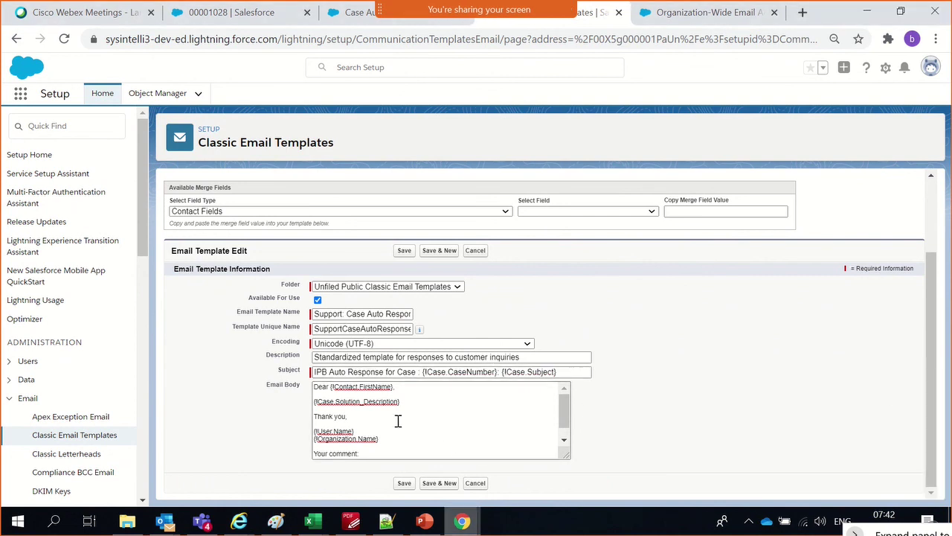
scroll(395, 421, "down", 1)
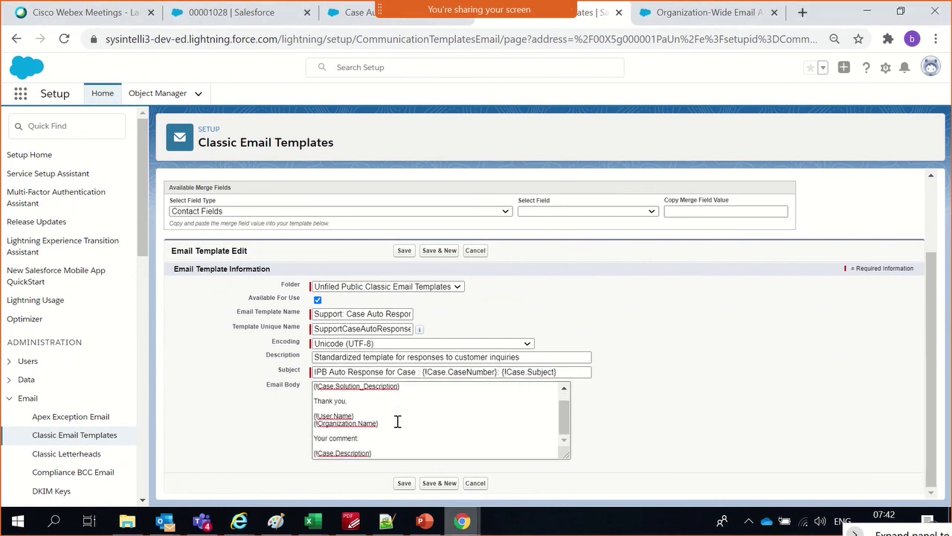
left_click(404, 483)
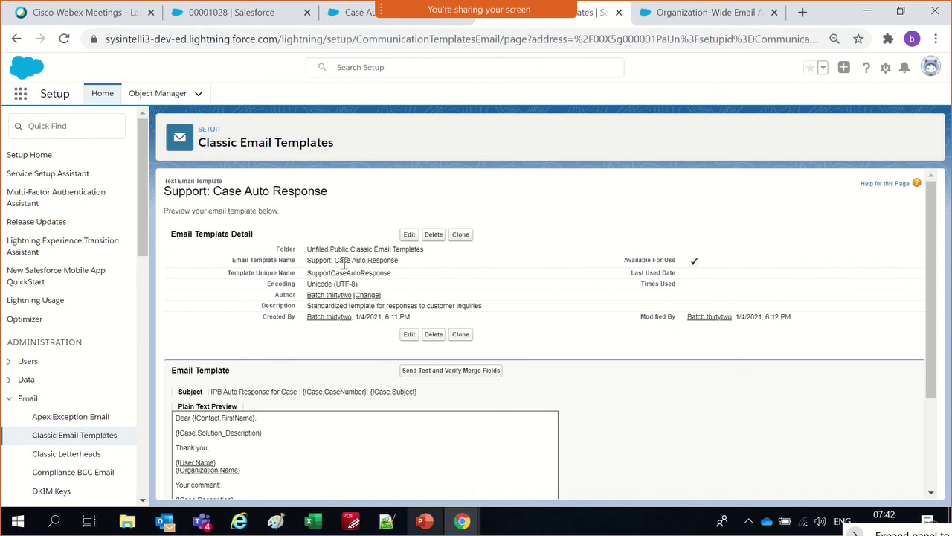
Return to the Custom_Case_ARR rule entry and choose Support: Case Auto Response as its email template
left_click_drag(340, 260, 424, 264)
left_click(434, 265)
left_click(670, 12)
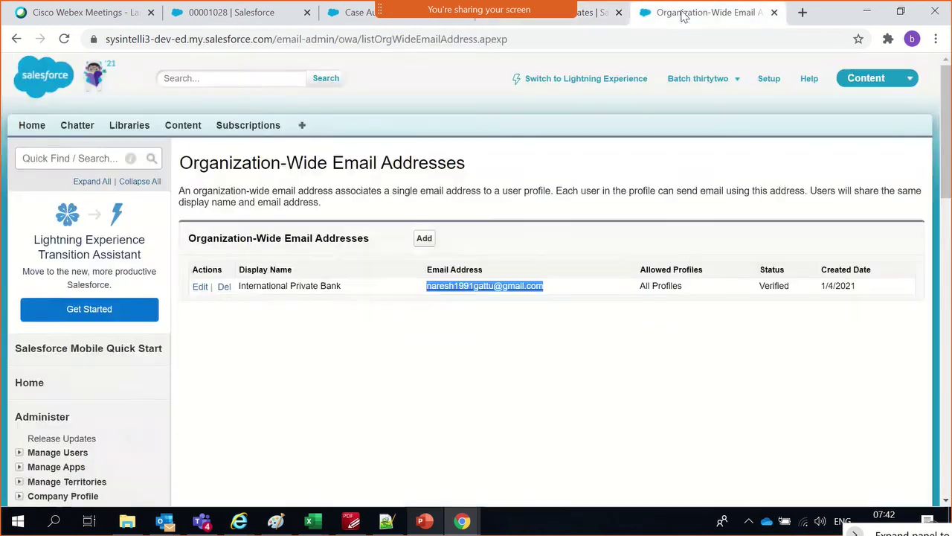
left_click(353, 13)
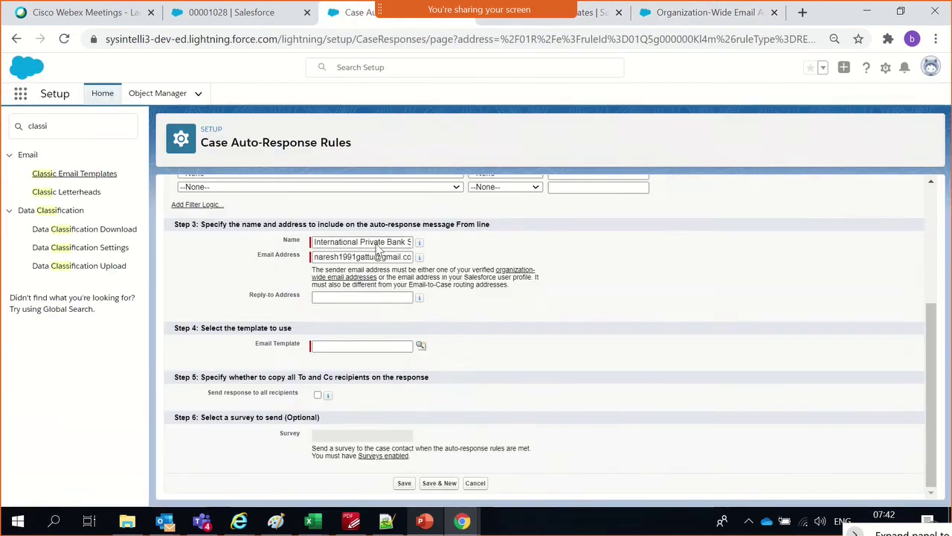
left_click(421, 347)
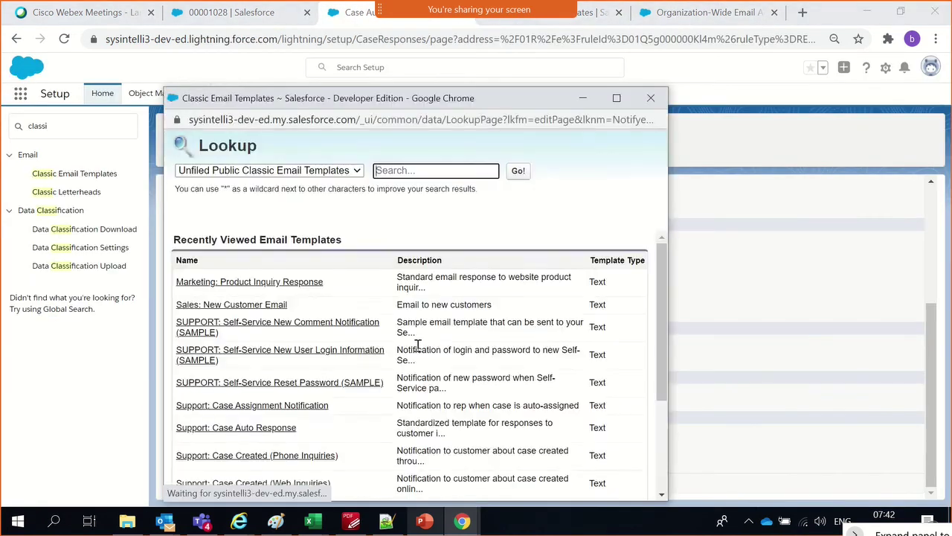
scroll(272, 332, "down", 2)
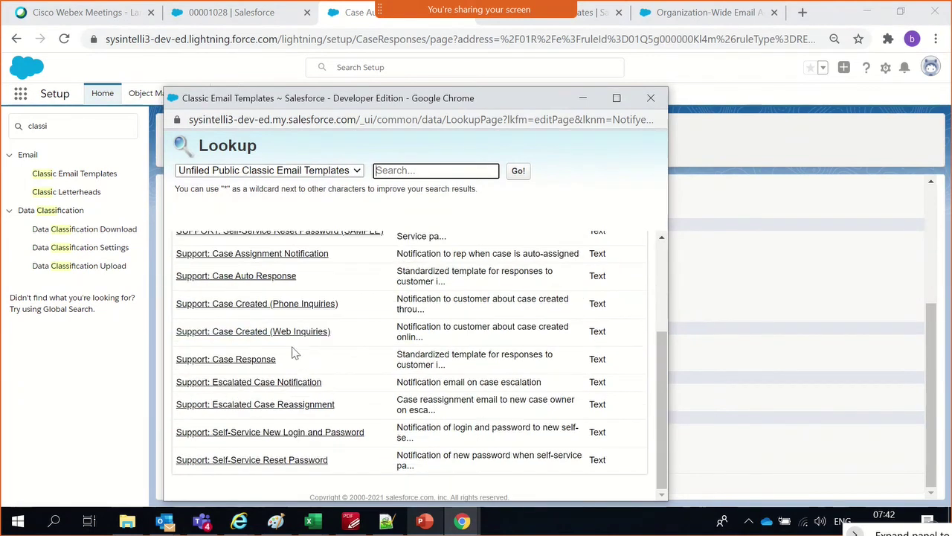
left_click(238, 278)
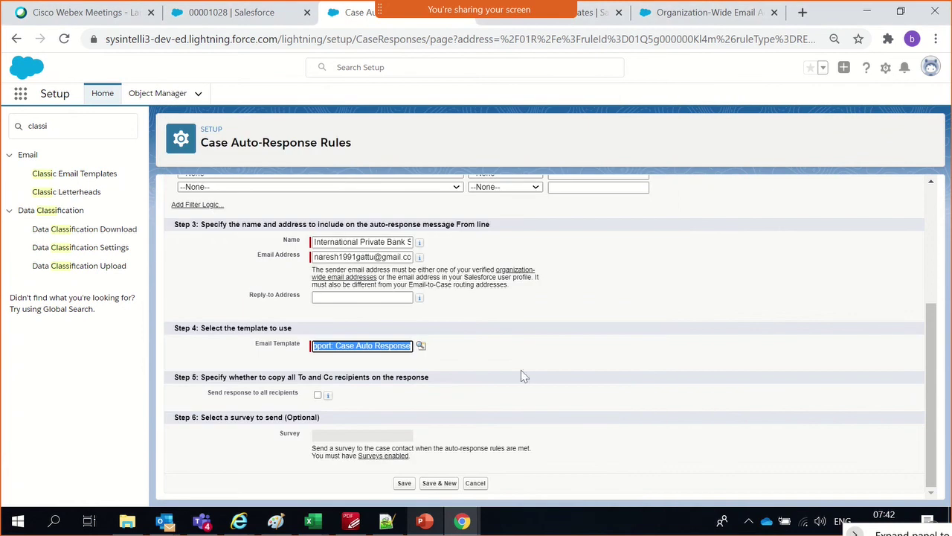
Review the rule entry's criteria and enable Send response to all recipients
left_click(522, 371)
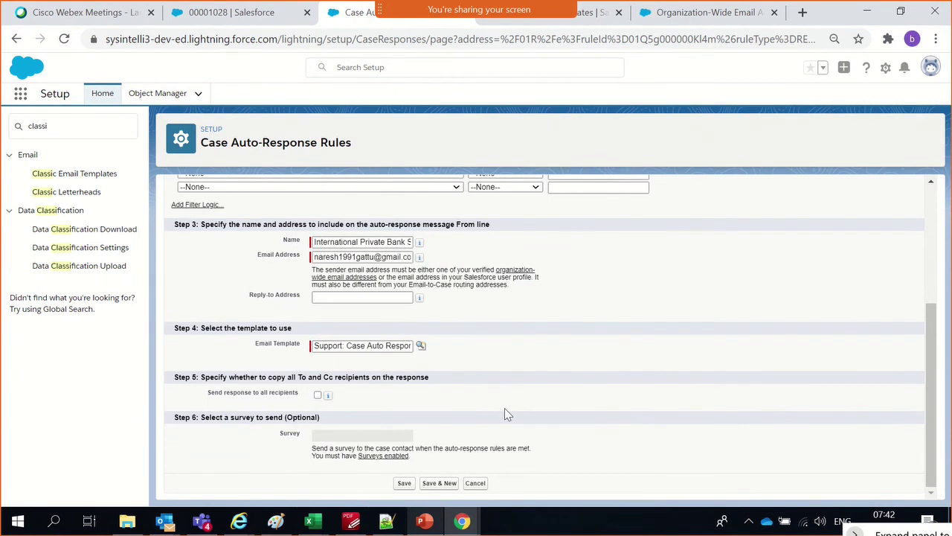
scroll(505, 414, "up", 3)
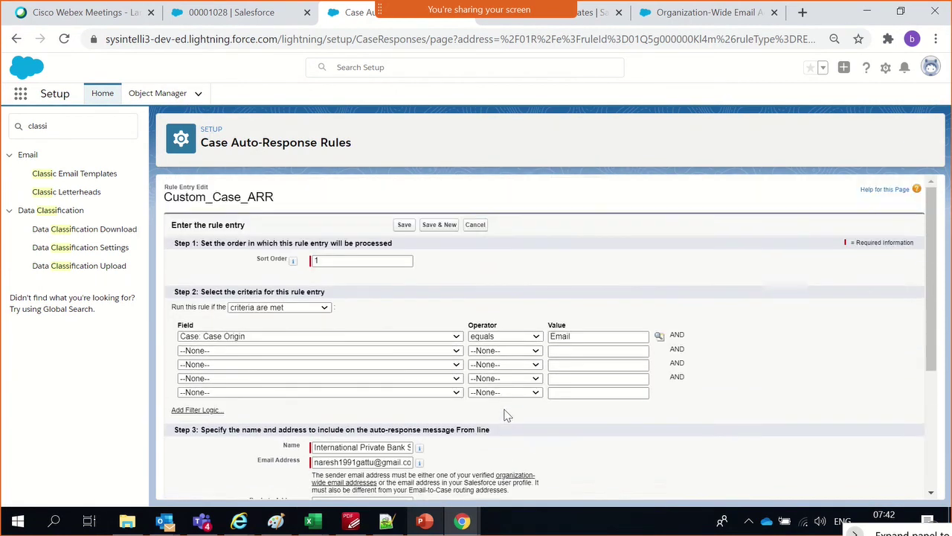
scroll(503, 413, "down", 3)
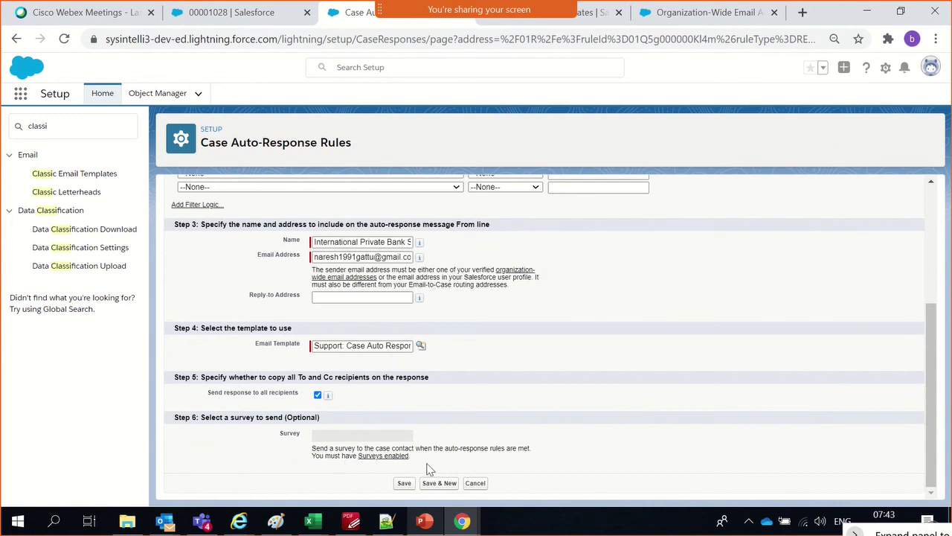
Open the Surveys settings from the rule entry's survey section in a separate browser tab and enable Surveys
middle_click(384, 456)
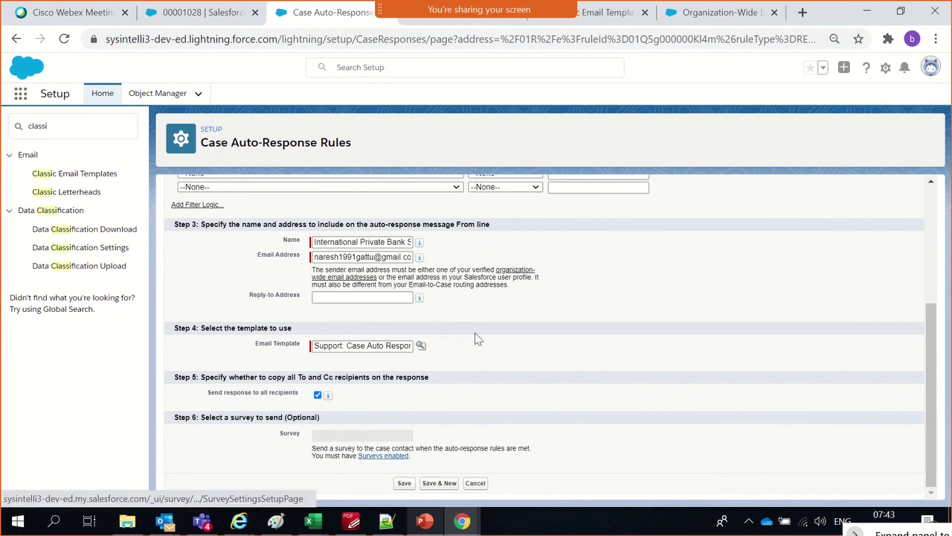
left_click(448, 26)
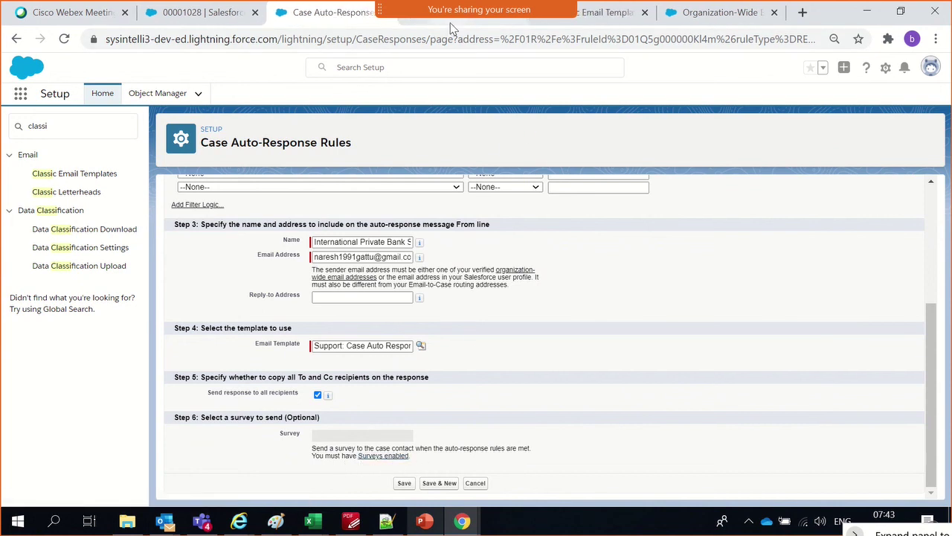
scroll(157, 340, "down", 3)
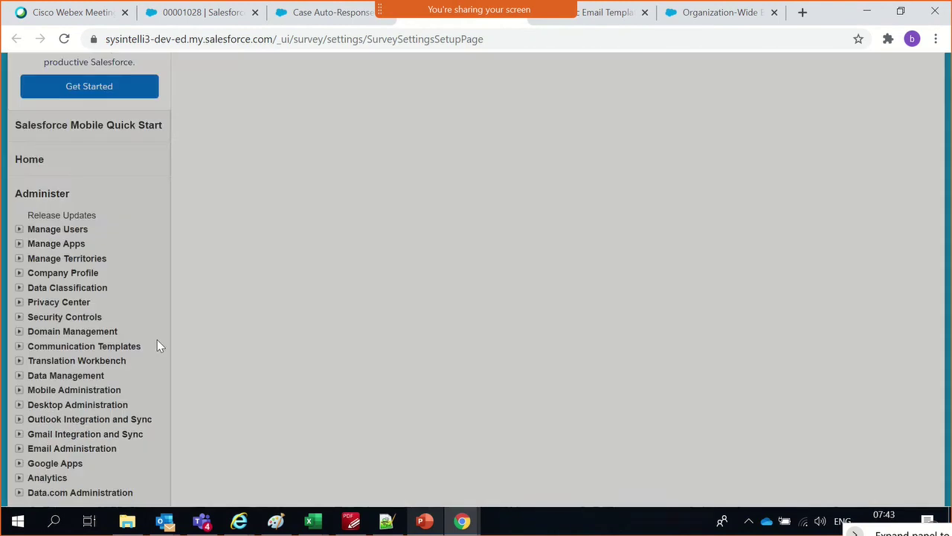
scroll(240, 350, "up", 3)
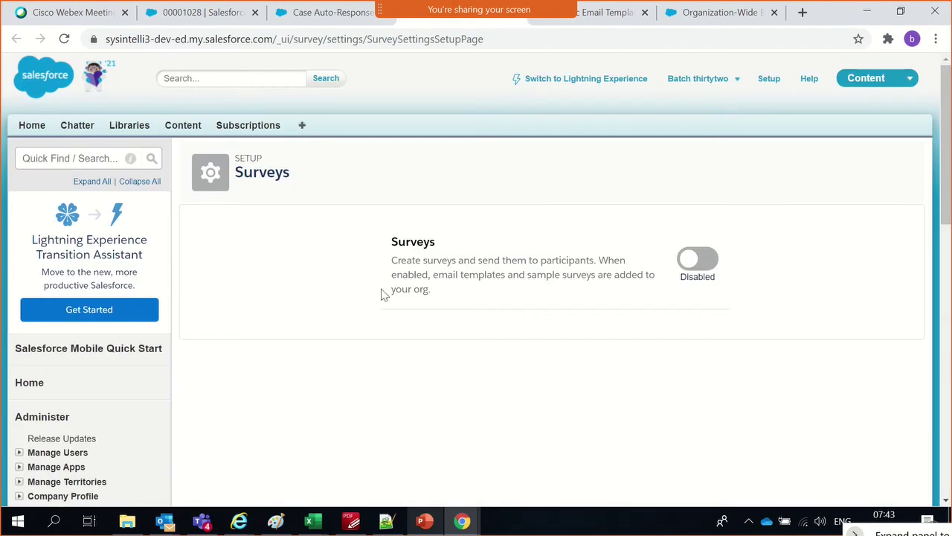
left_click(685, 260)
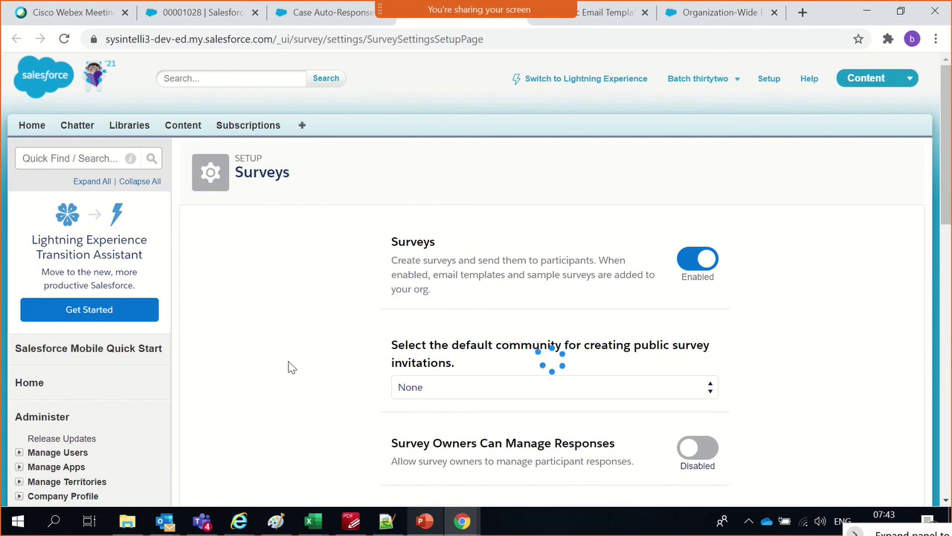
Examine the additional survey settings, including the available default communities for public survey invitations
scroll(352, 367, "down", 3)
scroll(425, 162, "up", 3)
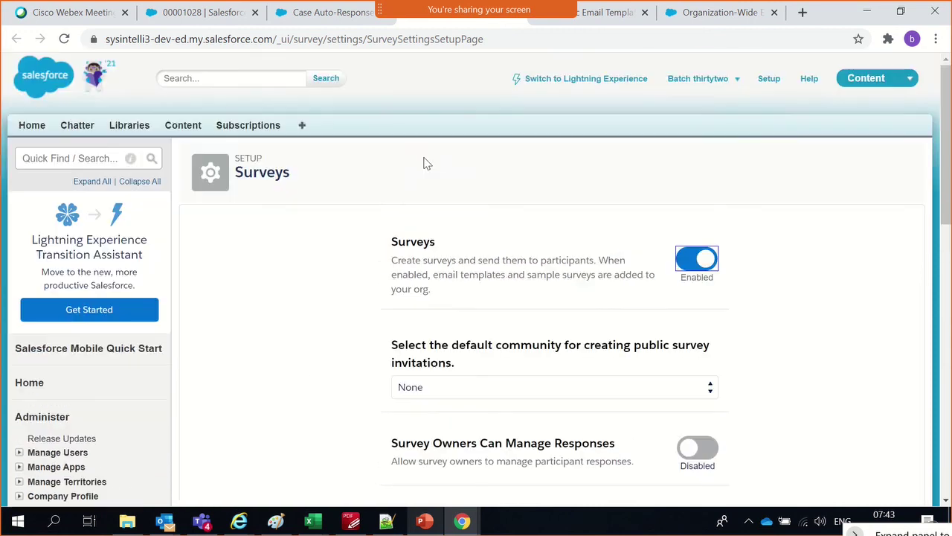
scroll(491, 338, "down", 3)
left_click(440, 162)
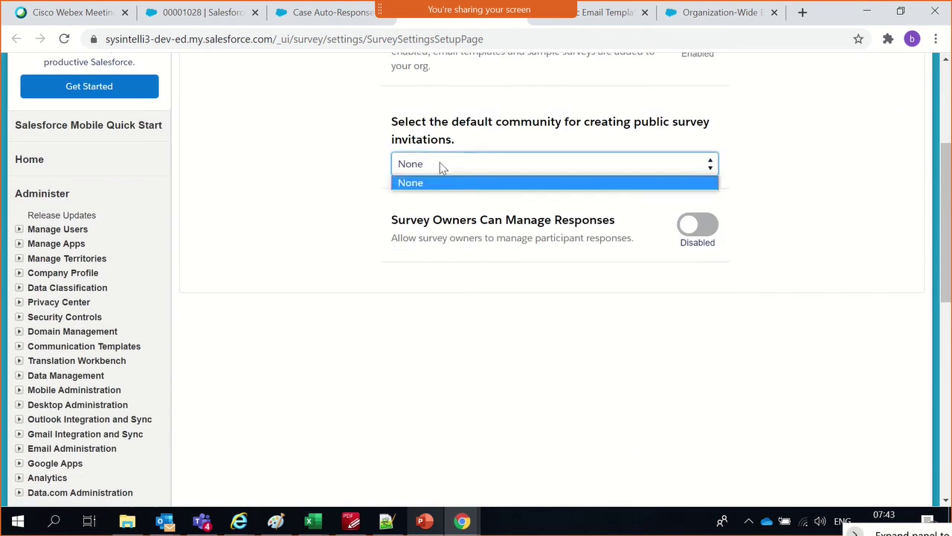
left_click(440, 162)
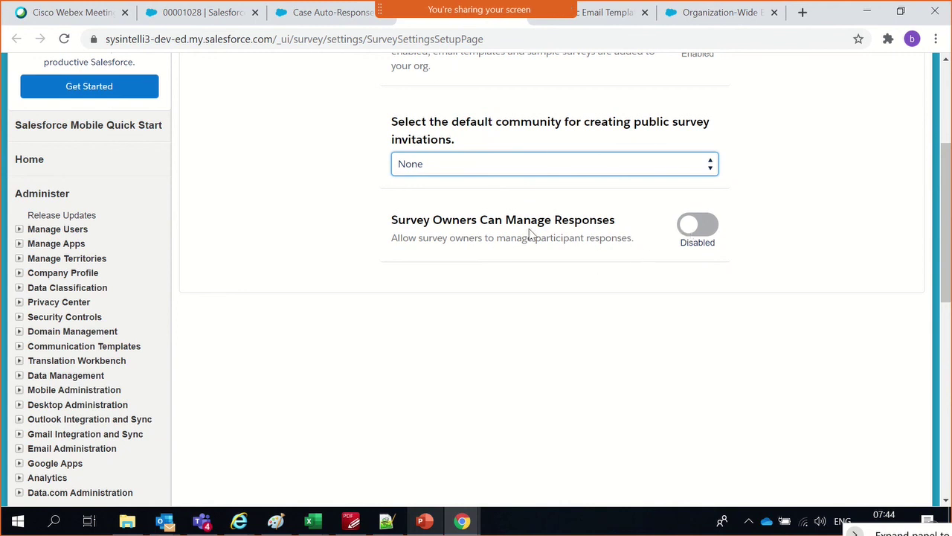
Enable Survey Owners Can Manage Responses in the Surveys settings
left_click(710, 230)
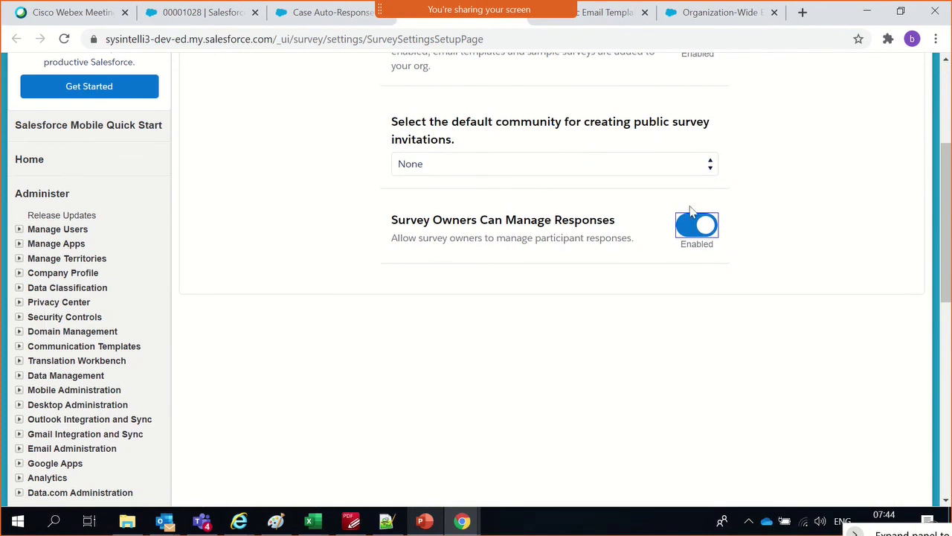
scroll(610, 315, "up", 2)
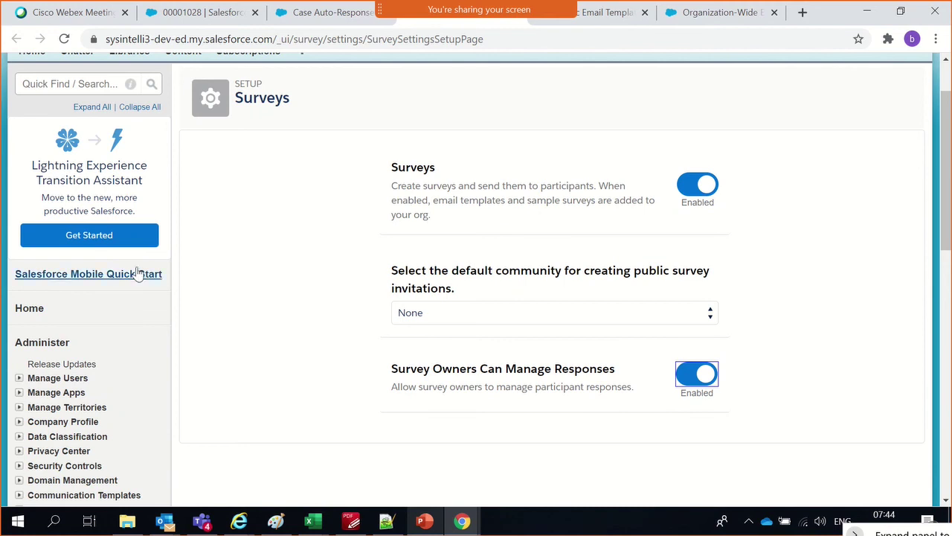
scroll(233, 268, "down", 2)
Return to the Custom_Case_ARR rule entry, review its settings and save it
left_click(296, 12)
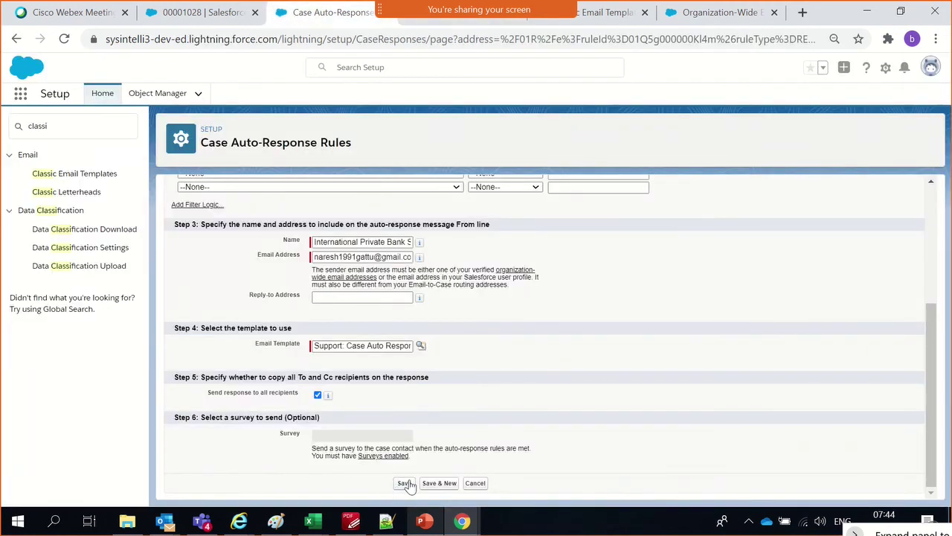
scroll(415, 416, "up", 3)
scroll(409, 323, "down", 3)
left_click(406, 485)
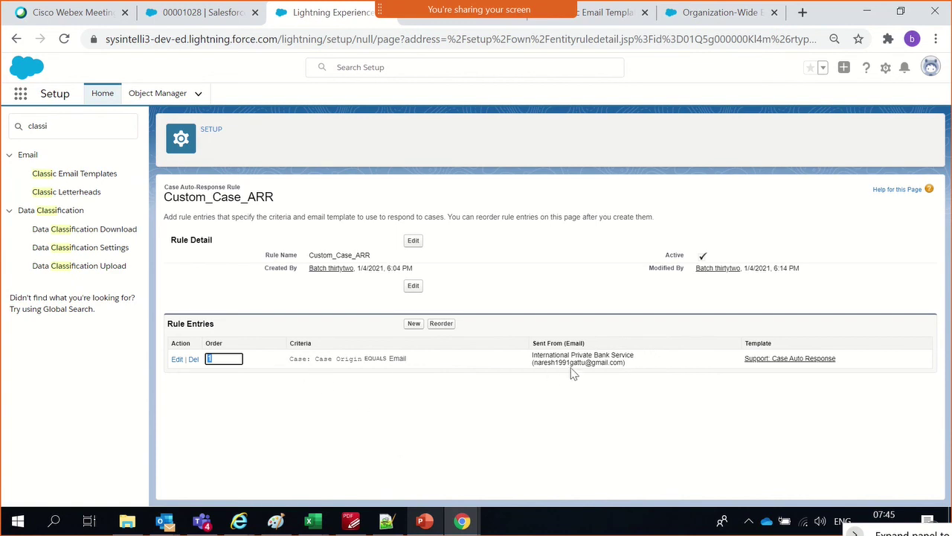
Reopen the saved Custom_Case_ARR rule entry, choose Customer Satisfaction as the survey to send, save it and review its listed criteria
left_click(177, 360)
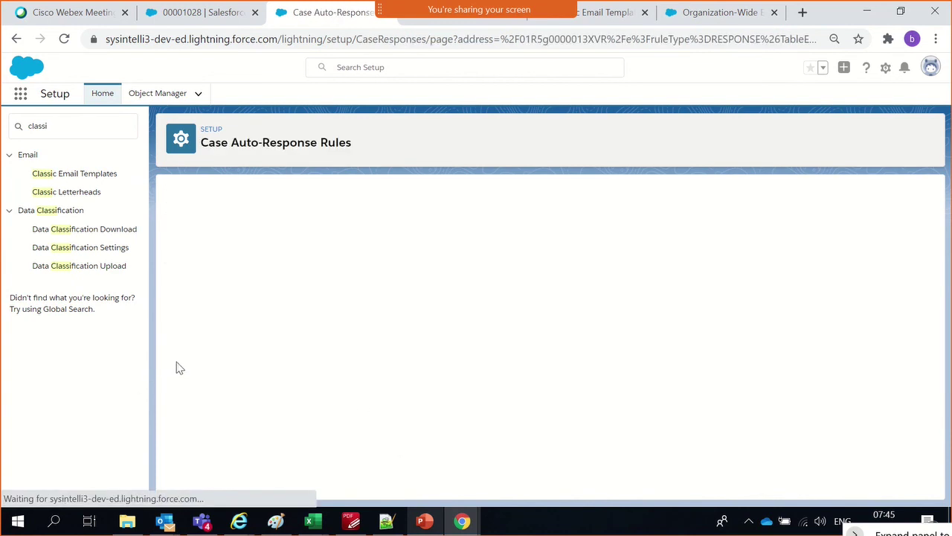
scroll(344, 344, "down", 5)
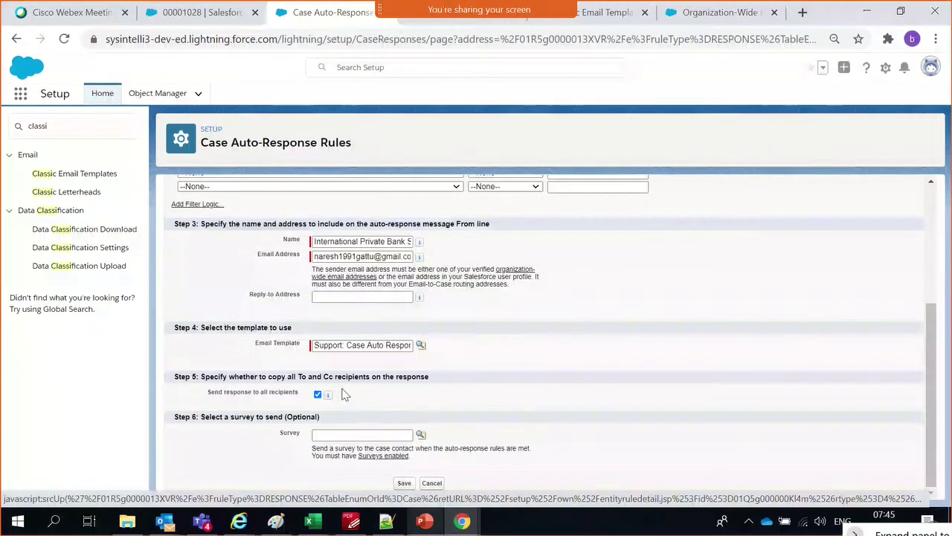
left_click(420, 435)
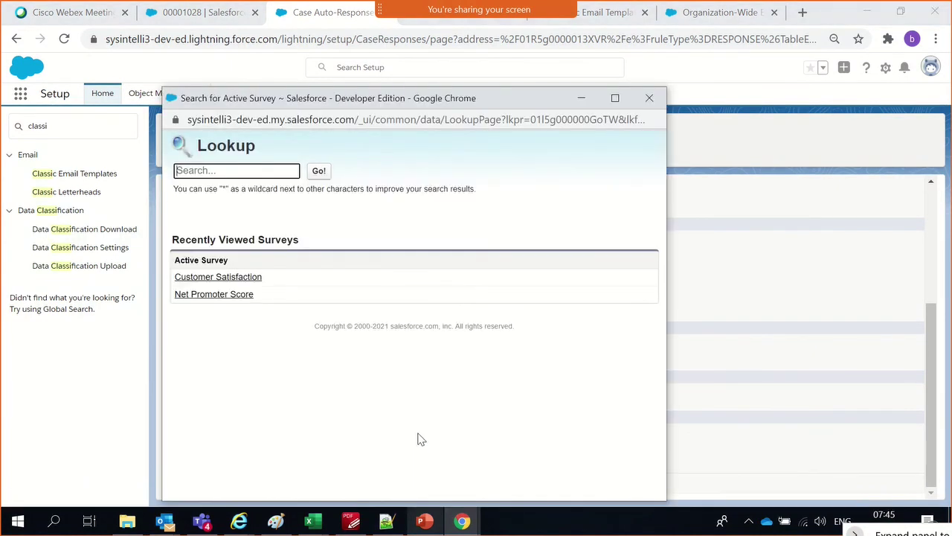
left_click(245, 278)
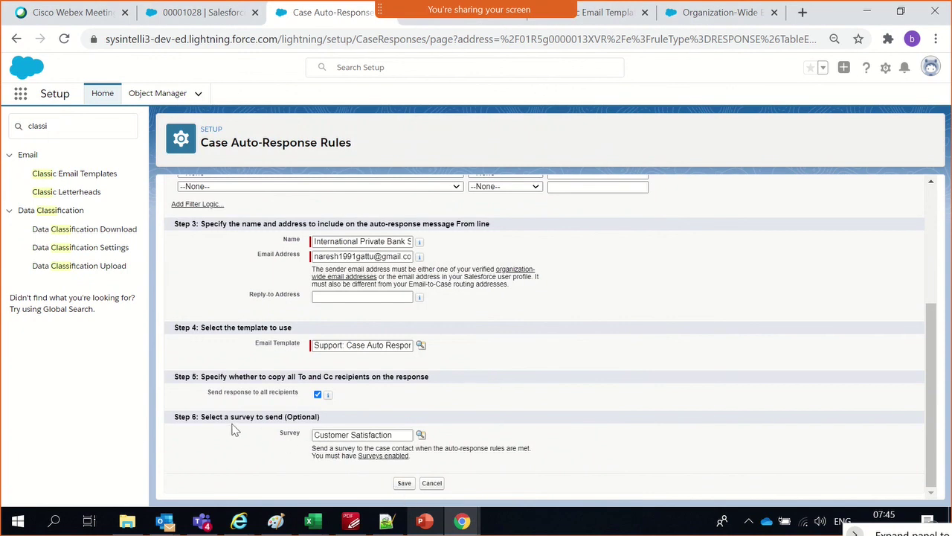
scroll(544, 386, "up", 3)
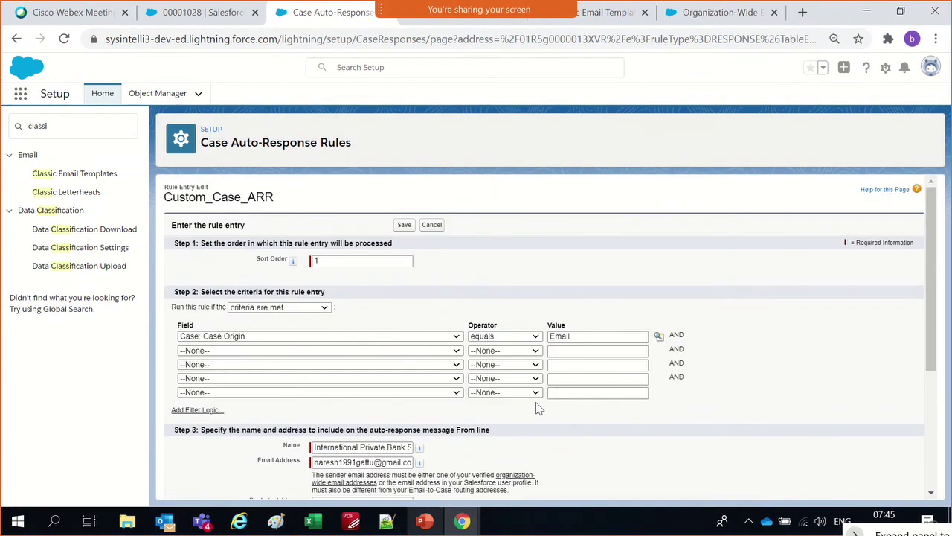
scroll(529, 398, "down", 5)
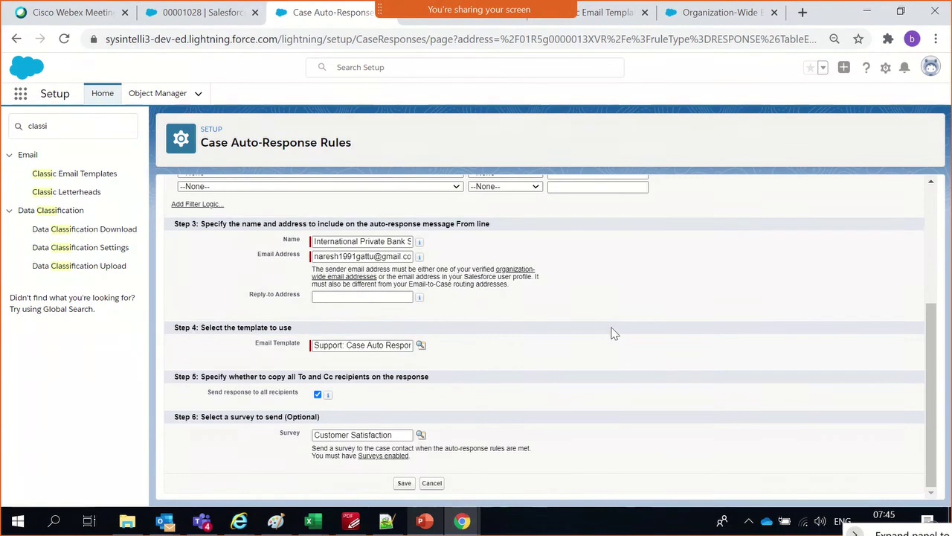
left_click(404, 484)
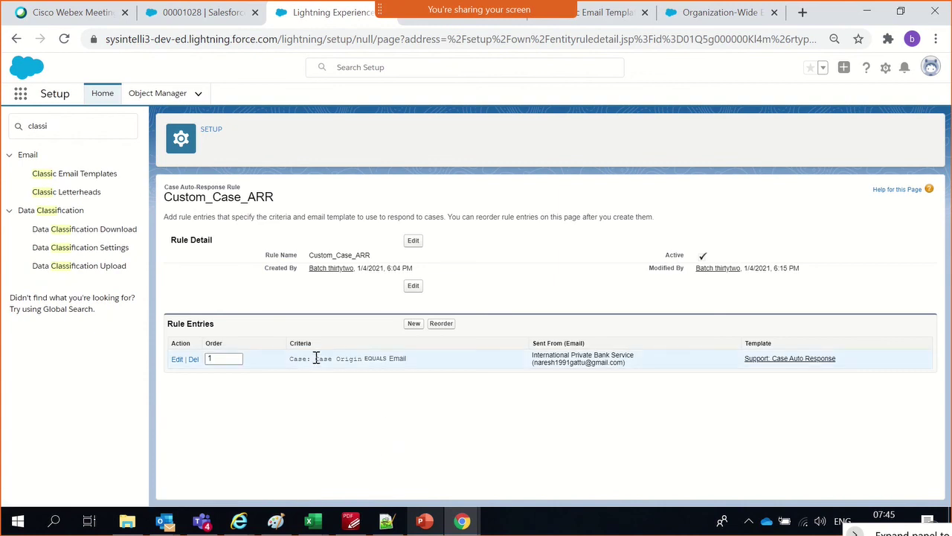
left_click_drag(319, 359, 419, 365)
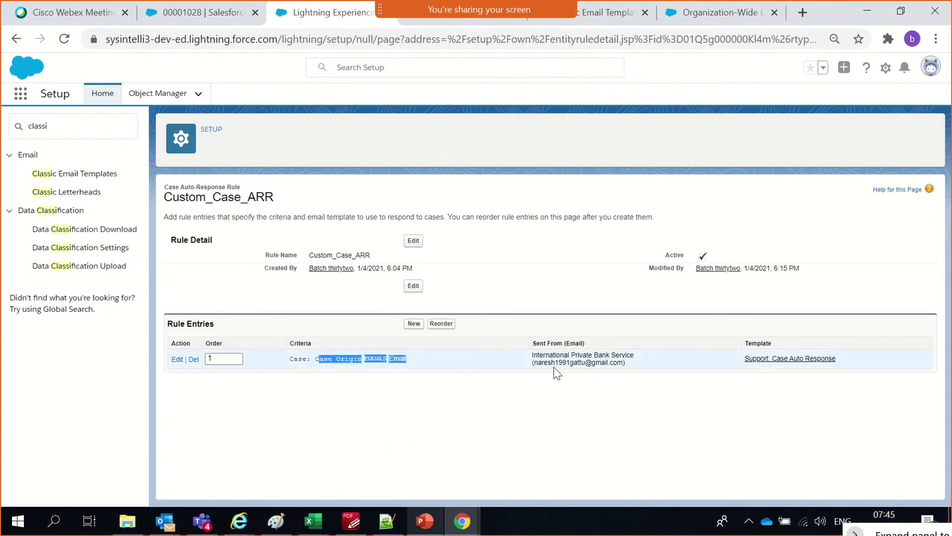
left_click(618, 389)
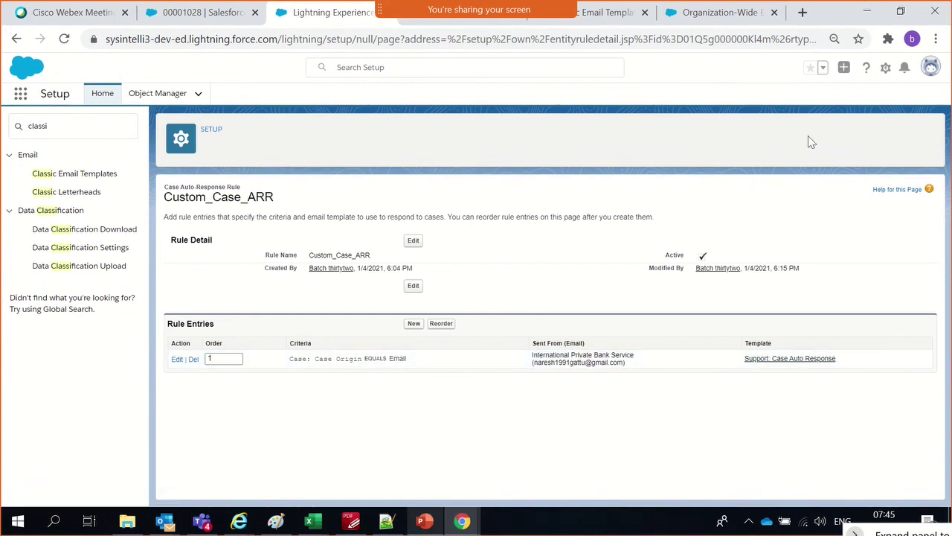
Switch to the Gmail inbox in the other browser window and minimize the open chat
left_click(802, 13)
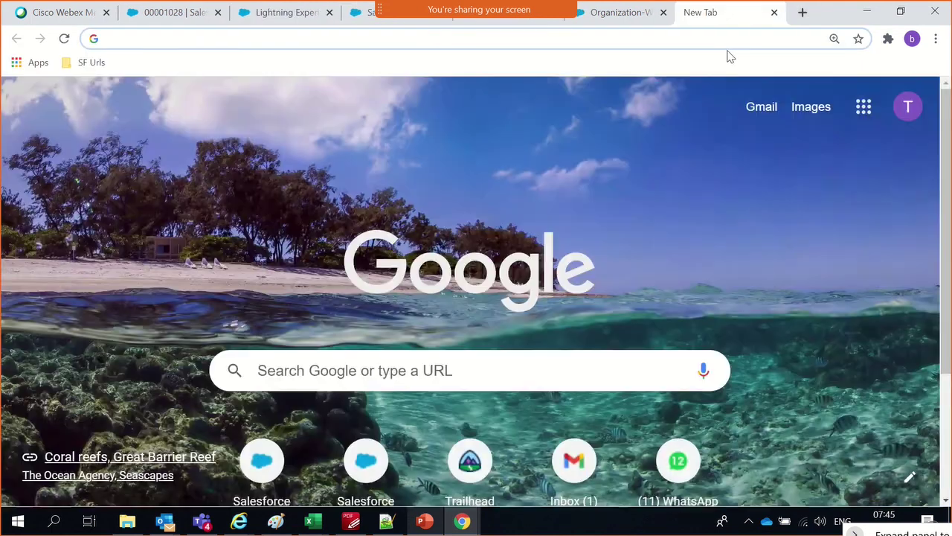
left_click(469, 523)
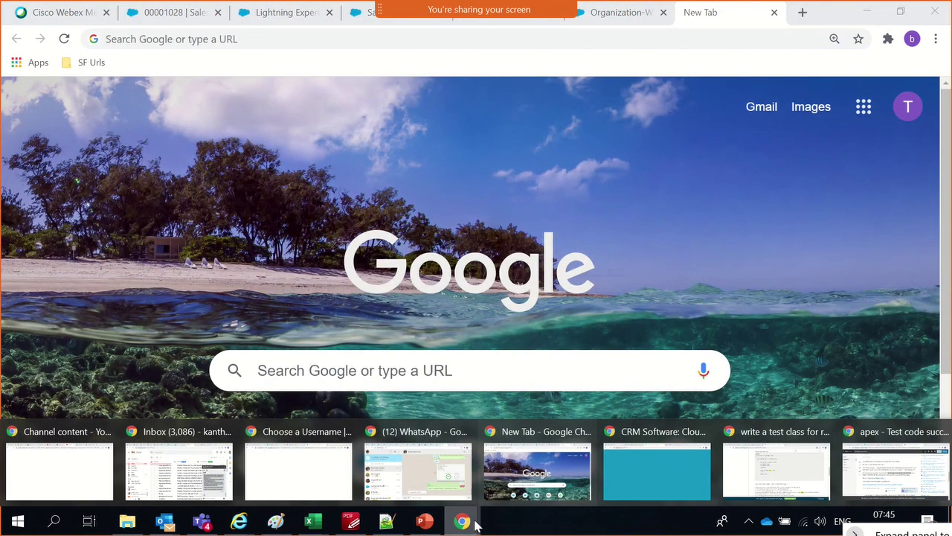
left_click(177, 463)
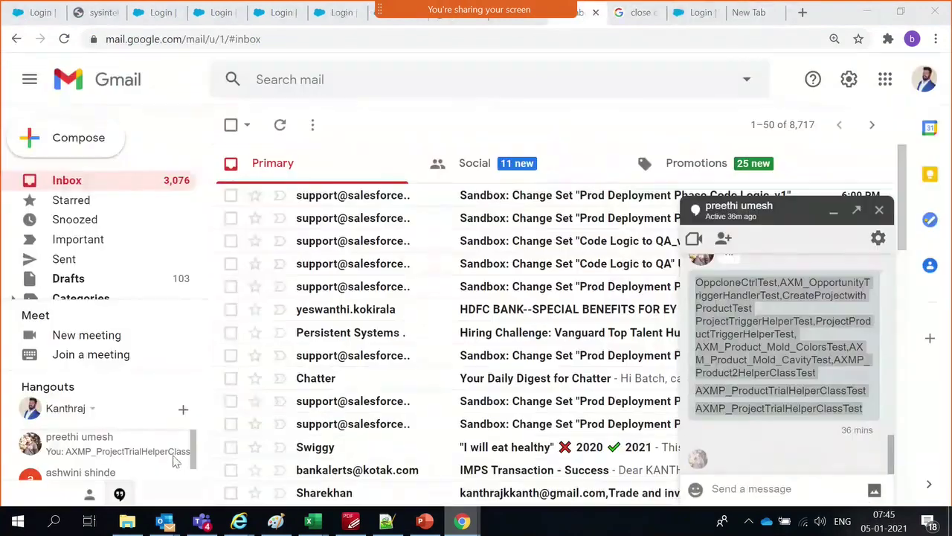
left_click(834, 212)
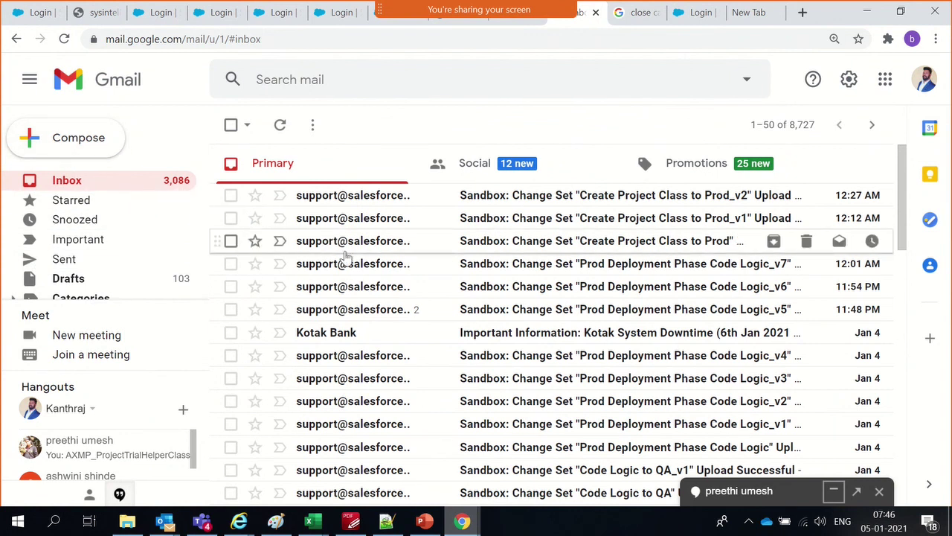
key("ctrl+minus")
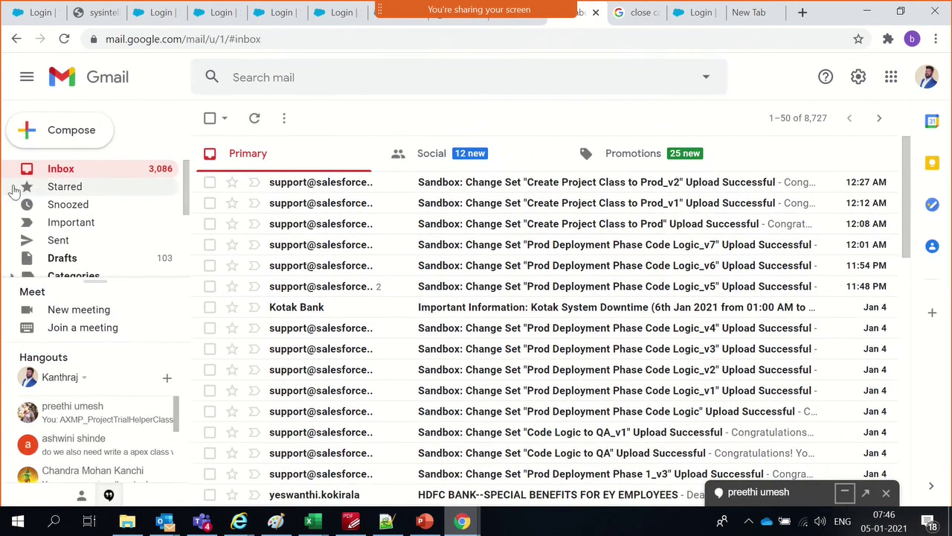
Start a new email and address it to the suggested email-to-case routing address
left_click(79, 138)
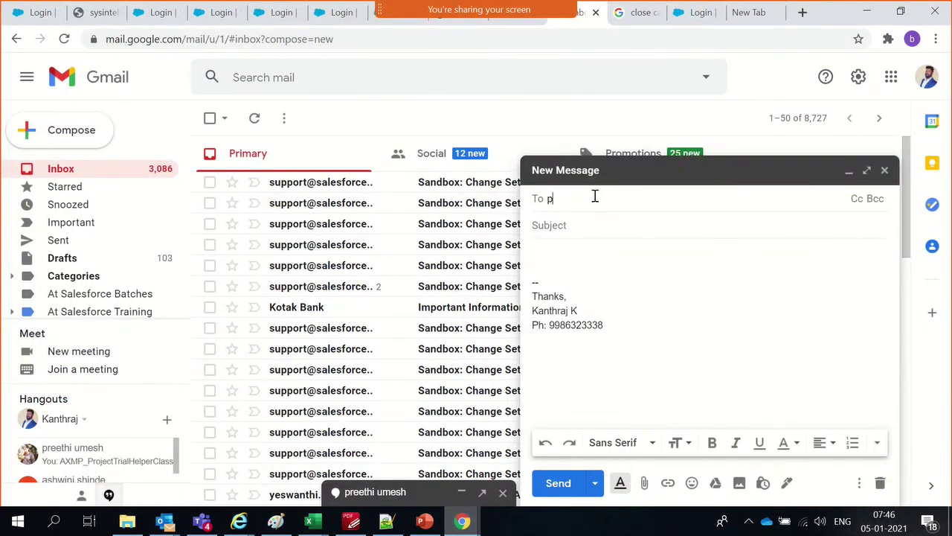
key("BackSpace")
type("pr")
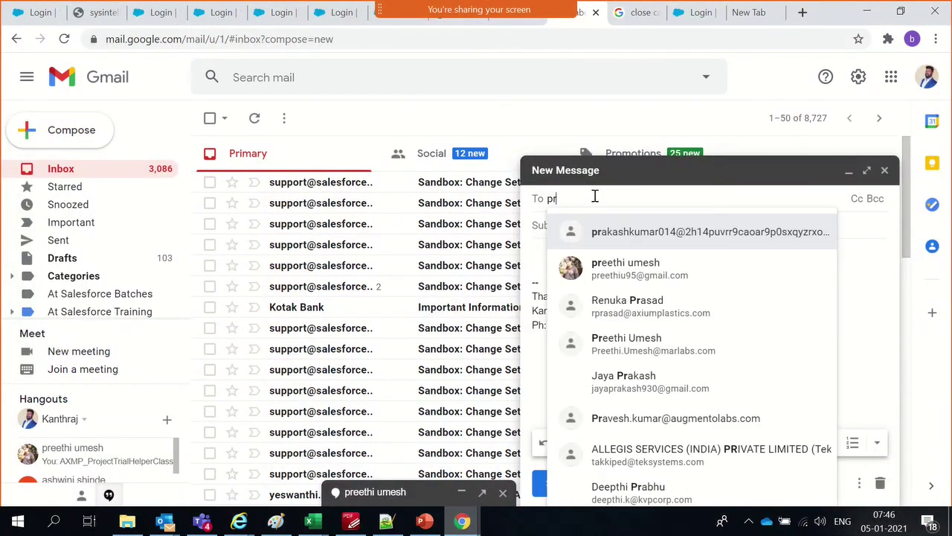
left_click(577, 225)
left_click(564, 254)
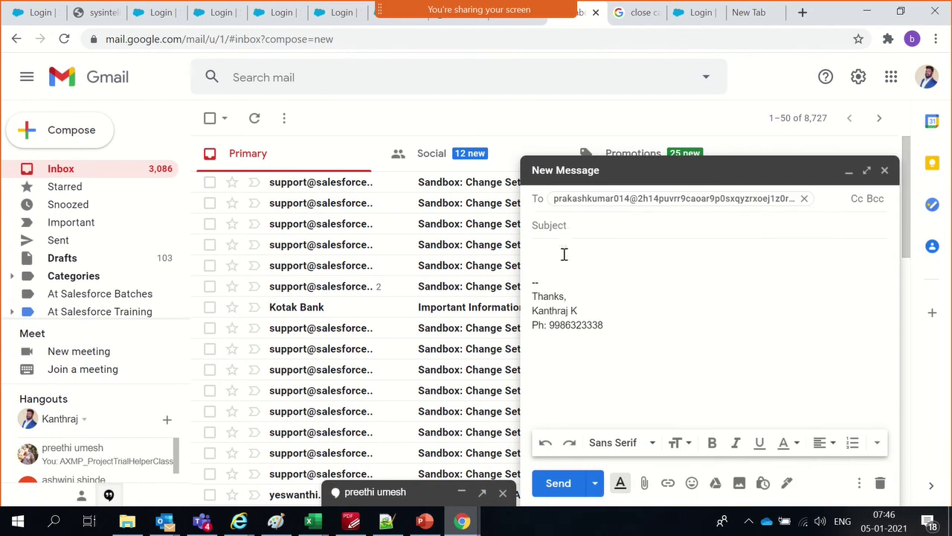
Give the email the subject "Check for auto response", send it and dismiss the meeting notice
left_click(559, 228)
type("Check")
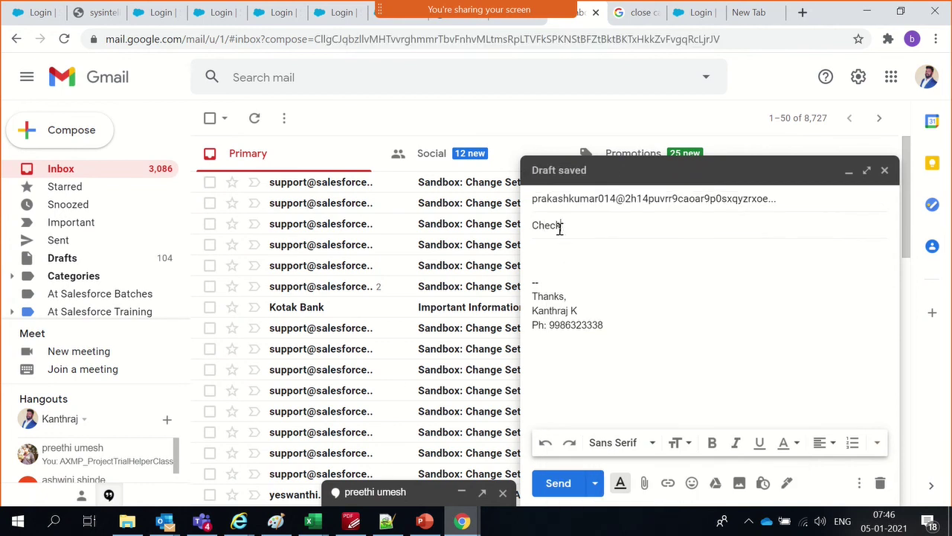
type(" for auto response")
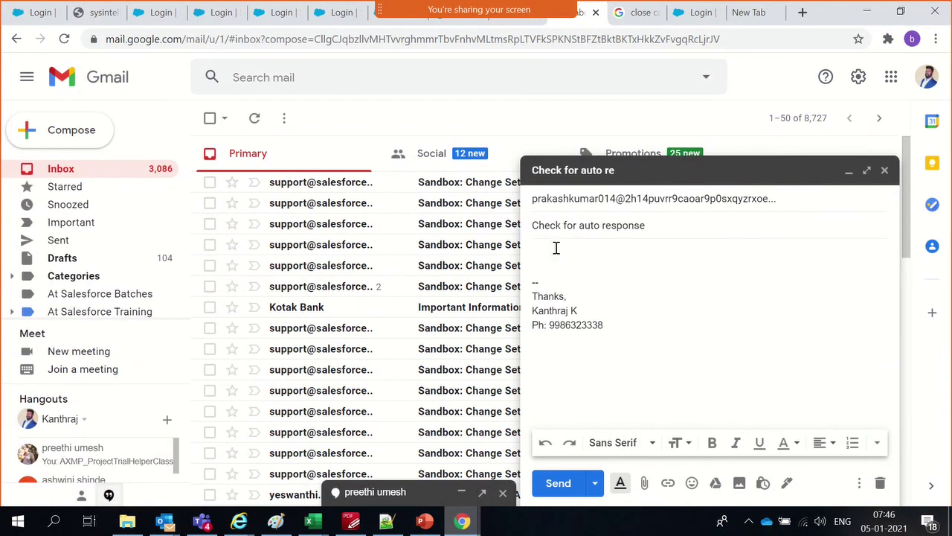
left_click(559, 484)
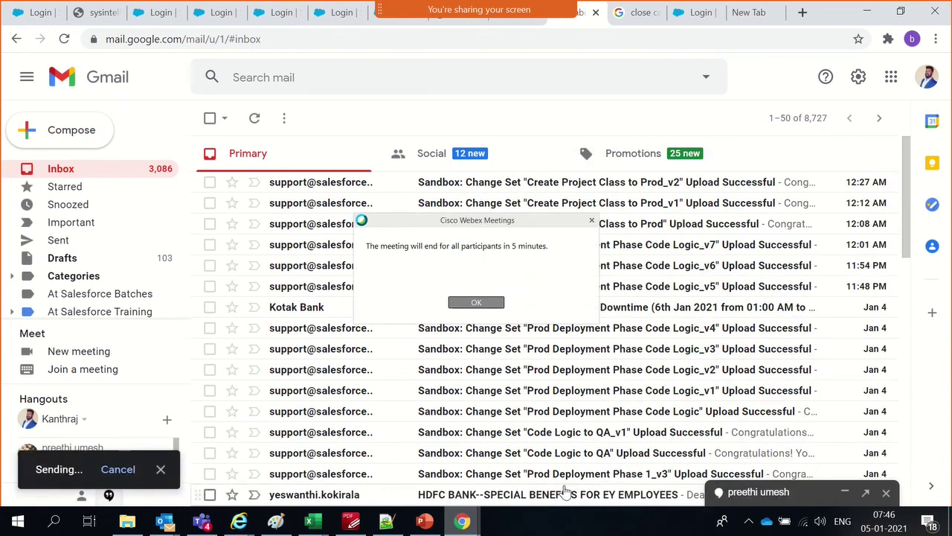
left_click(476, 305)
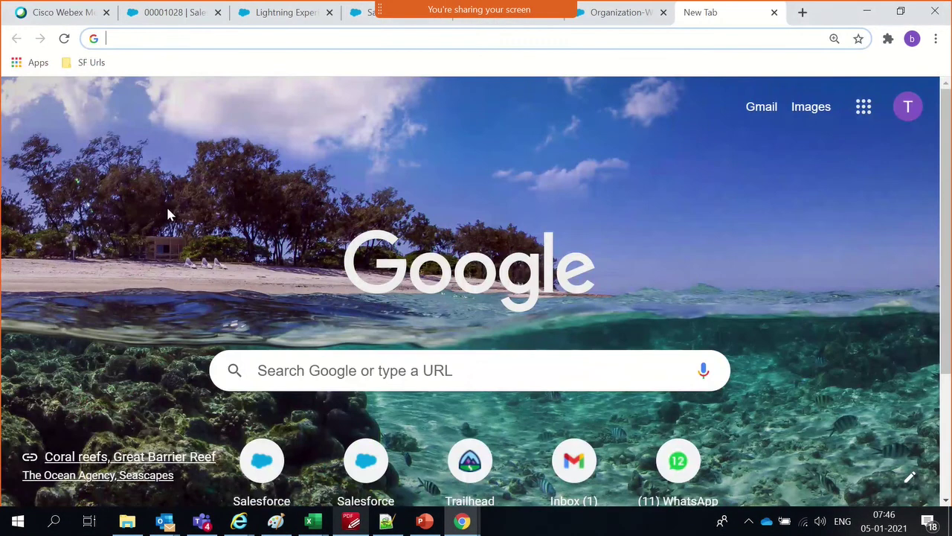
Return to the Salesforce Service Console and display the All Open Cases list view
left_click(176, 11)
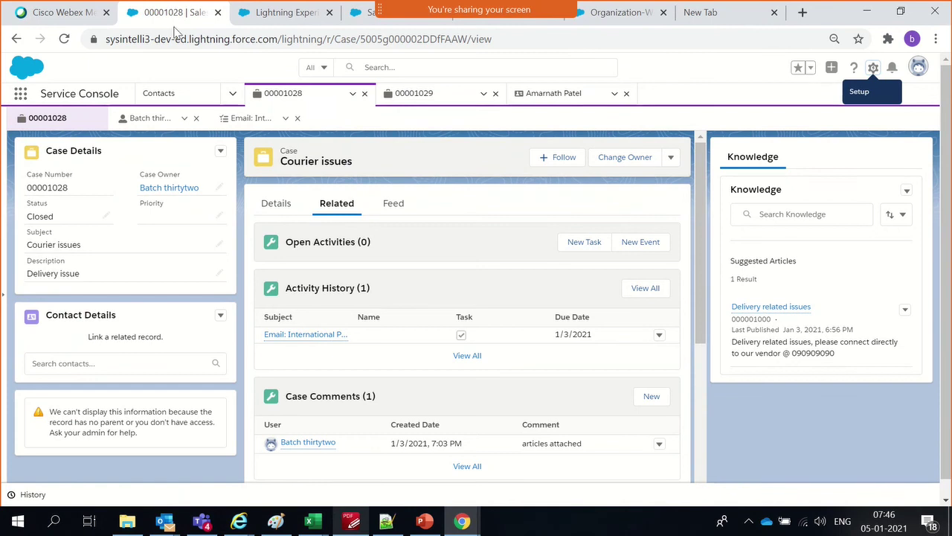
left_click(231, 95)
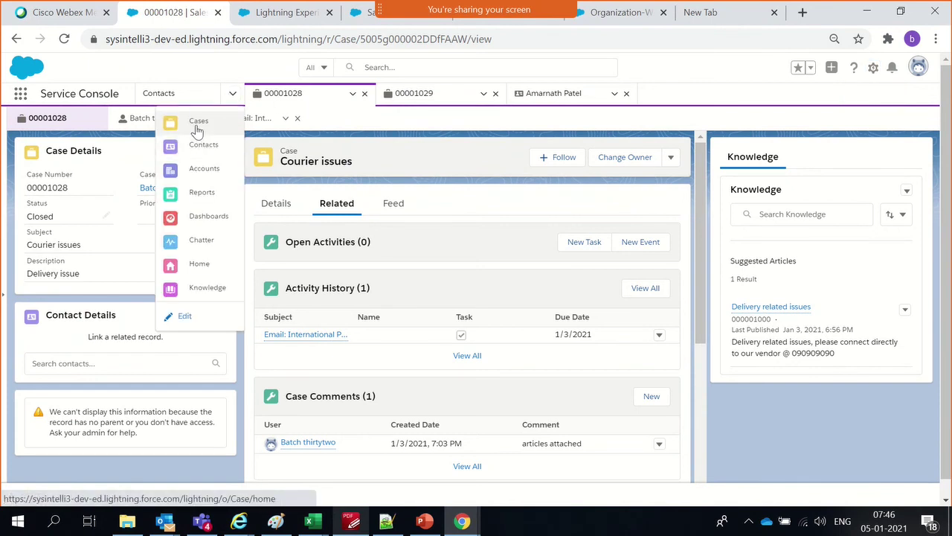
left_click(197, 128)
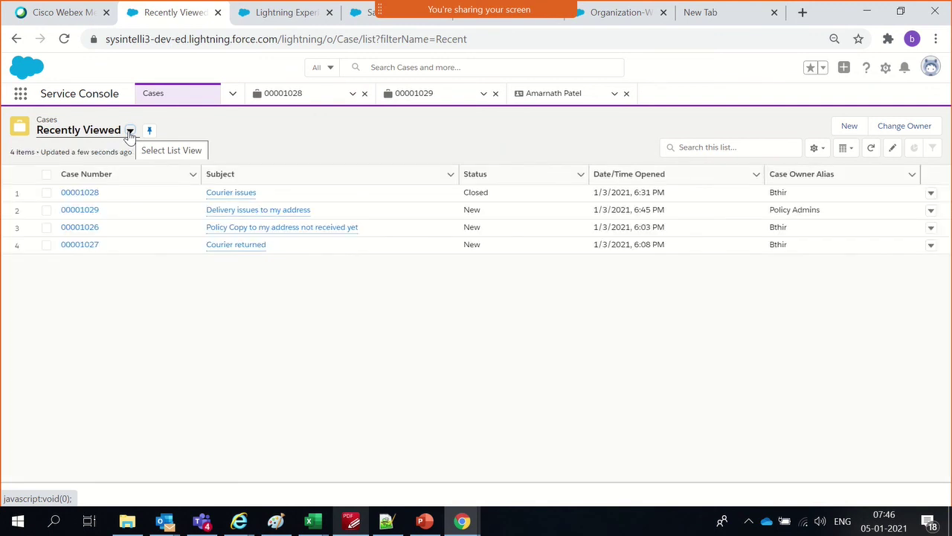
left_click(129, 132)
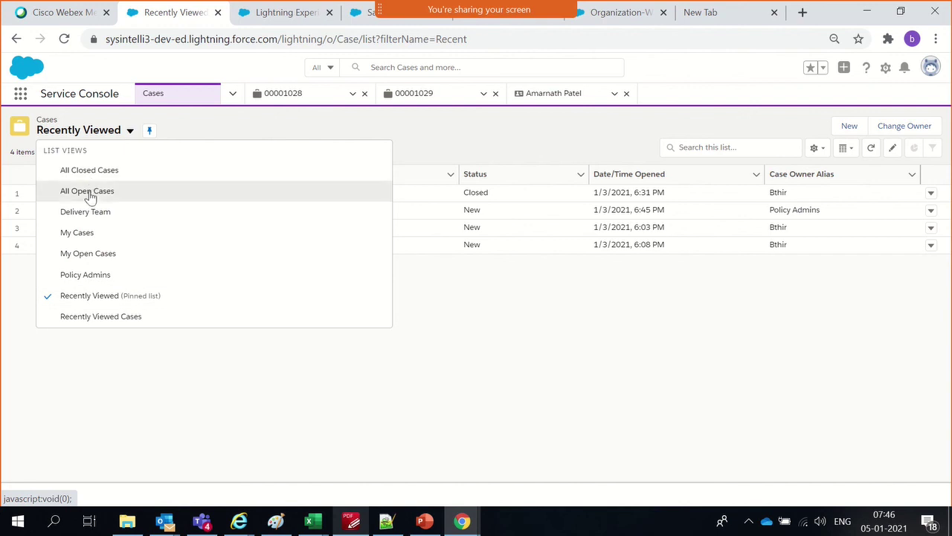
left_click(87, 192)
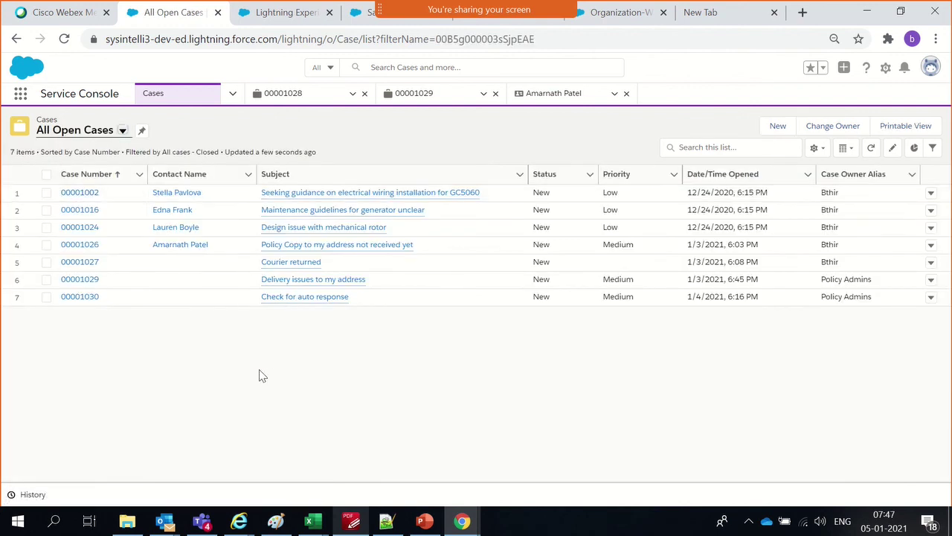
Open the "Check for auto response" case and examine its detail fields, including origin, web email, subject and description
mouse_move(294, 299)
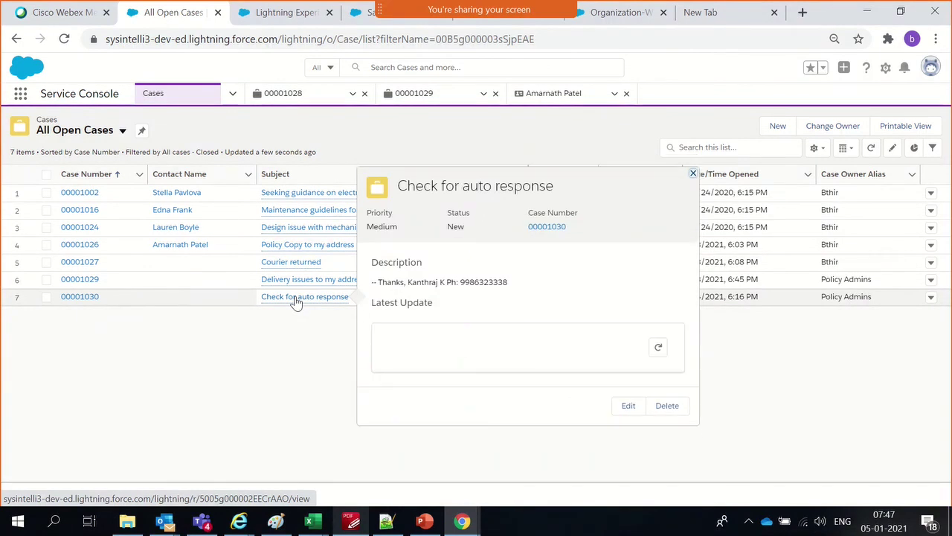
left_click(71, 298)
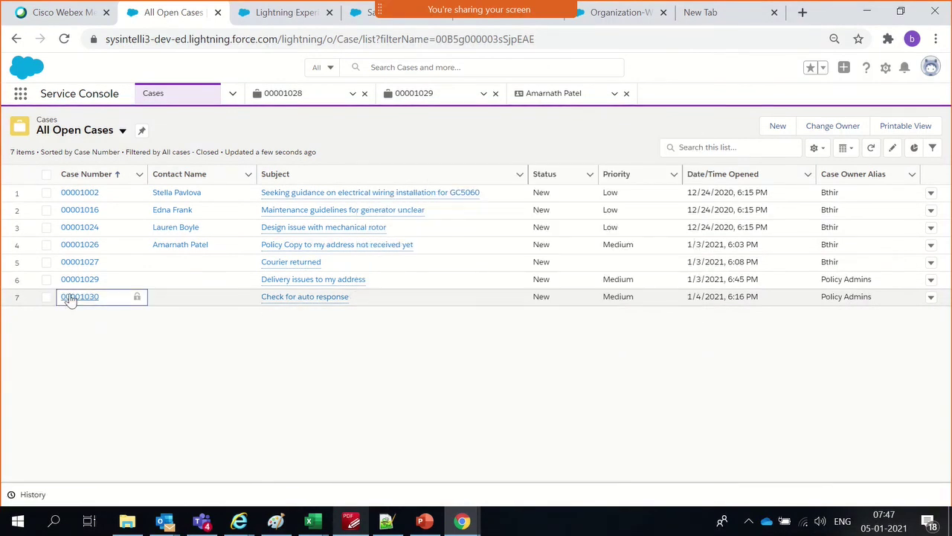
left_click(69, 296)
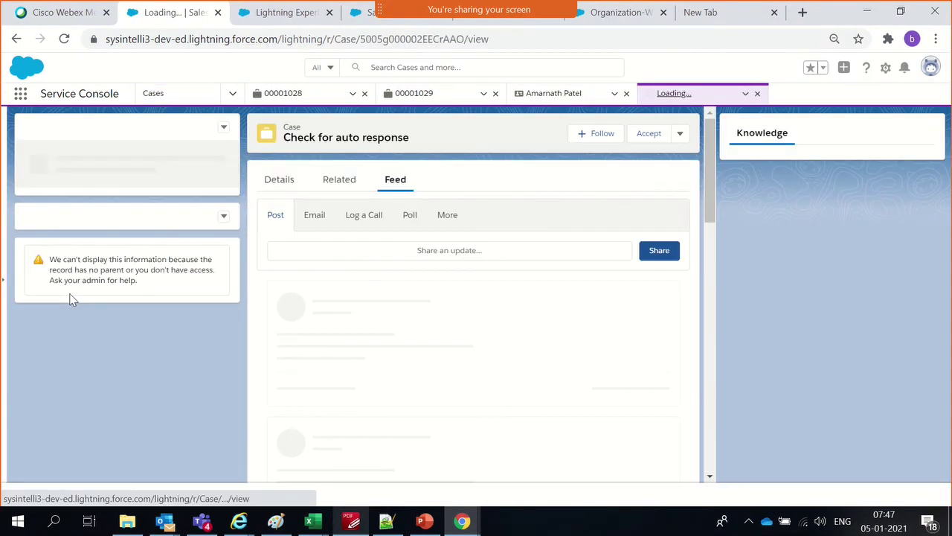
left_click(277, 189)
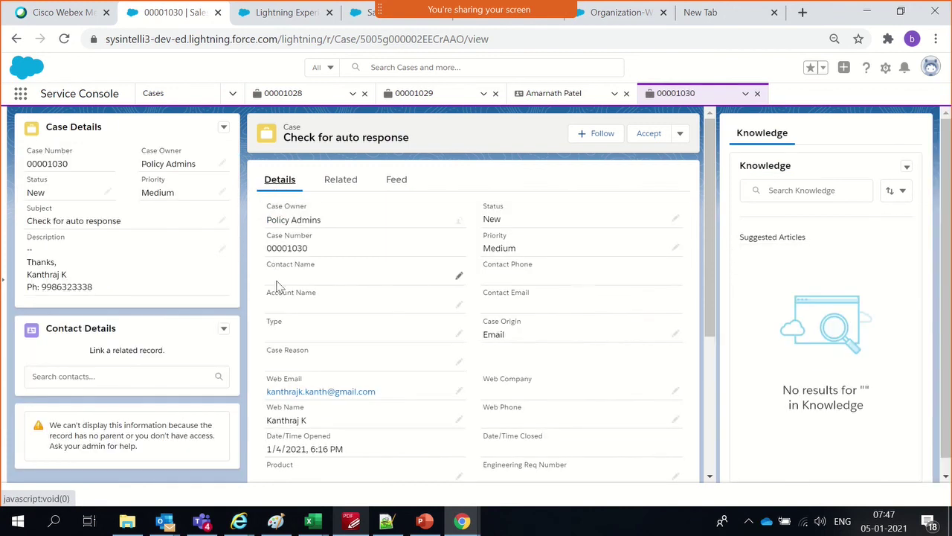
scroll(386, 304, "down", 1)
scroll(385, 304, "down", 2)
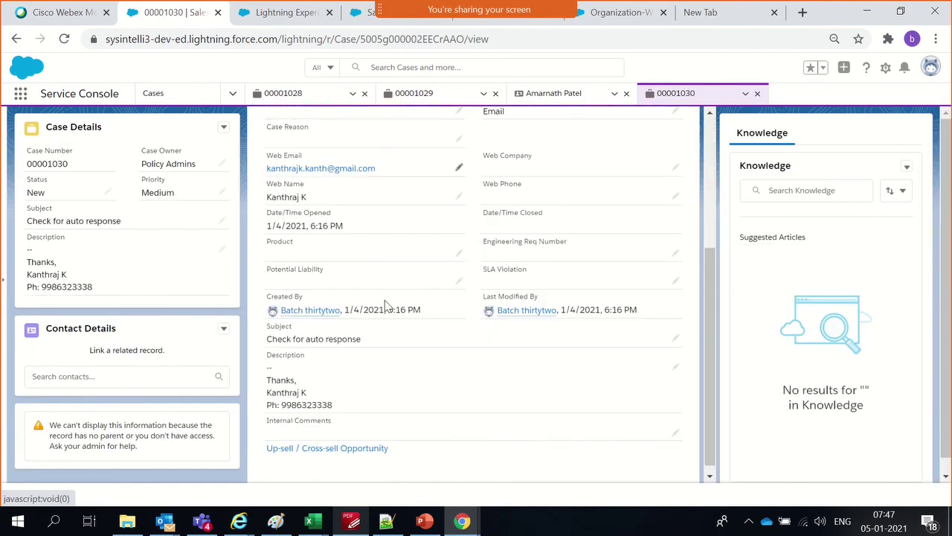
Open the auto-response email logged in the activity history of the "Check for auto response" case
scroll(385, 304, "up", 4)
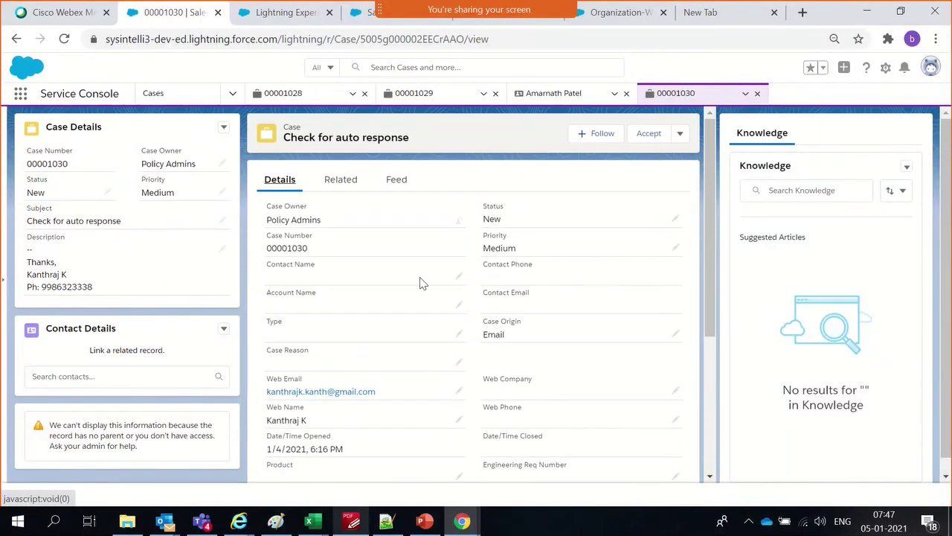
left_click(354, 194)
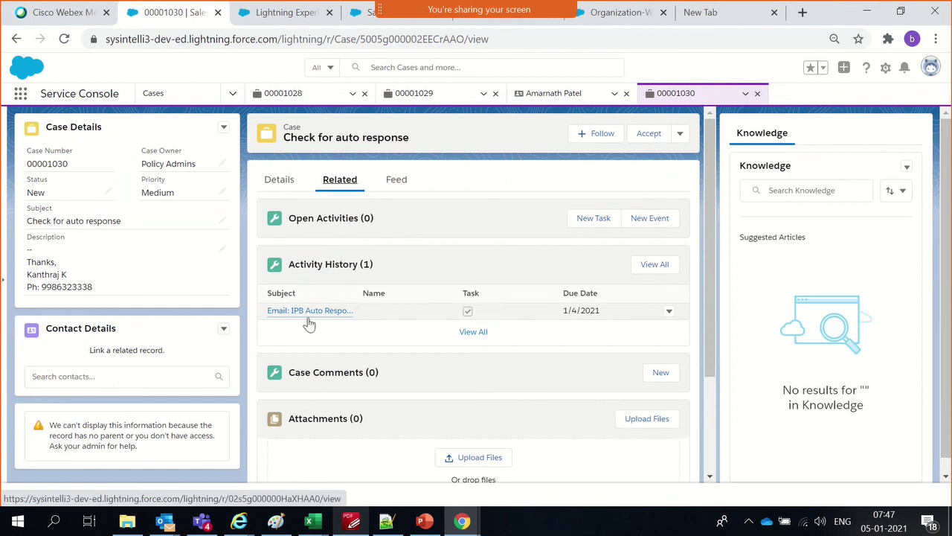
mouse_move(302, 322)
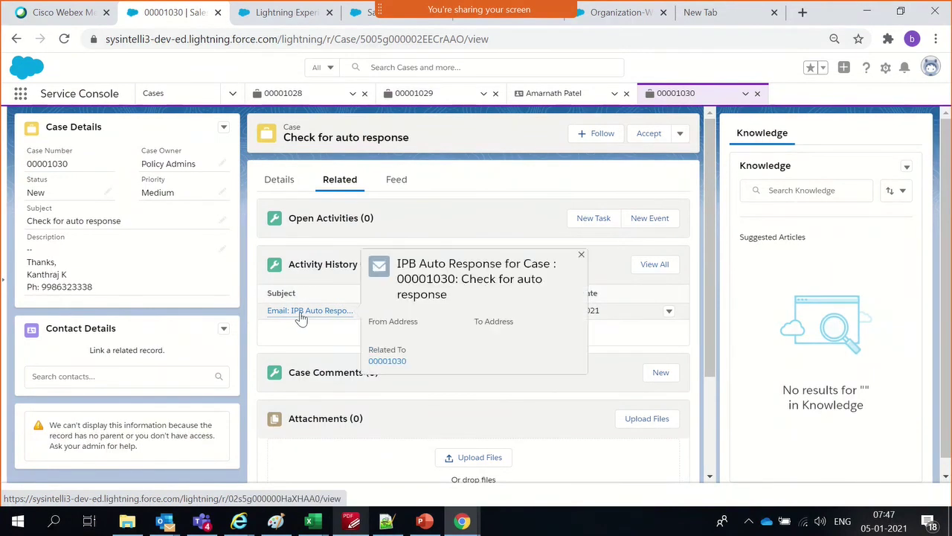
left_click(301, 318)
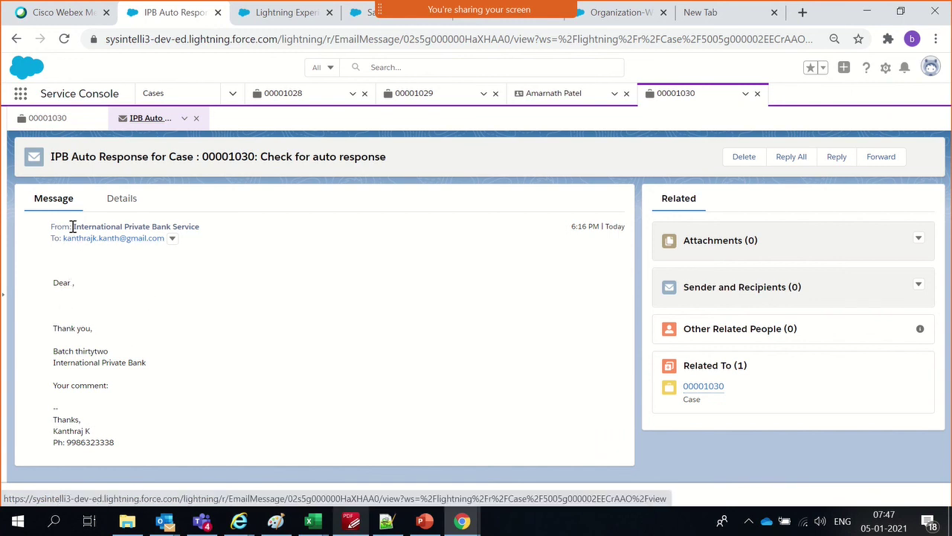
Examine the sender name and the message body of the logged auto-response email
left_click_drag(73, 226, 178, 251)
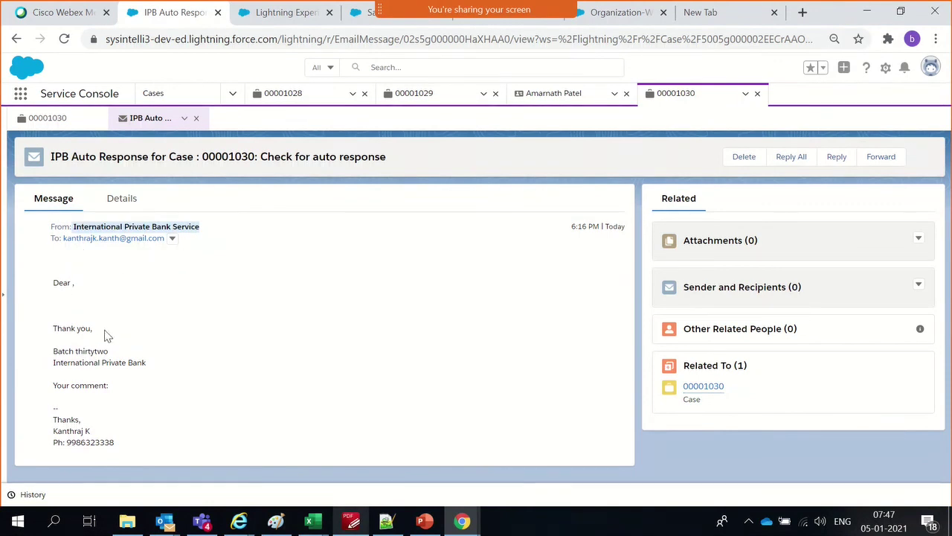
left_click_drag(50, 363, 228, 446)
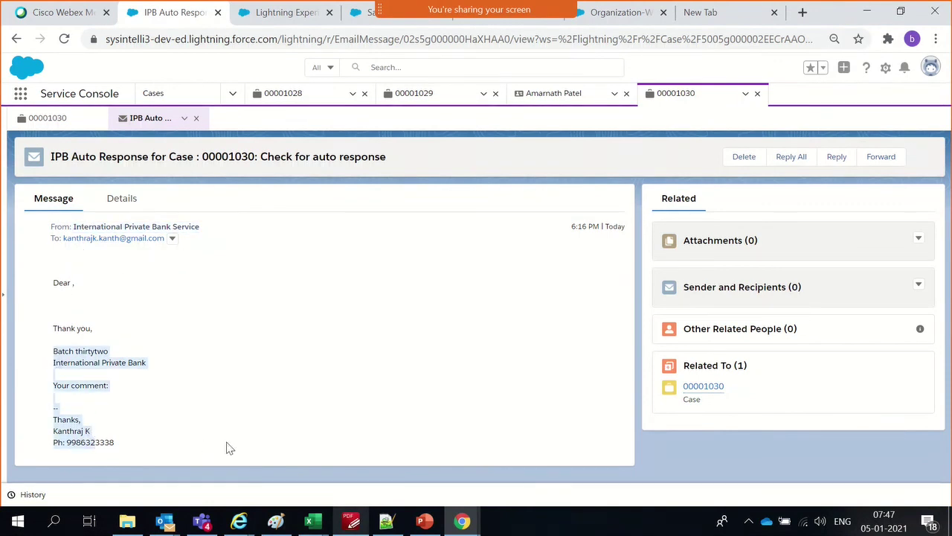
left_click(216, 387)
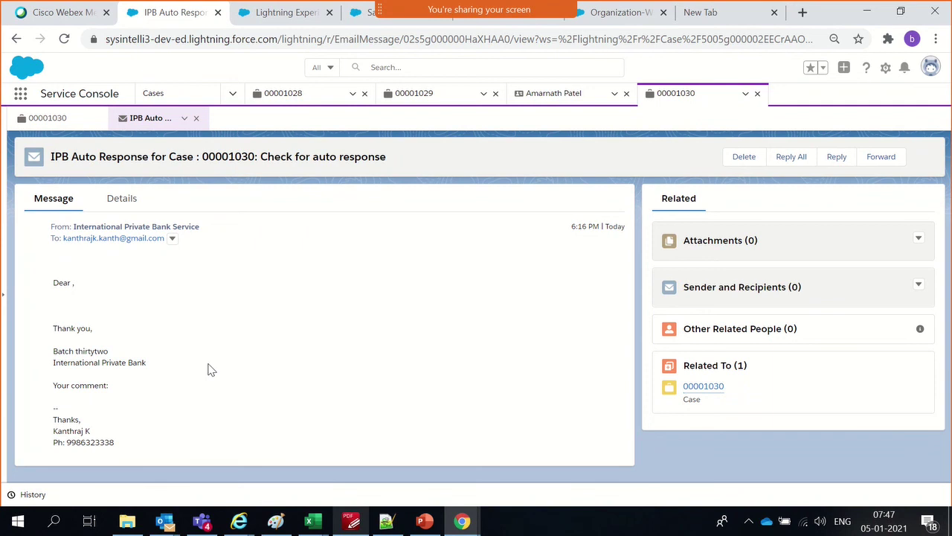
Switch to Gmail, refresh the inbox, open the new IPB Auto Response email and check its sender name and address
key("alt+Tab")
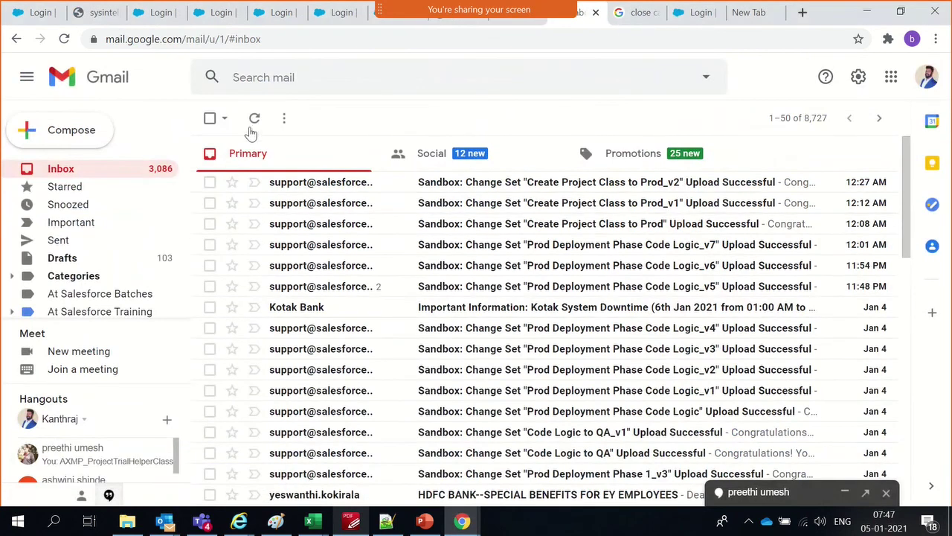
left_click(254, 123)
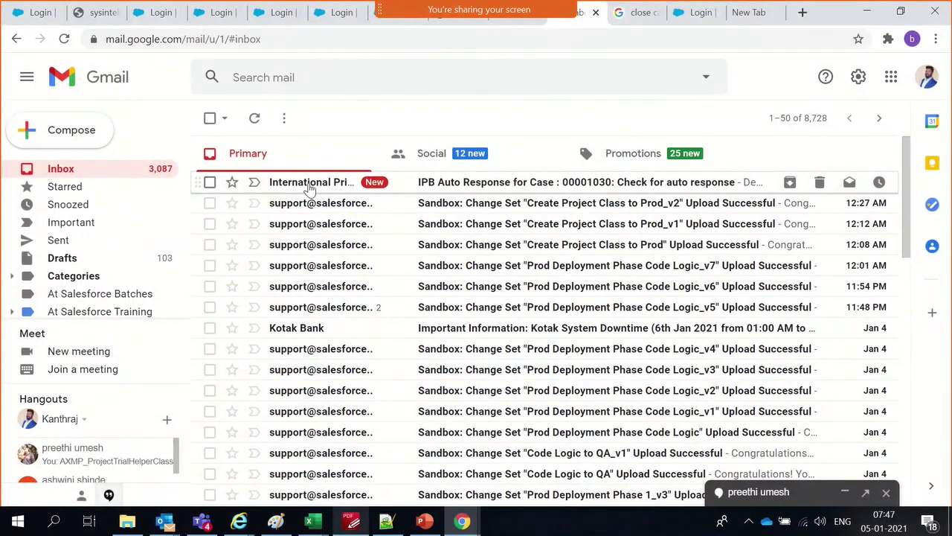
left_click(309, 189)
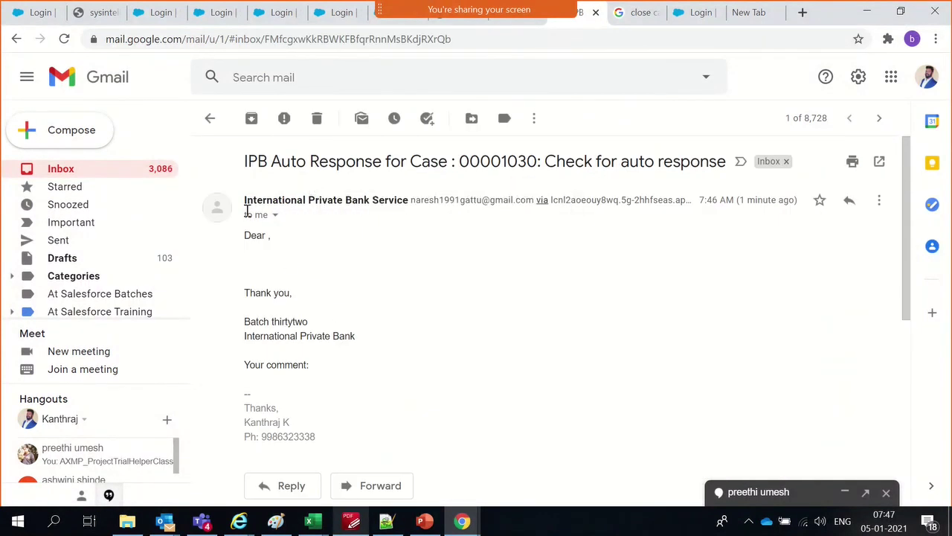
left_click_drag(244, 199, 534, 199)
left_click(573, 254)
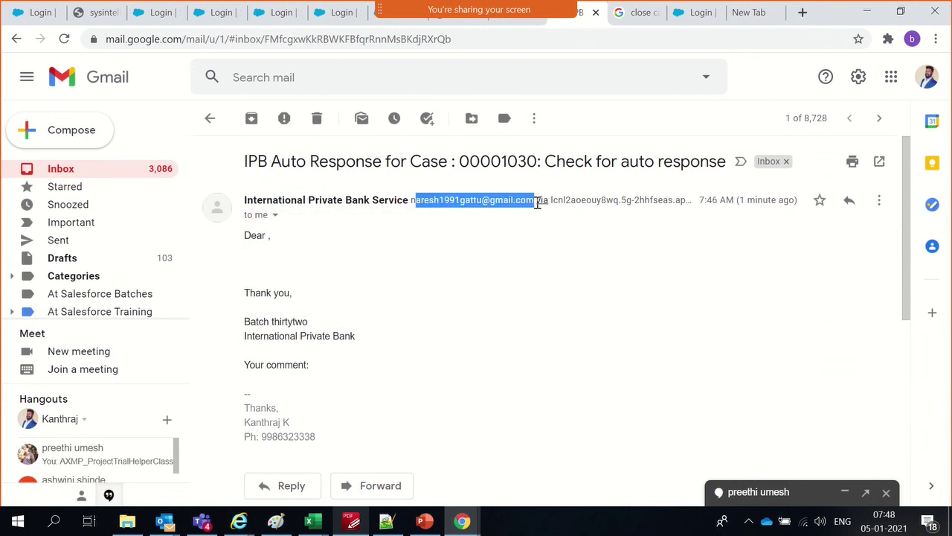
left_click(544, 235)
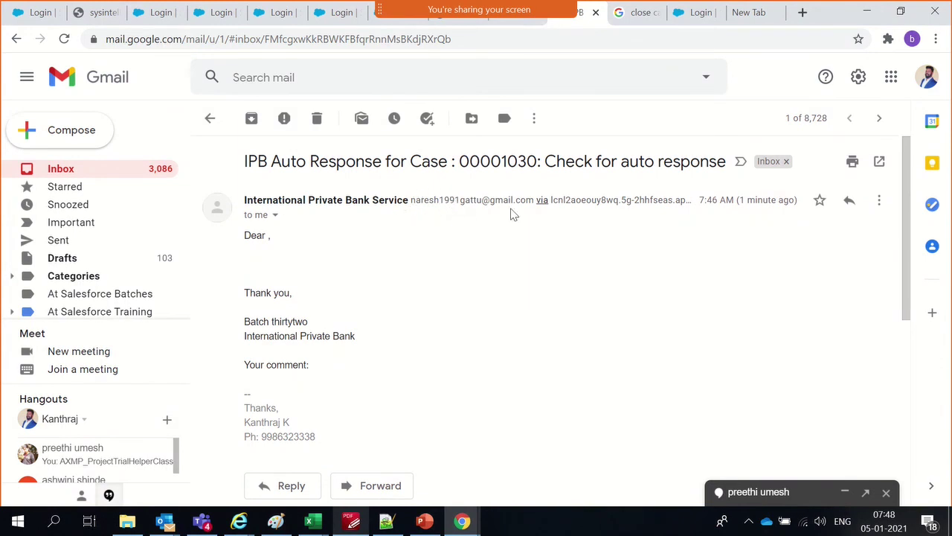
Show the auto-response email's full header details, check the from and via addresses, and close them
left_click(275, 215)
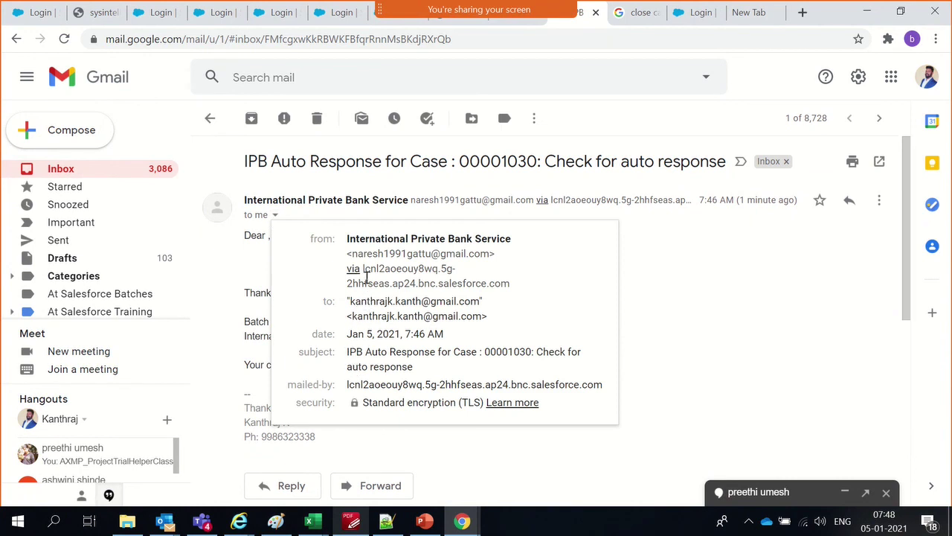
left_click_drag(366, 273, 527, 285)
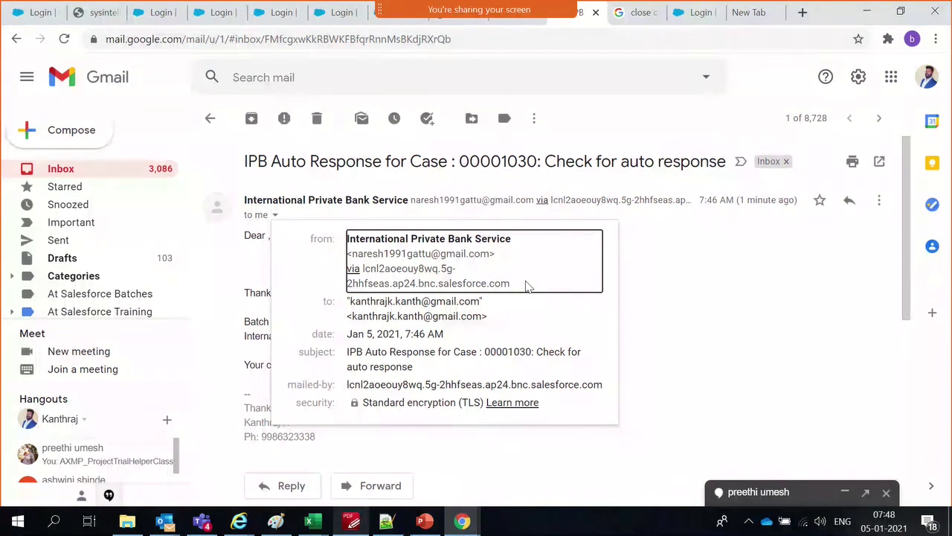
left_click(694, 266)
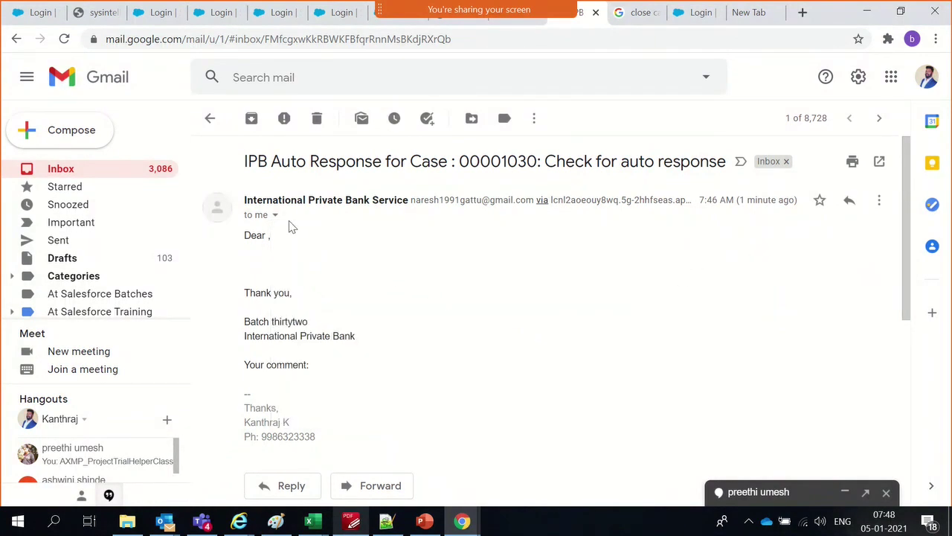
Compare the sender's display name International Private Bank Service with the sender email address in the message header
left_click_drag(252, 205, 546, 206)
left_click(426, 207)
left_click(555, 266)
left_click_drag(409, 199, 244, 199)
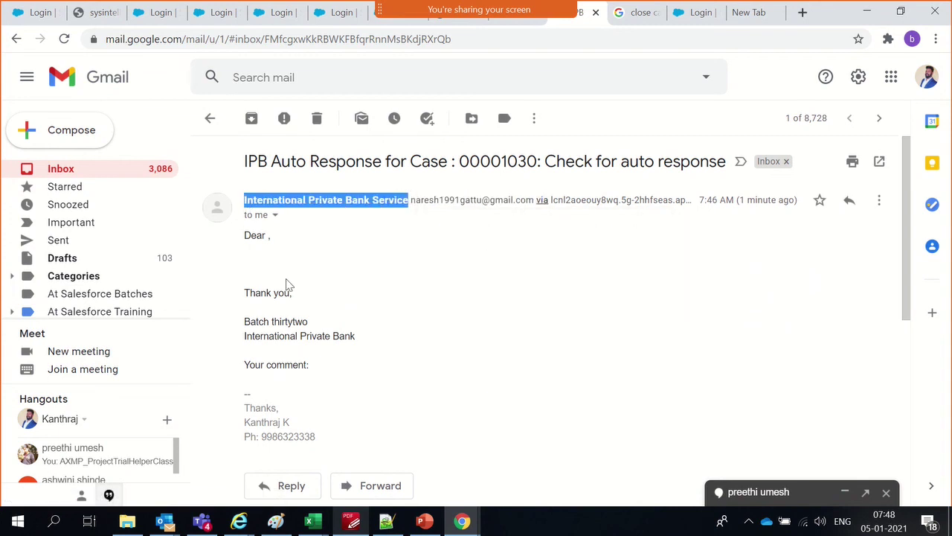
triple_click(335, 202)
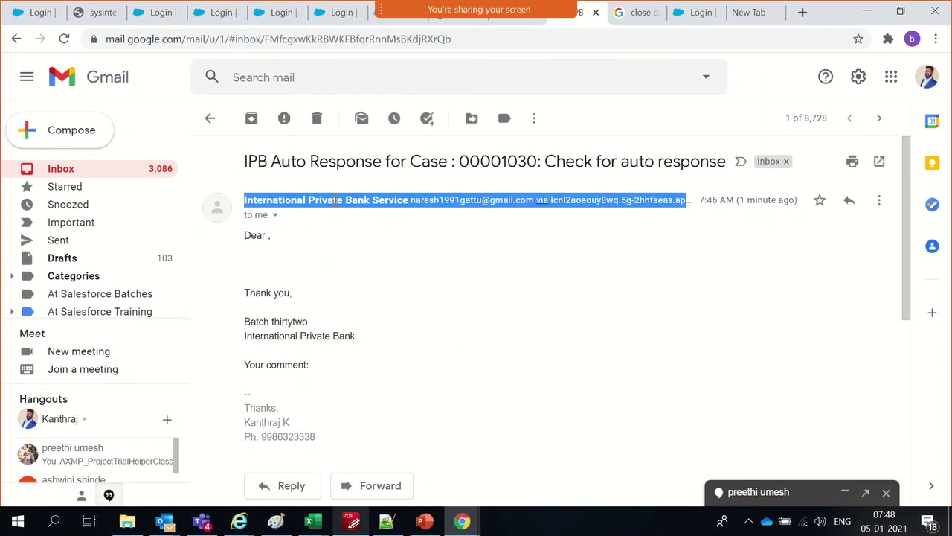
left_click(376, 290)
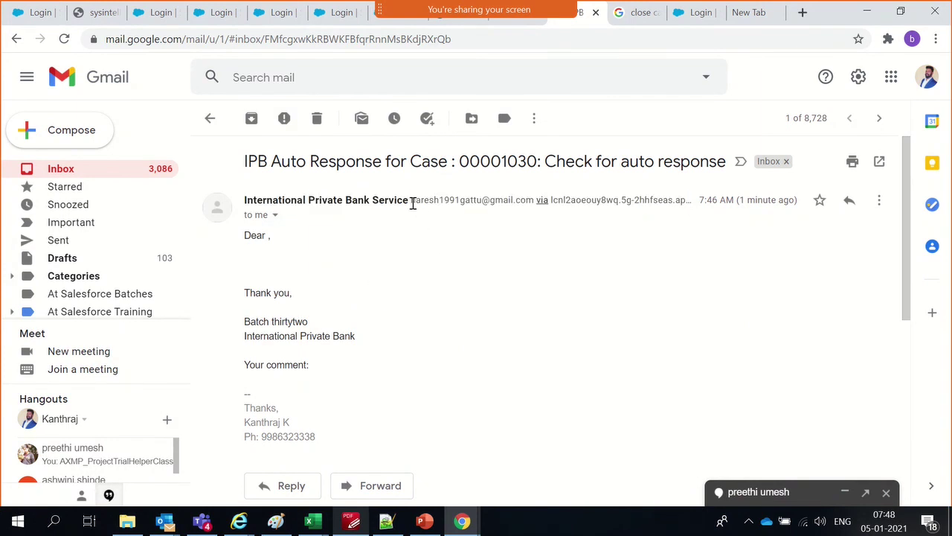
left_click_drag(413, 203, 434, 201)
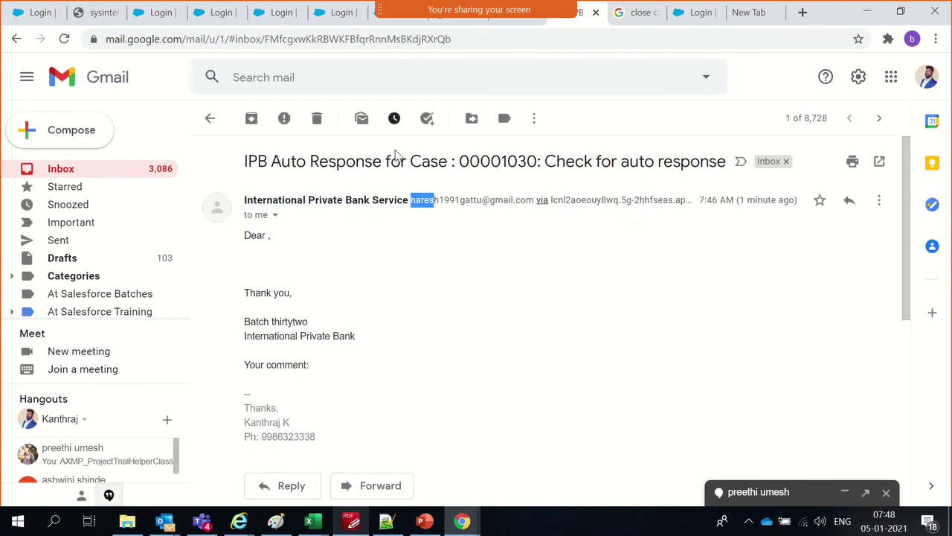
left_click_drag(372, 199, 243, 199)
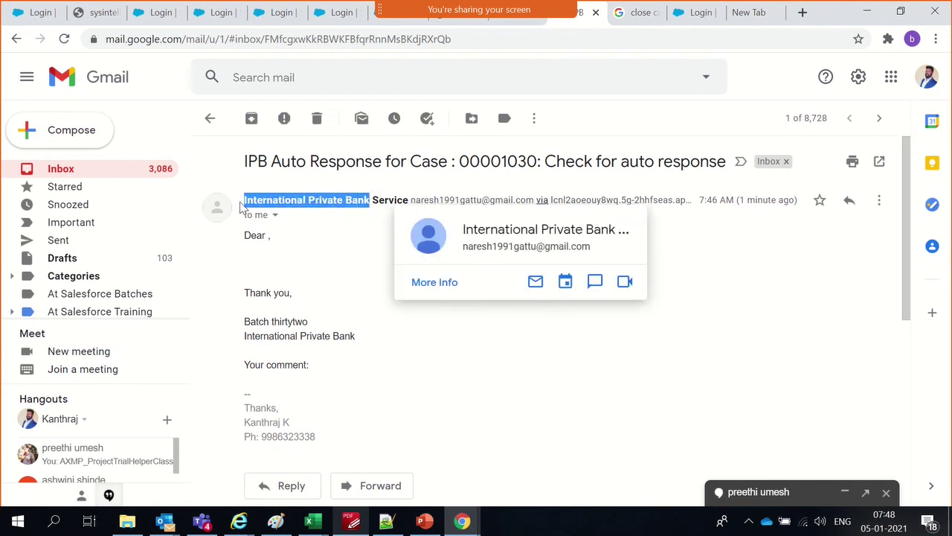
left_click(314, 230)
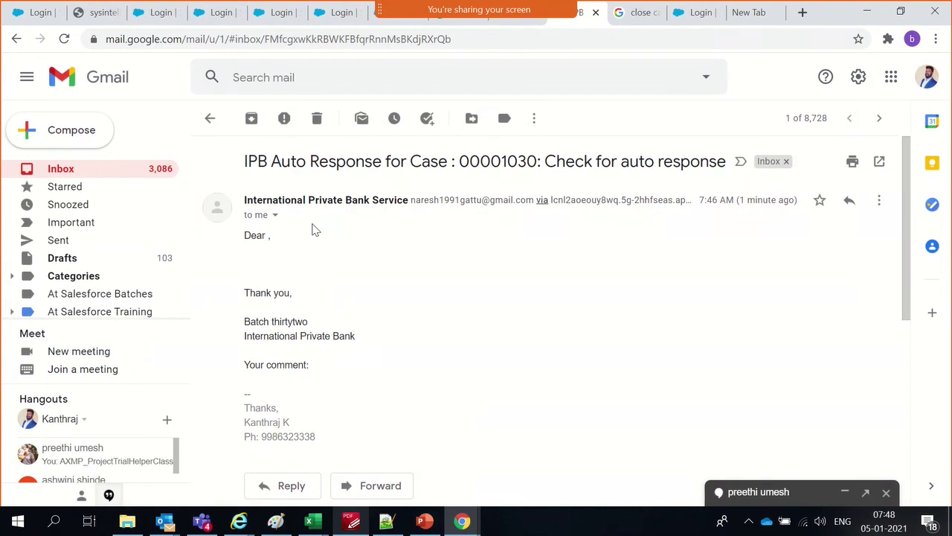
triple_click(342, 198)
left_click(342, 198)
Return to the inbox, reopen the IPB Auto Response email and check its sender display name
left_click(210, 117)
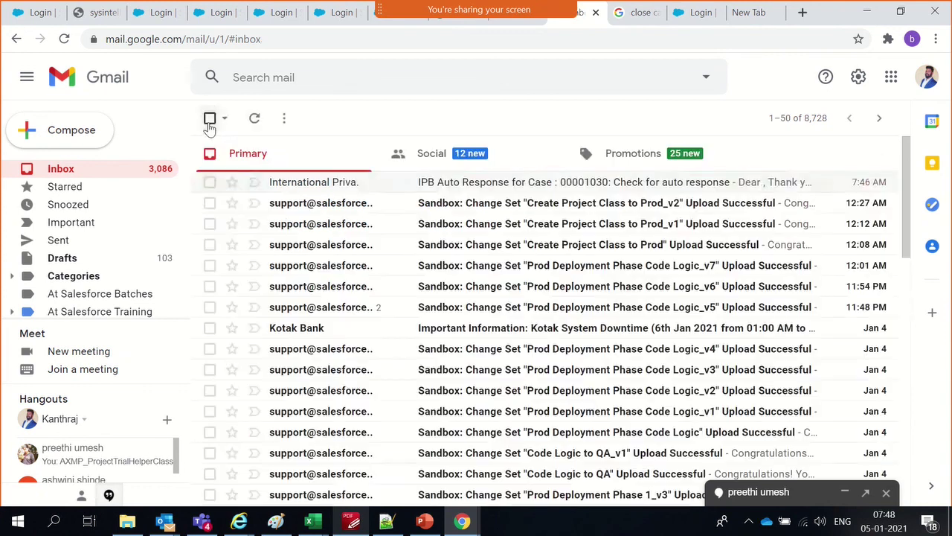
left_click(522, 191)
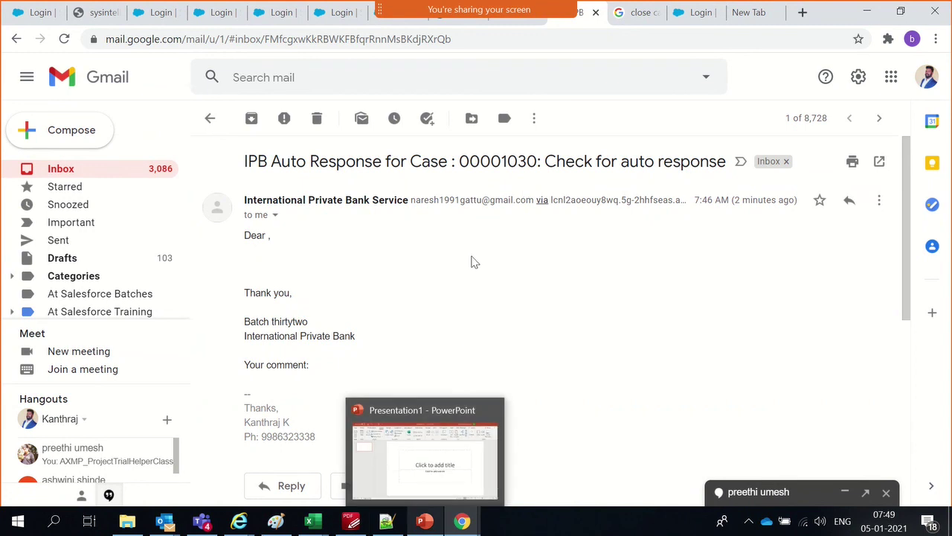
double_click(383, 205)
mouse_move(380, 207)
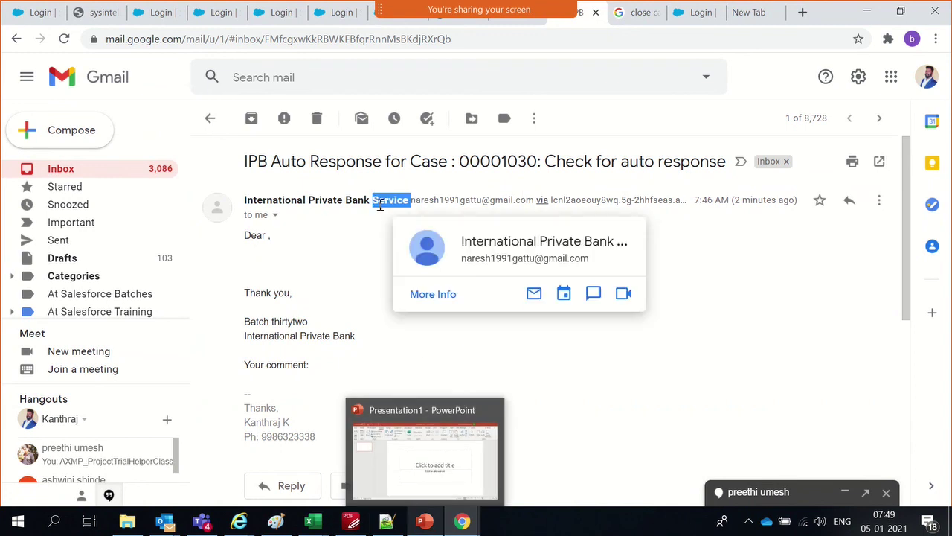
left_click_drag(245, 202, 409, 199)
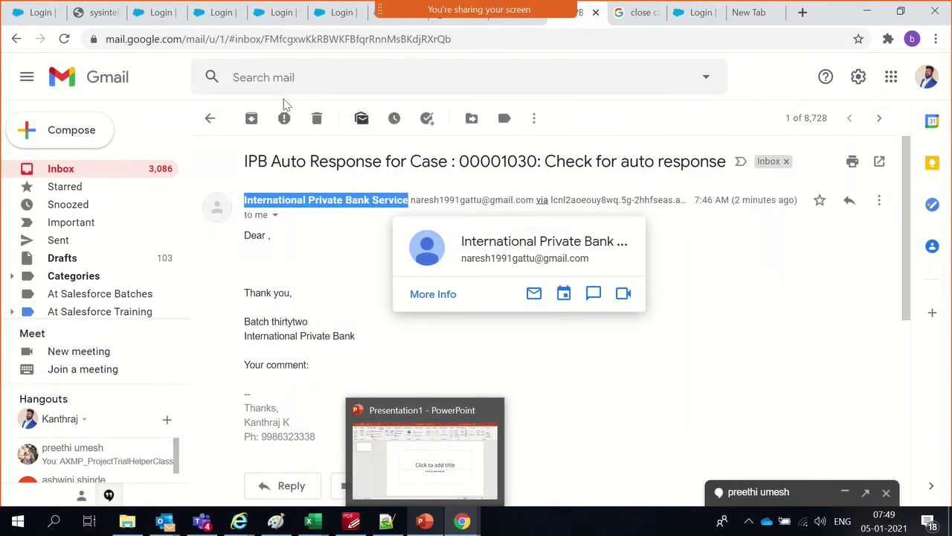
Go back to the inbox, open the IPB Auto Response email again and examine the sender's email address
left_click(209, 120)
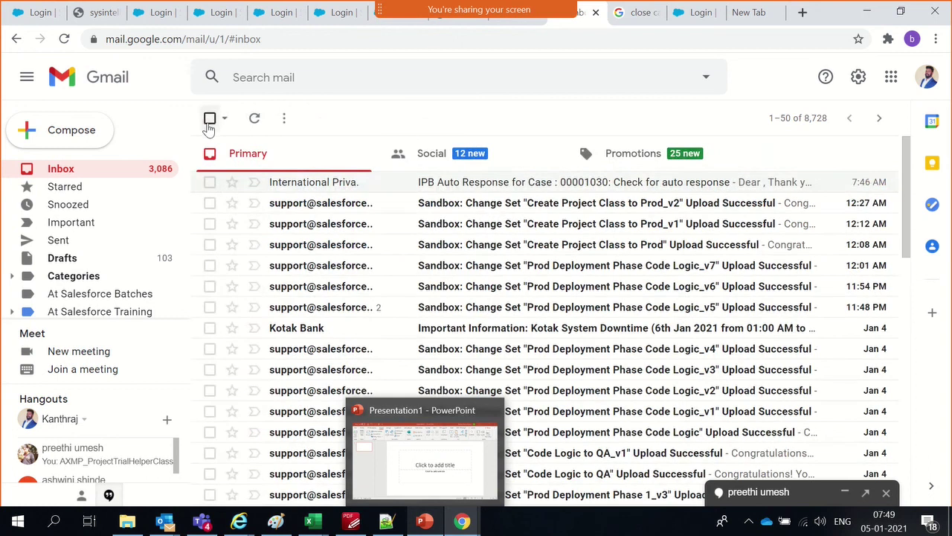
left_click(342, 190)
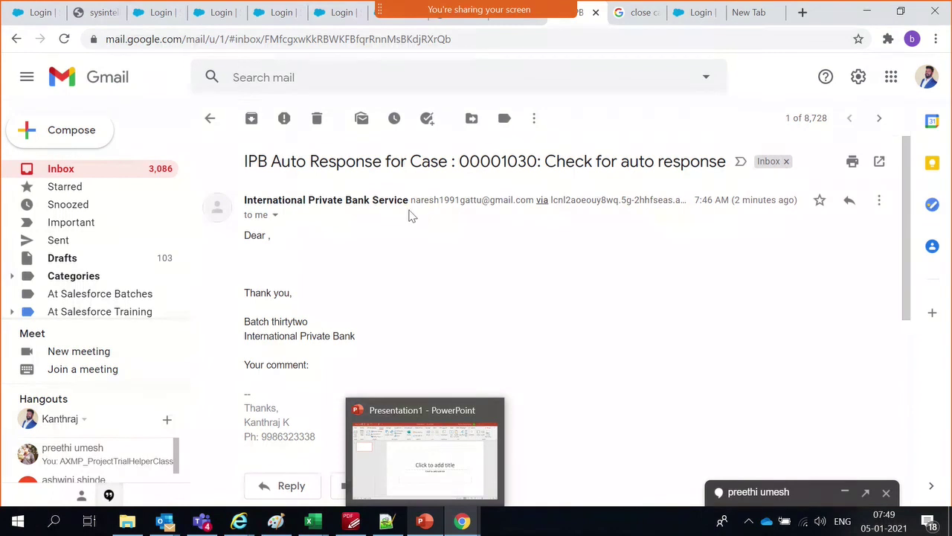
left_click_drag(411, 200, 480, 202)
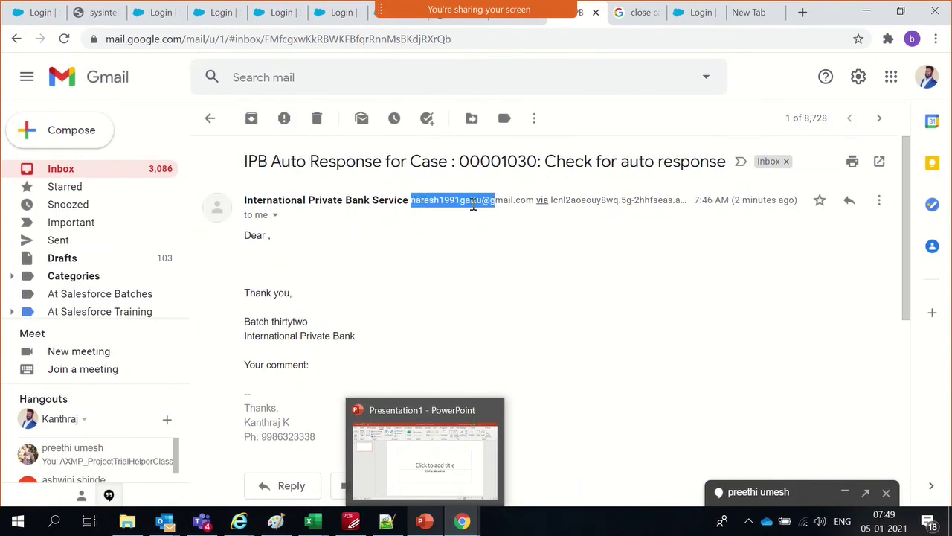
left_click(690, 251)
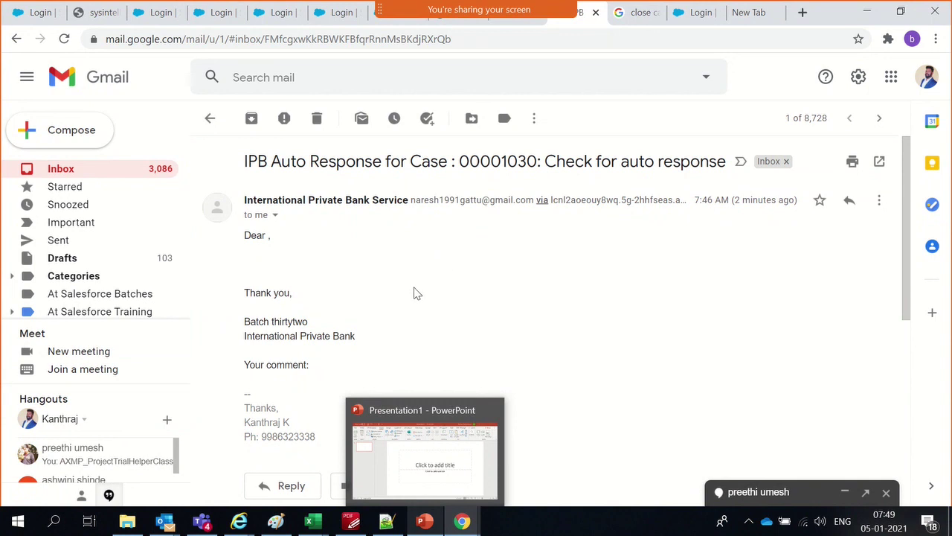
left_click_drag(412, 201, 534, 212)
left_click(539, 238)
Open the sent "Check for auto response" email, check its subject and recipient, and return to the sent mail list
left_click(59, 241)
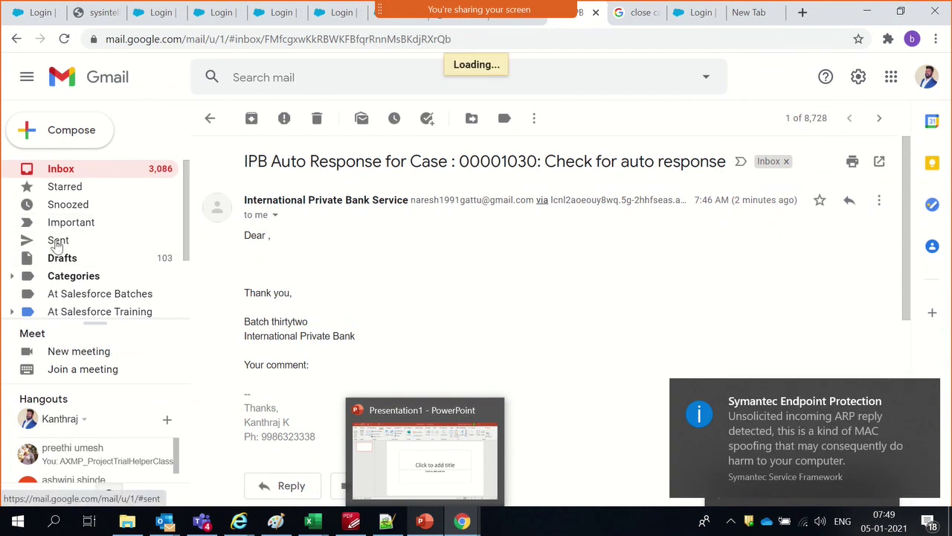
left_click(361, 146)
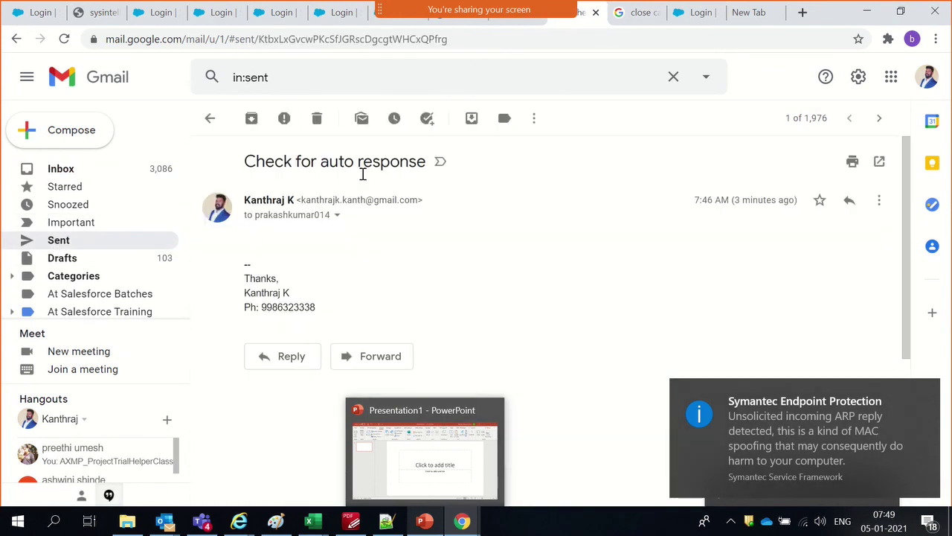
double_click(271, 164)
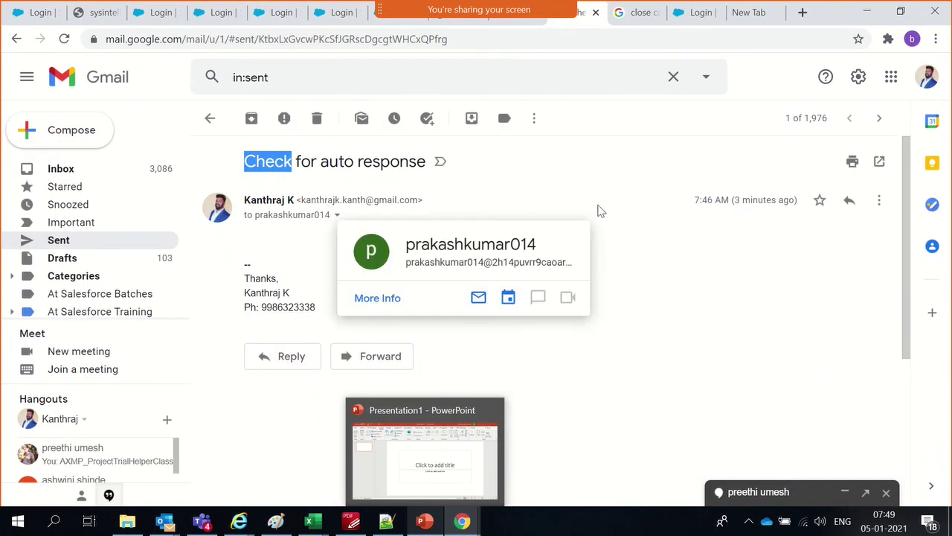
left_click(394, 162)
left_click(17, 38)
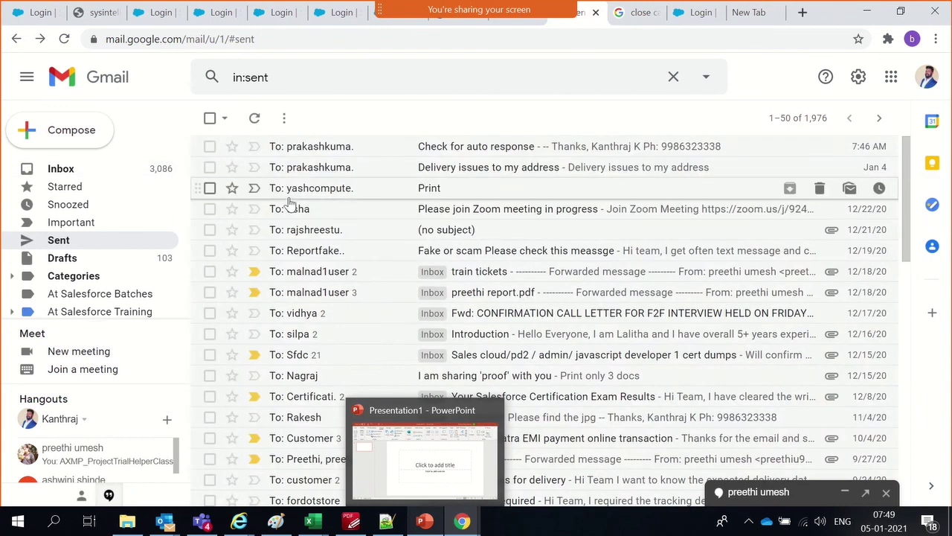
Return to the inbox and display the IPB Auto Response email received for the case
left_click(57, 180)
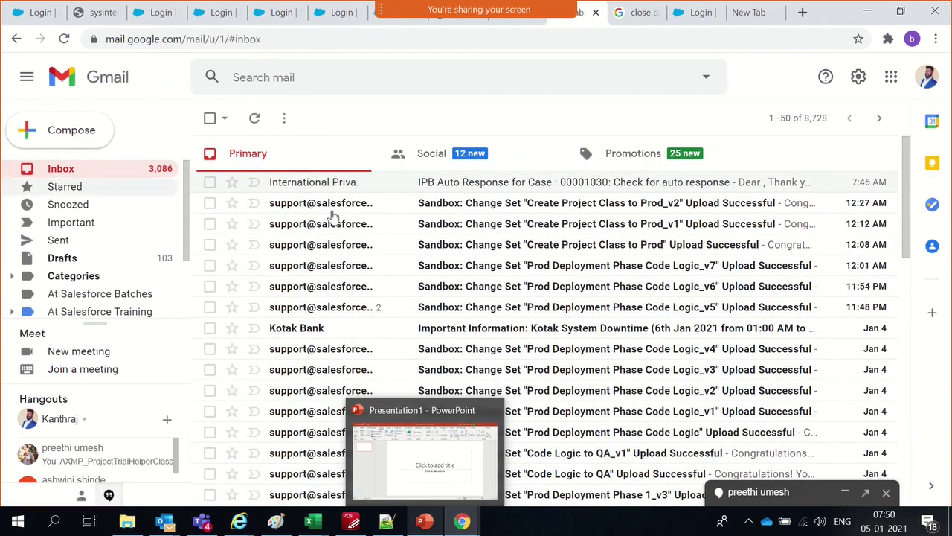
left_click(388, 197)
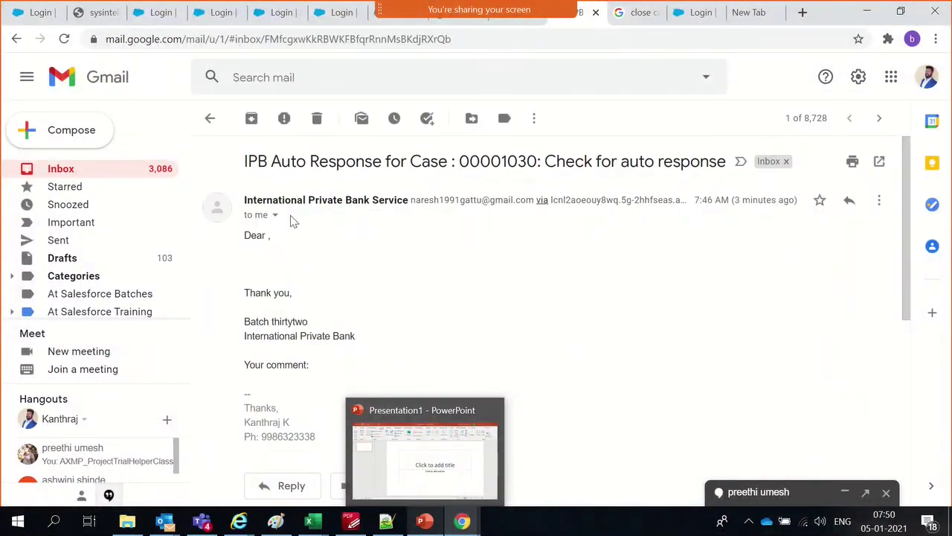
Examine the case number in the subject, the signature lines and the sender display name of the IPB Auto Response email
double_click(484, 162)
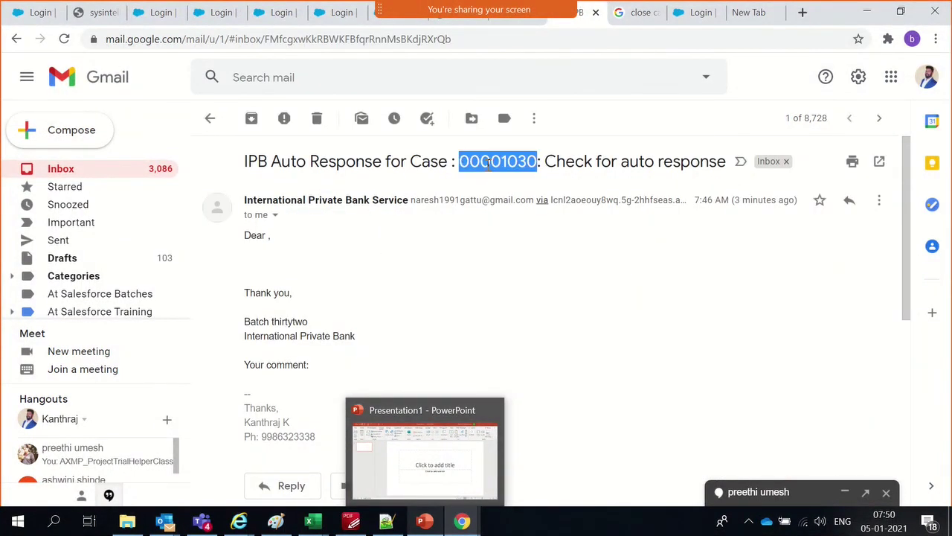
left_click_drag(249, 315, 307, 372)
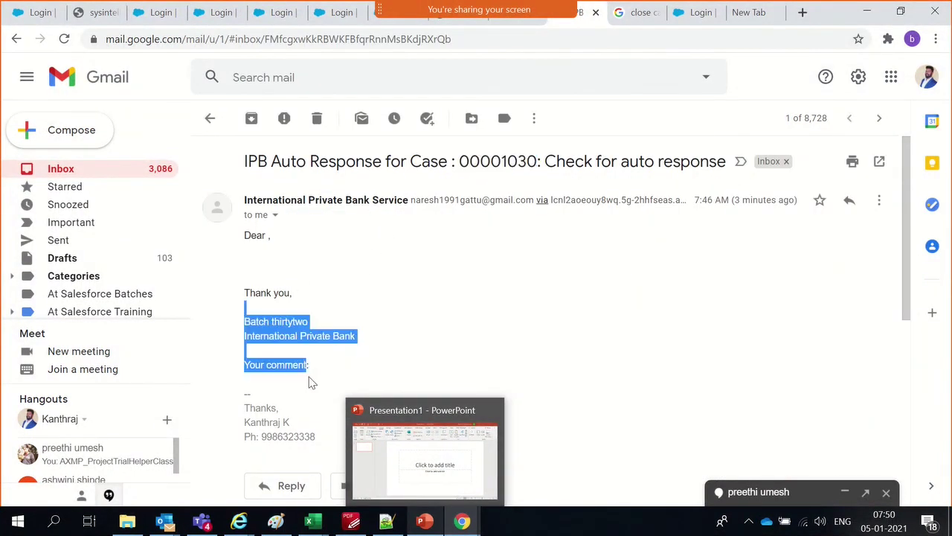
left_click(417, 338)
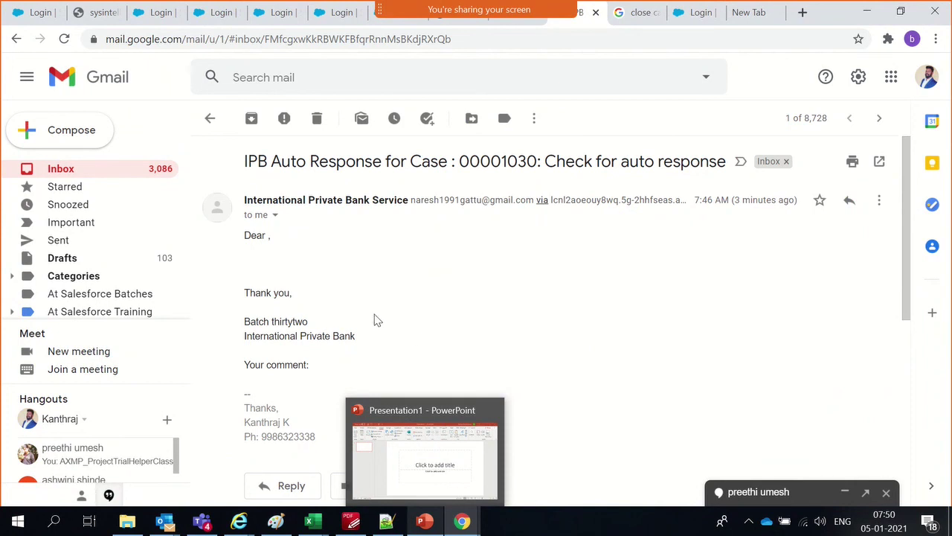
left_click_drag(245, 200, 412, 205)
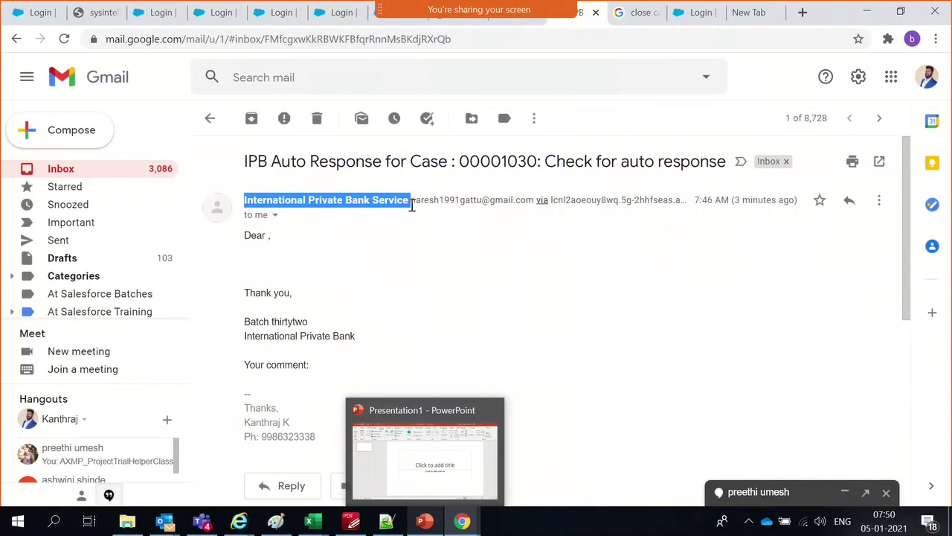
left_click(365, 235)
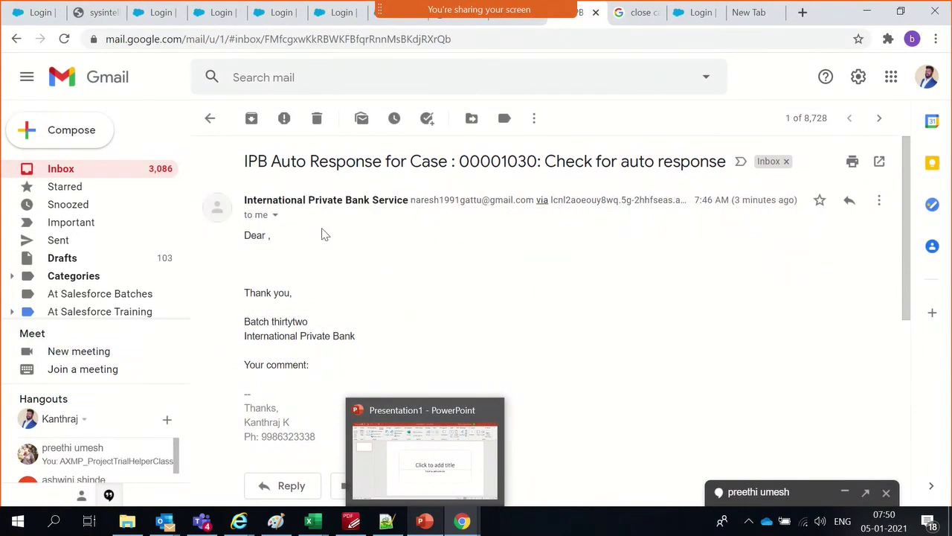
Compare the IPB Auto Response email in Gmail with its copy in Salesforce, finishing on the Salesforce email record
key("alt+Tab")
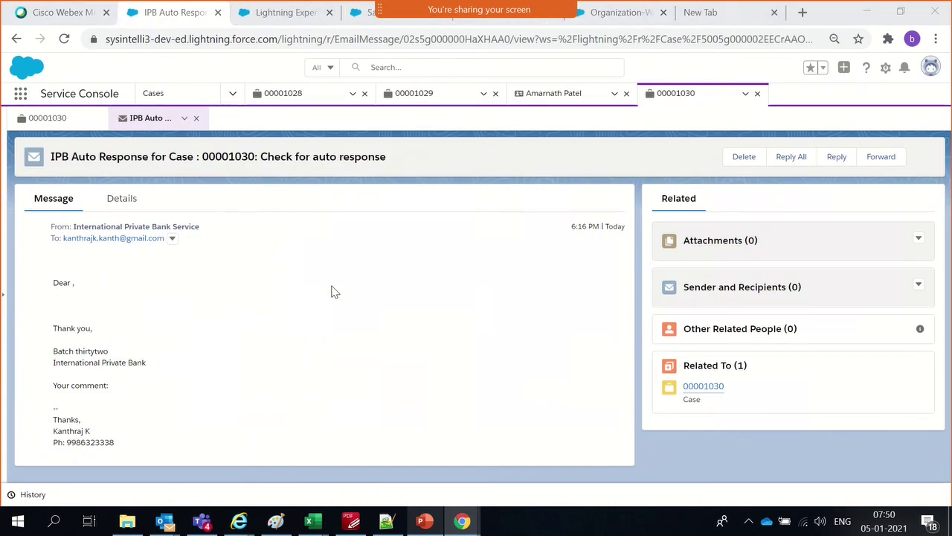
key("alt+Tab")
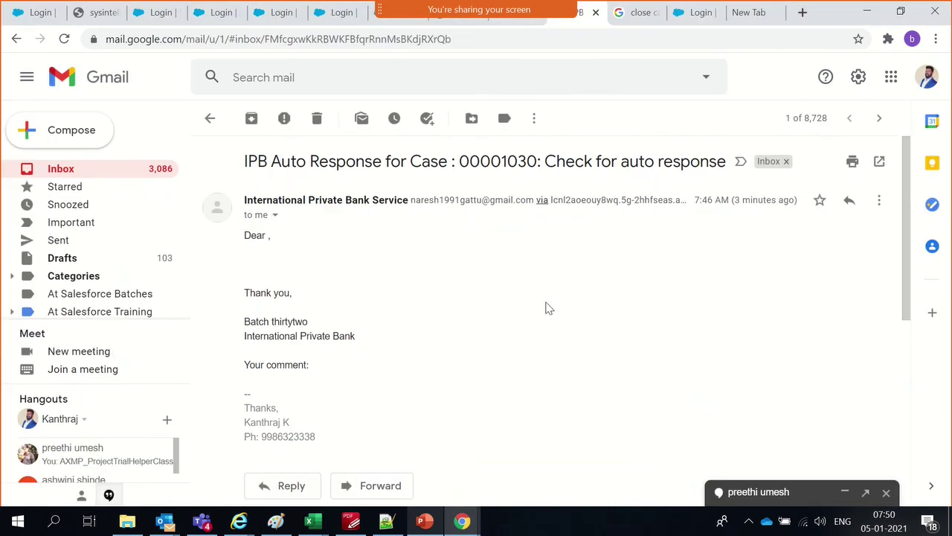
key("alt+Tab")
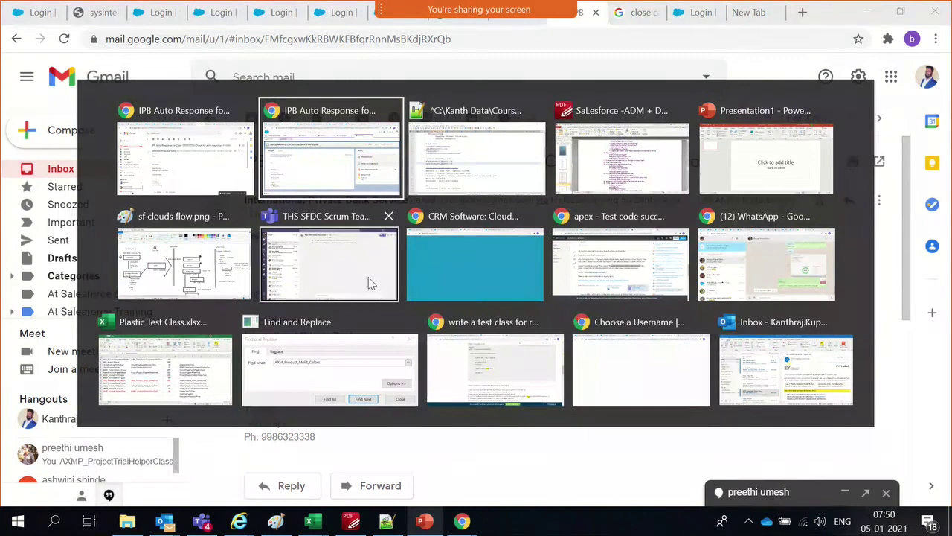
left_click(173, 190)
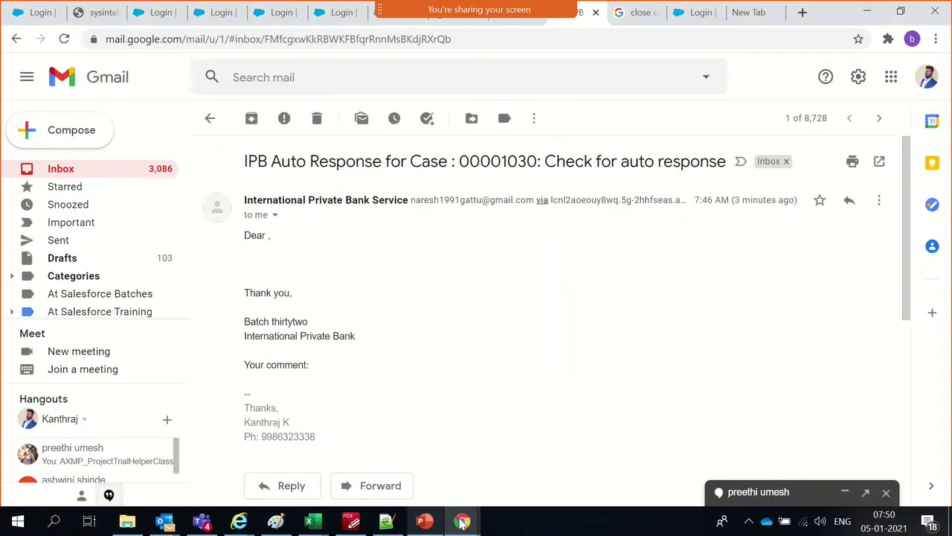
mouse_move(462, 523)
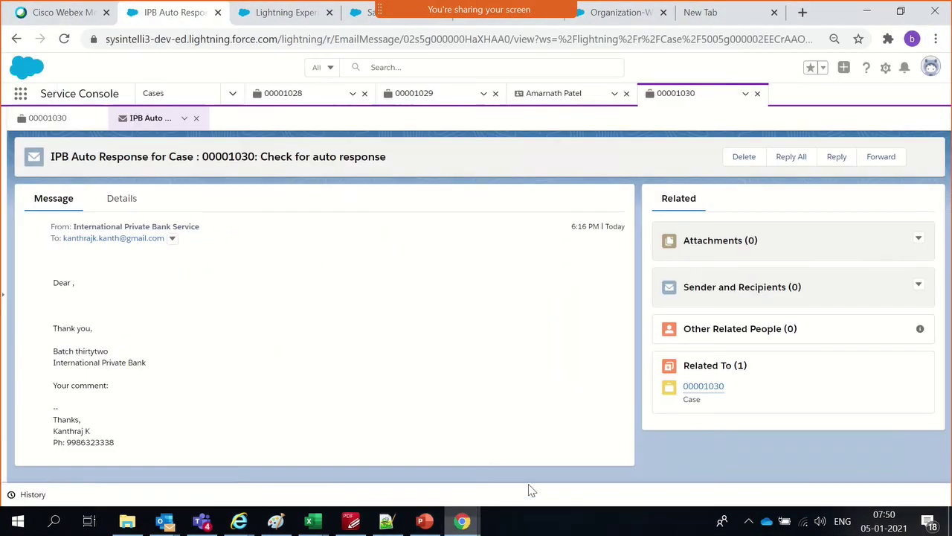
left_click(531, 461)
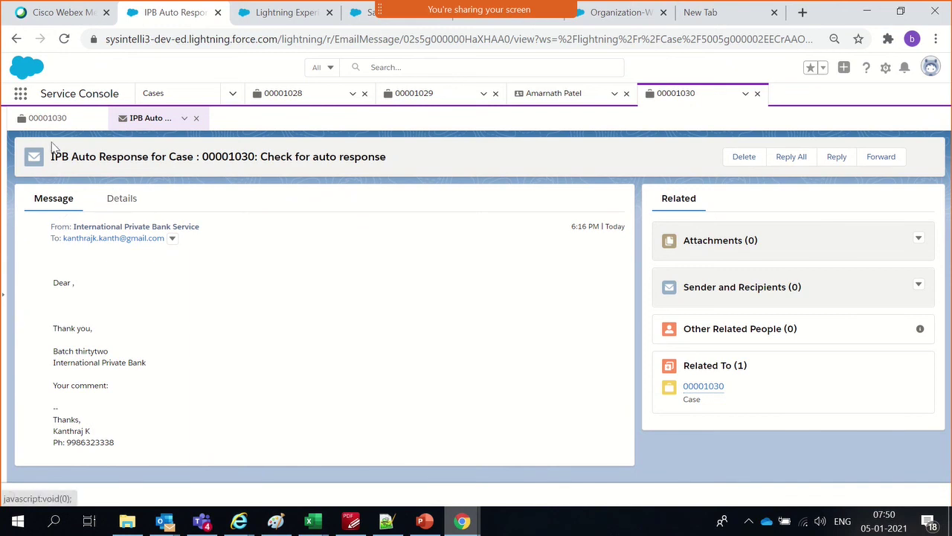
Go back to the "Check for auto response" case record, review its related lists and display its details
left_click(47, 121)
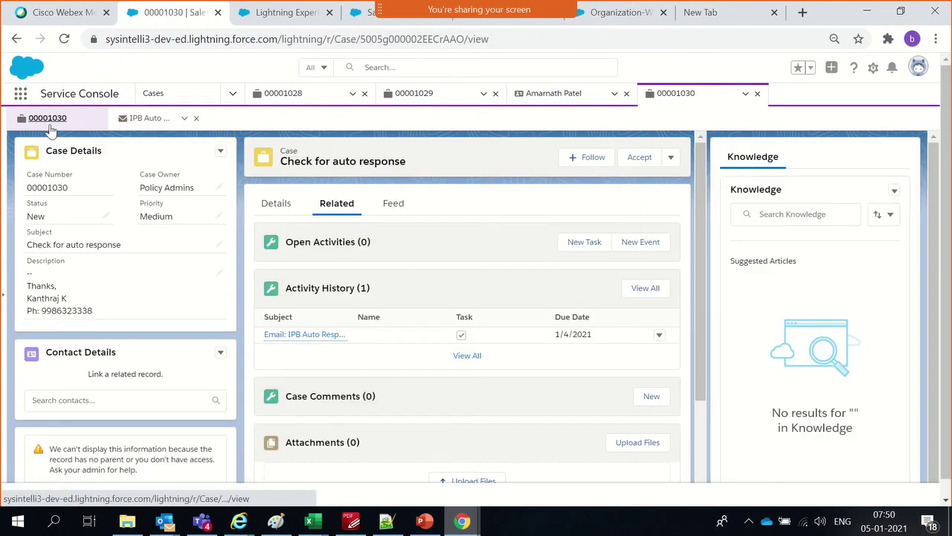
scroll(520, 311, "down", 2)
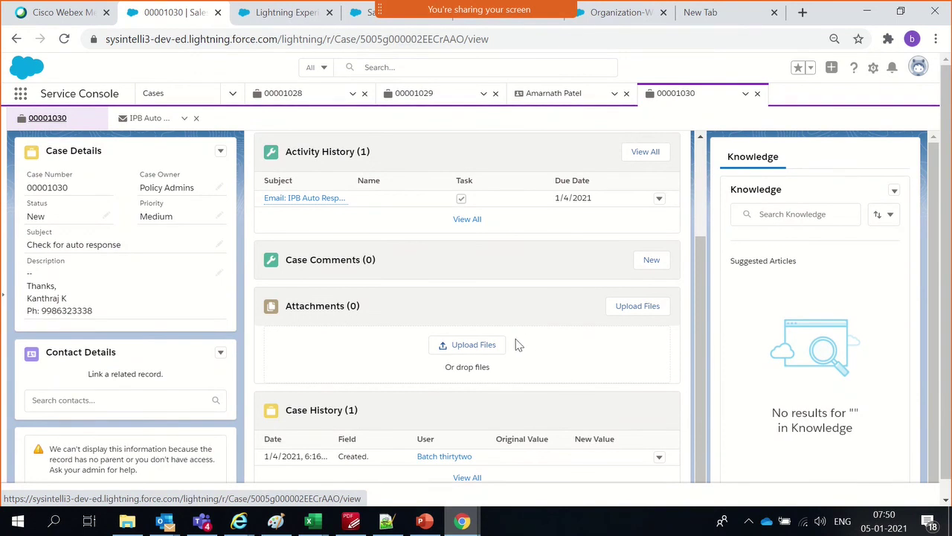
scroll(519, 344, "up", 2)
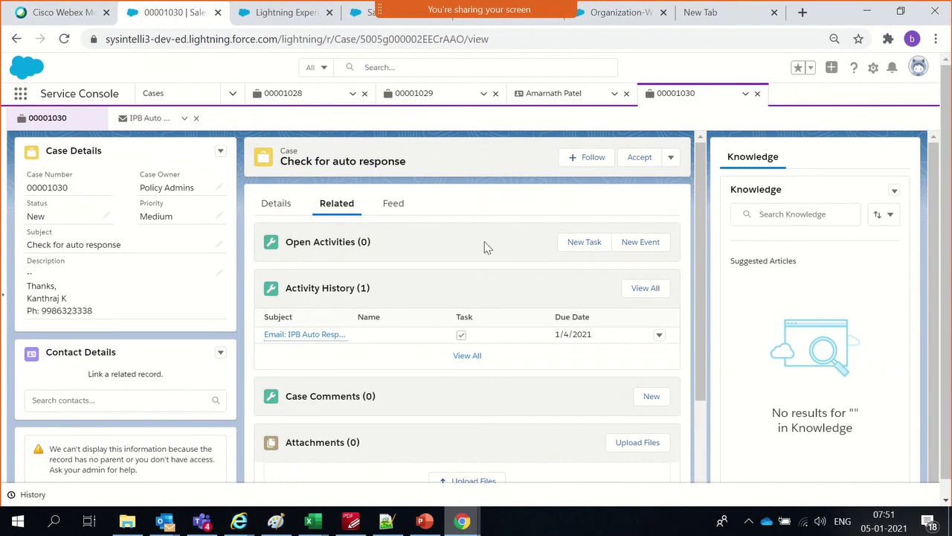
left_click(290, 211)
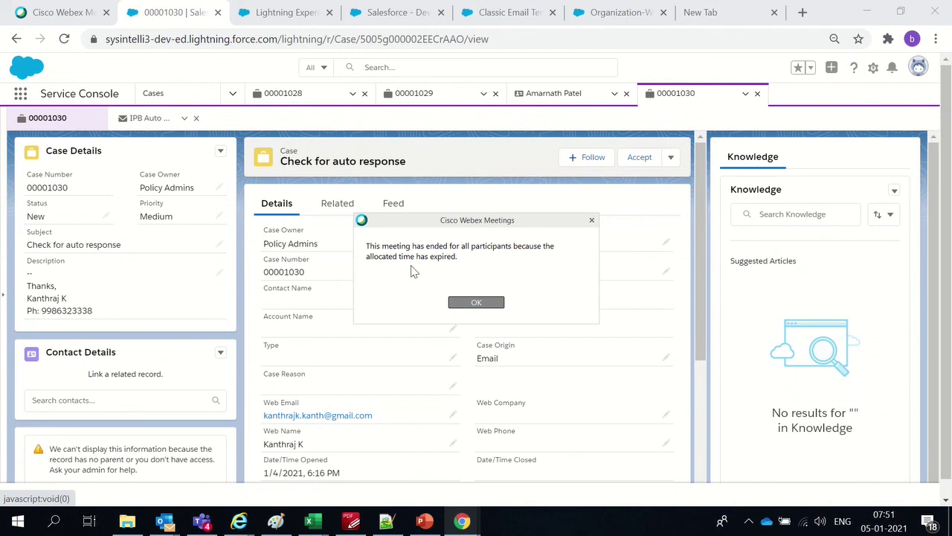
Dismiss the meeting-ended notice, switch to Webex, and start and join the upcoming "Salesforce Adm + Dev" meeting for Tue, Jan 5
left_click(456, 302)
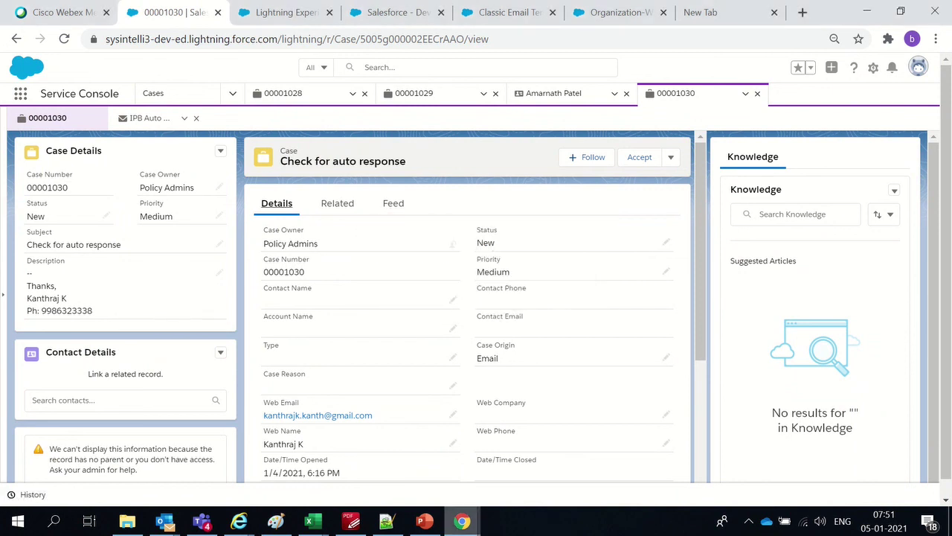
left_click(462, 521)
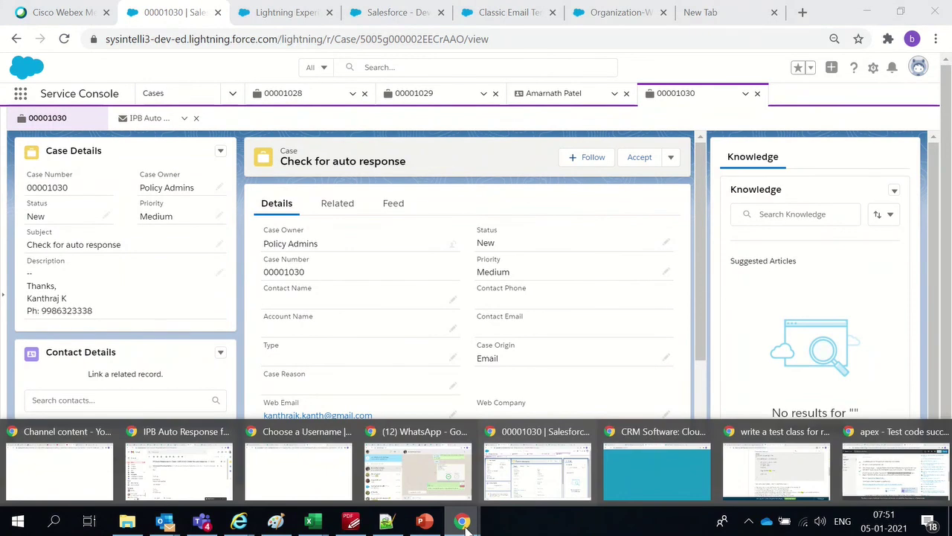
left_click(65, 12)
left_click(109, 239)
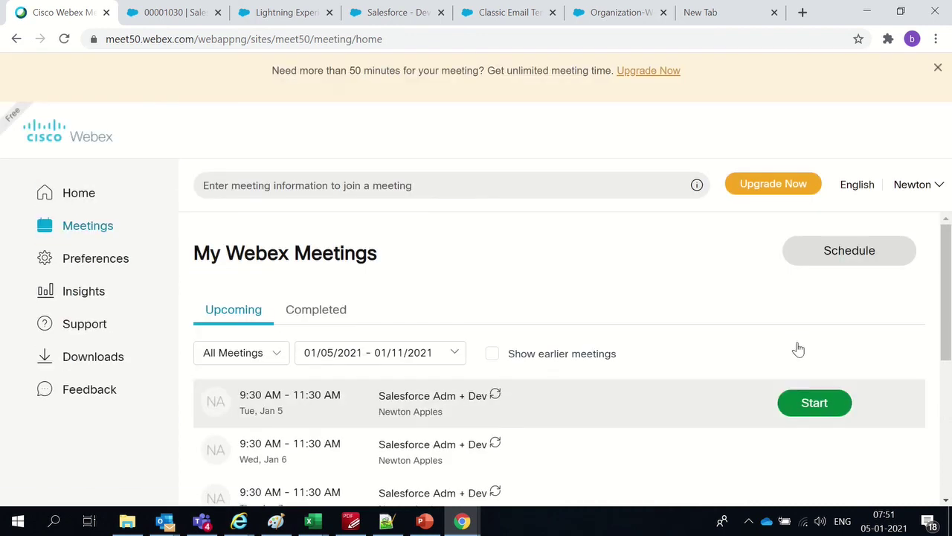
left_click(798, 402)
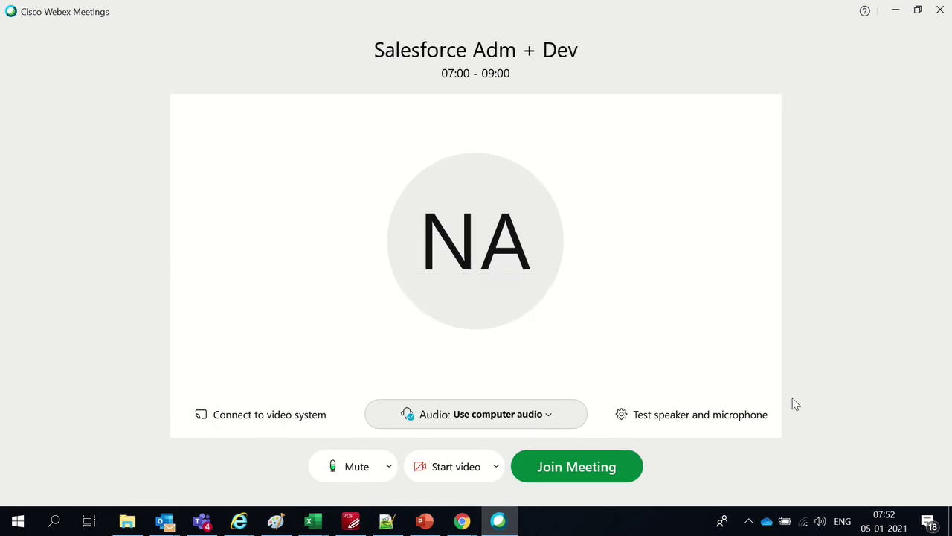
left_click(605, 480)
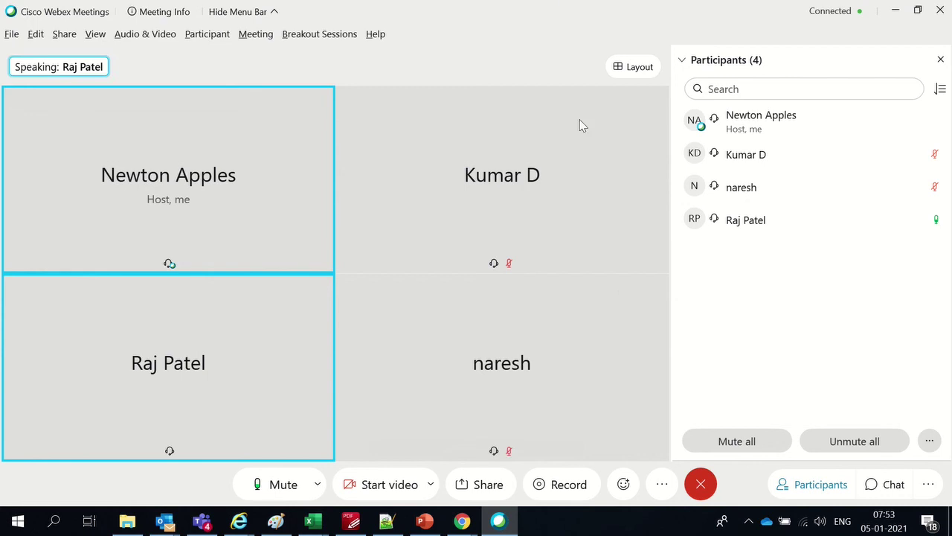
Display the speaker and microphone choices in the meeting's audio options
mouse_move(509, 47)
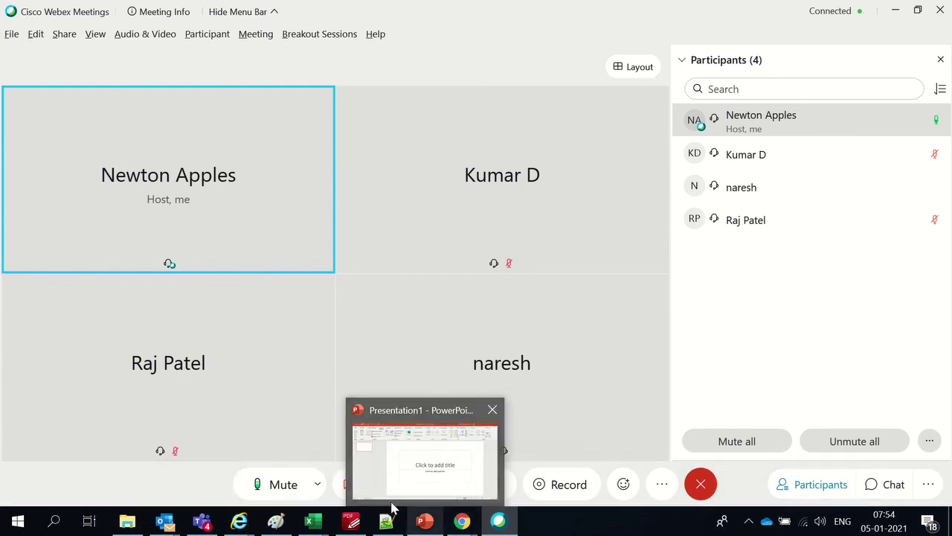
left_click(316, 485)
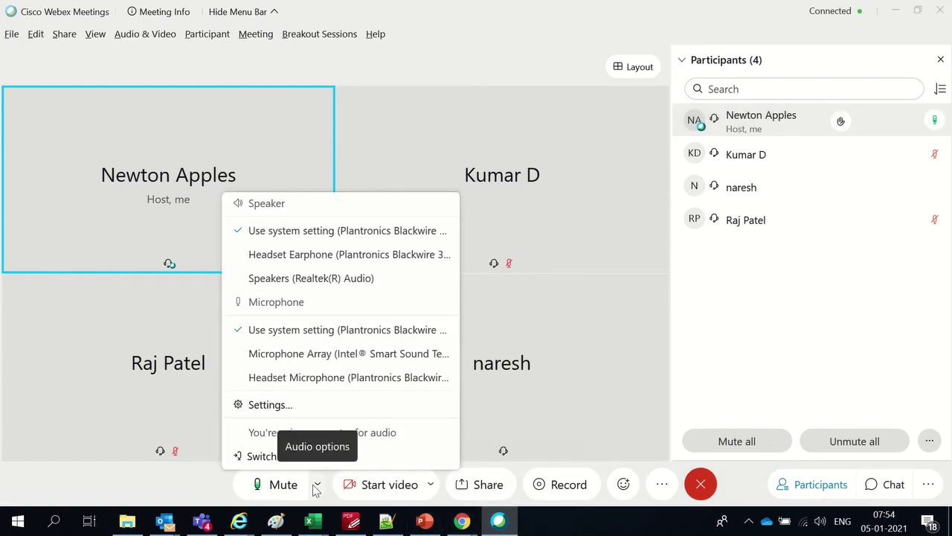
left_click(316, 485)
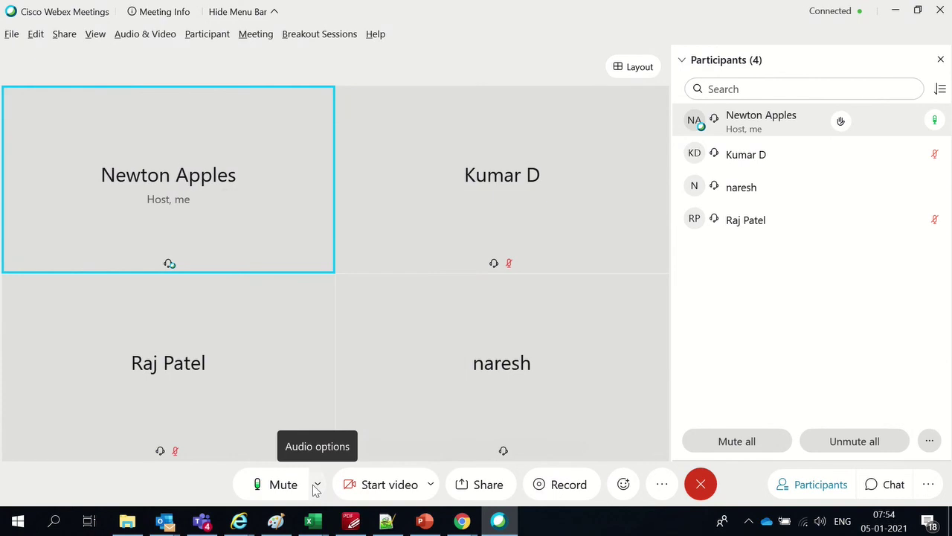
left_click(316, 487)
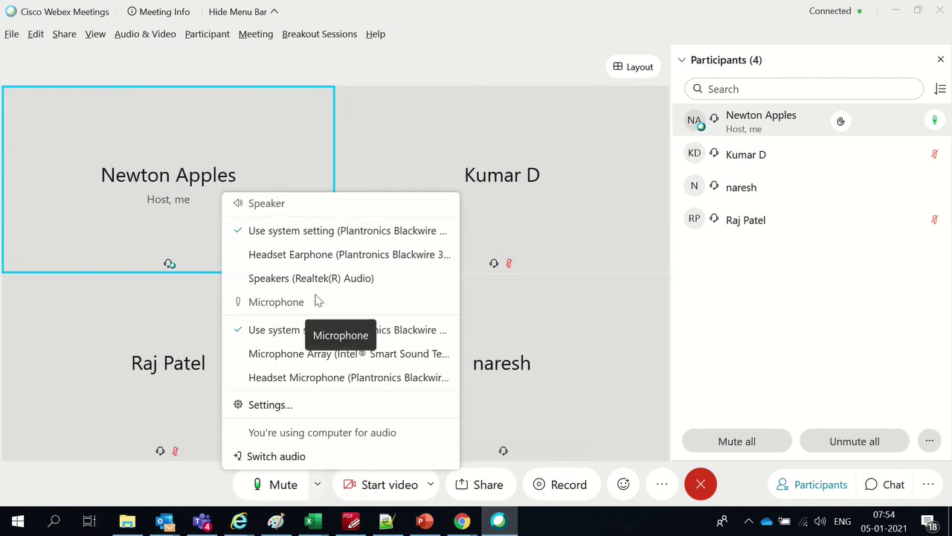